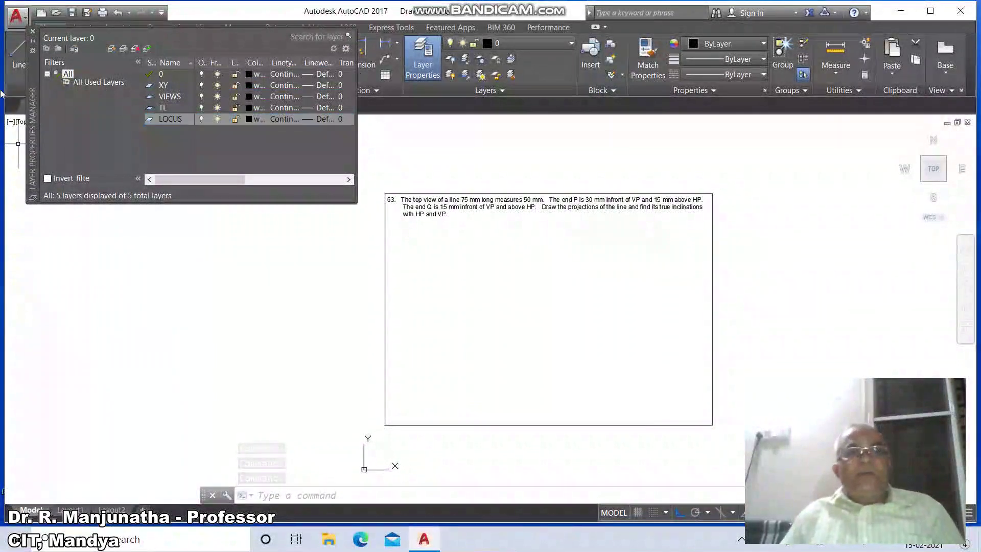
Step: Set the lineweight of layer 0 and the LOCUS layer to 0.05 mm
key("Return")
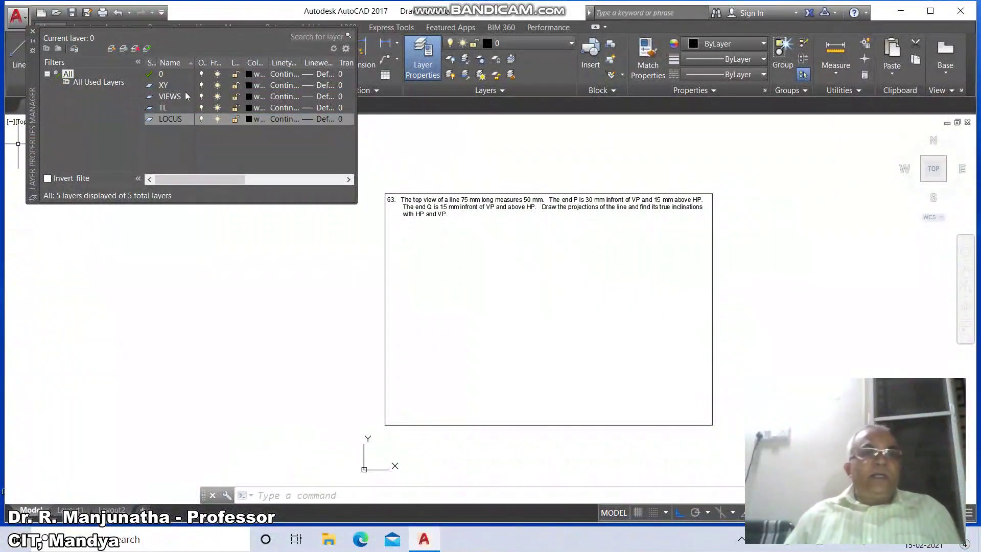
left_click(329, 75)
left_click(329, 75)
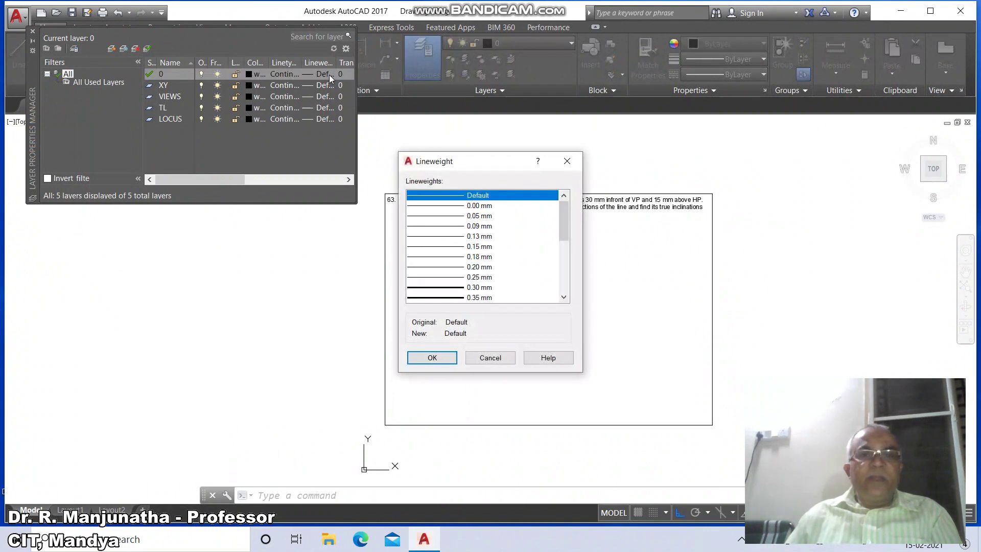
left_click(456, 217)
left_click(432, 358)
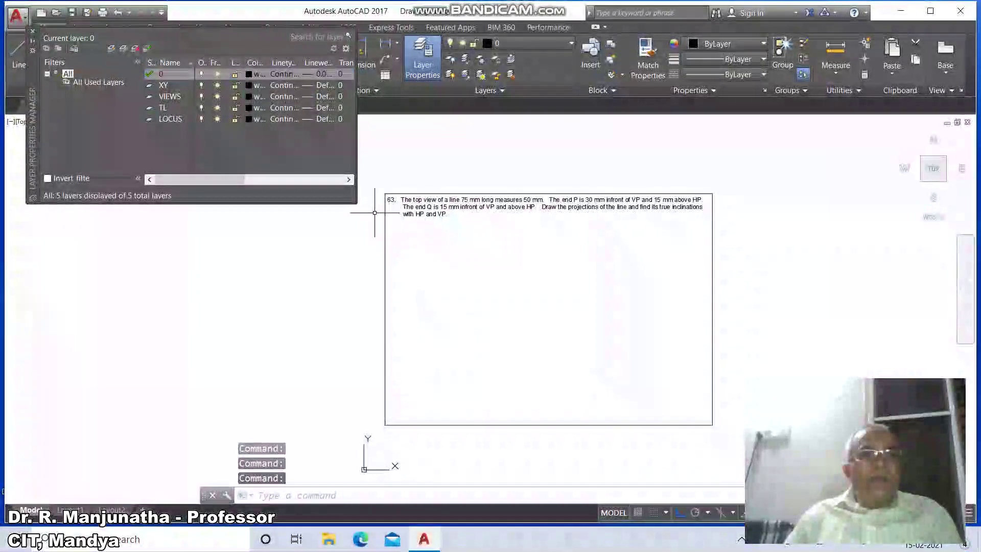
left_click(320, 118)
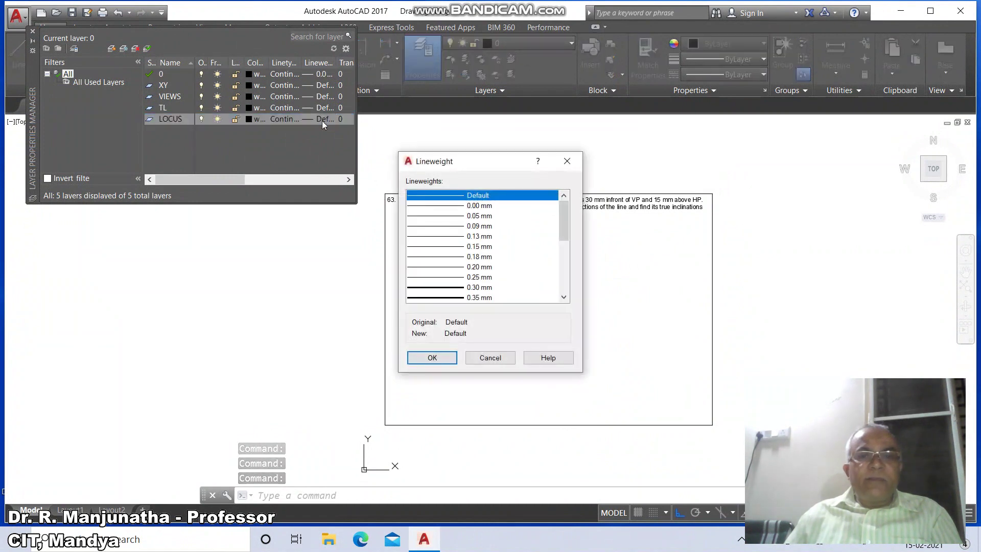
left_click(459, 217)
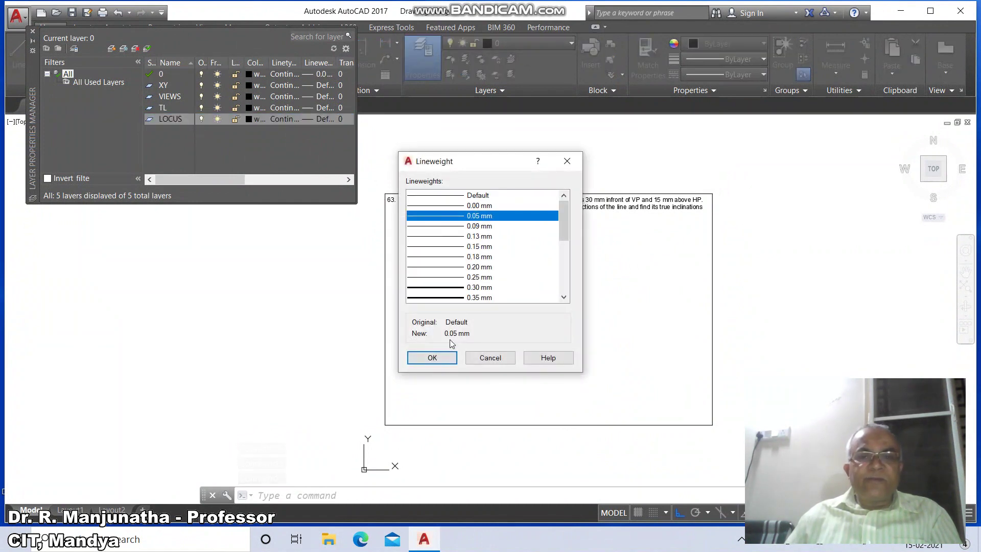
left_click(432, 358)
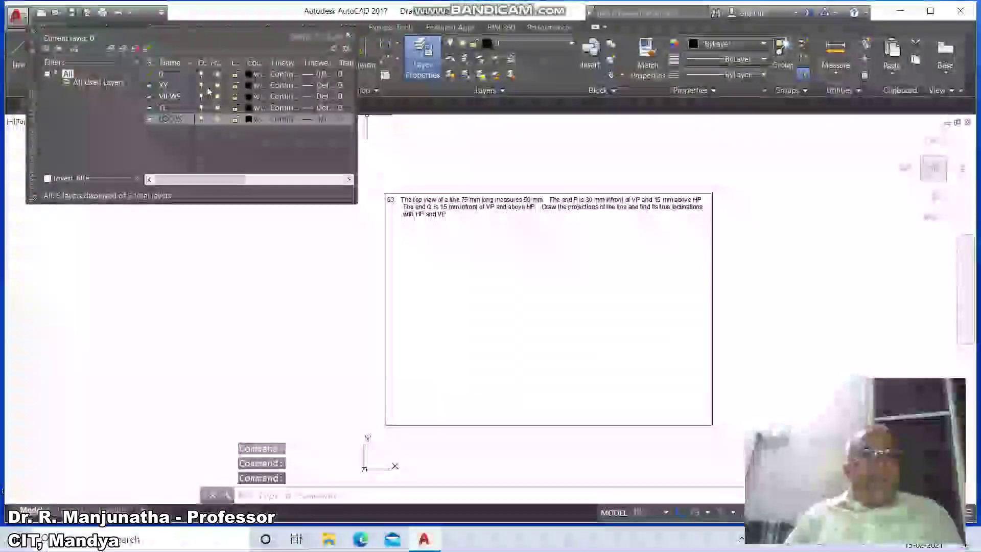
Step: Set the XY layer's lineweight to 0.13 mm and the TL layer's lineweight to 0.25 mm
left_click(317, 85)
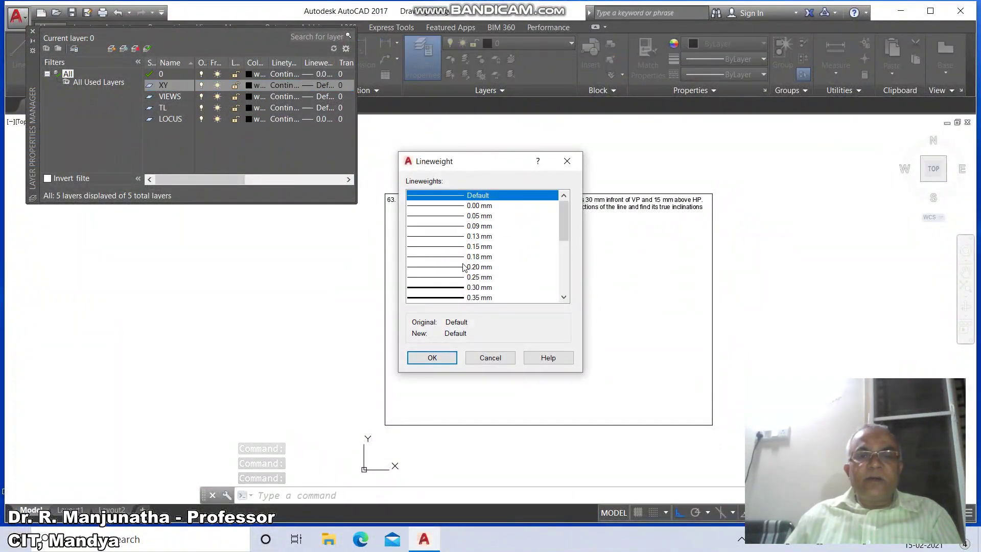
left_click(475, 236)
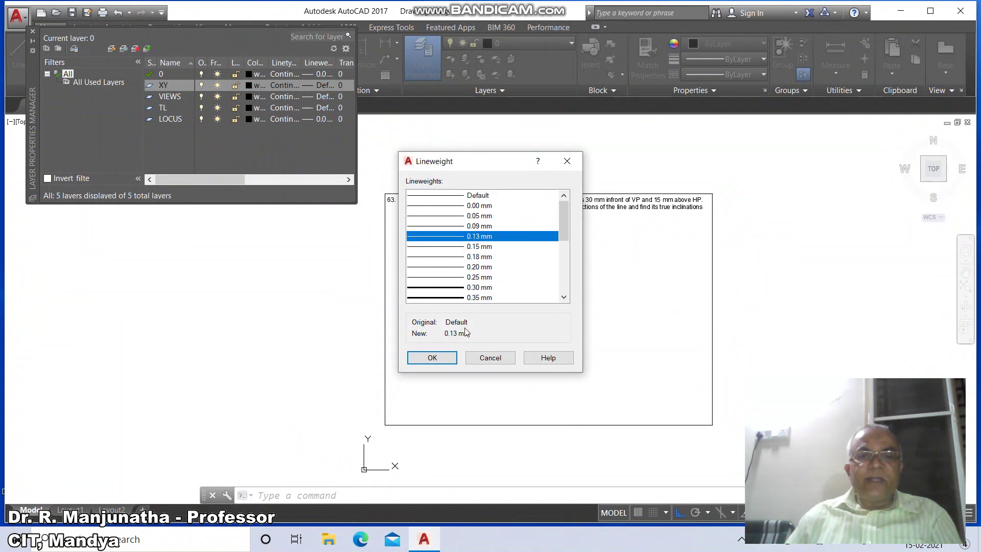
left_click(432, 358)
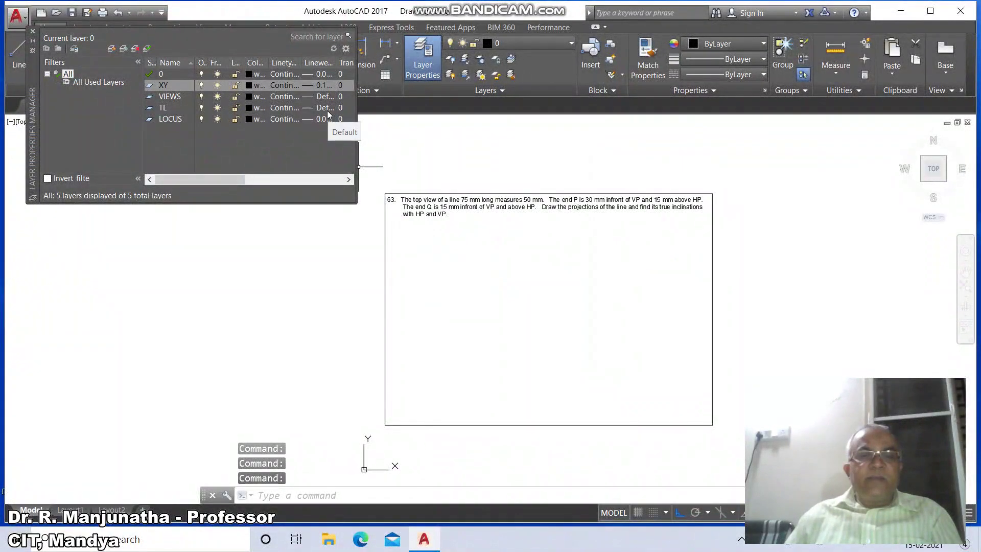
left_click(326, 108)
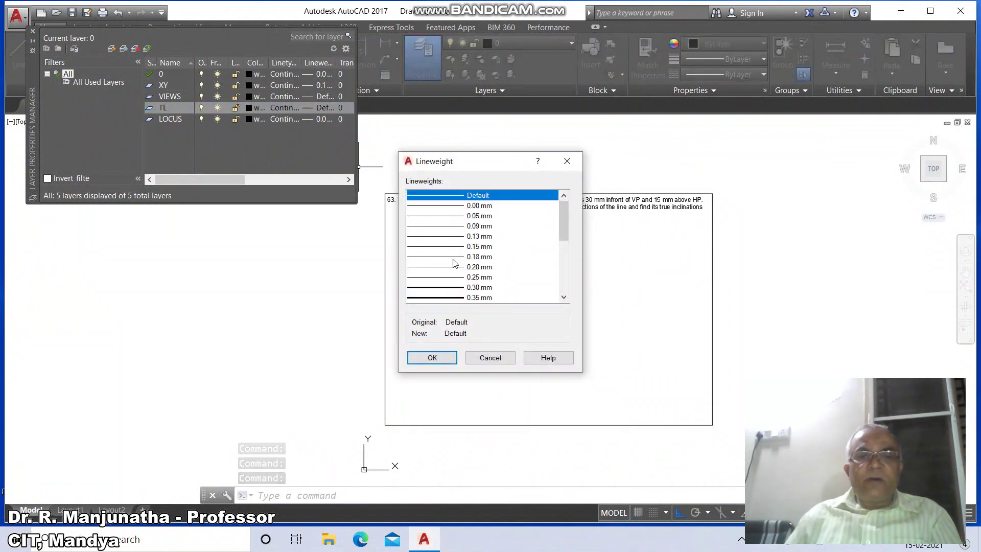
left_click(457, 277)
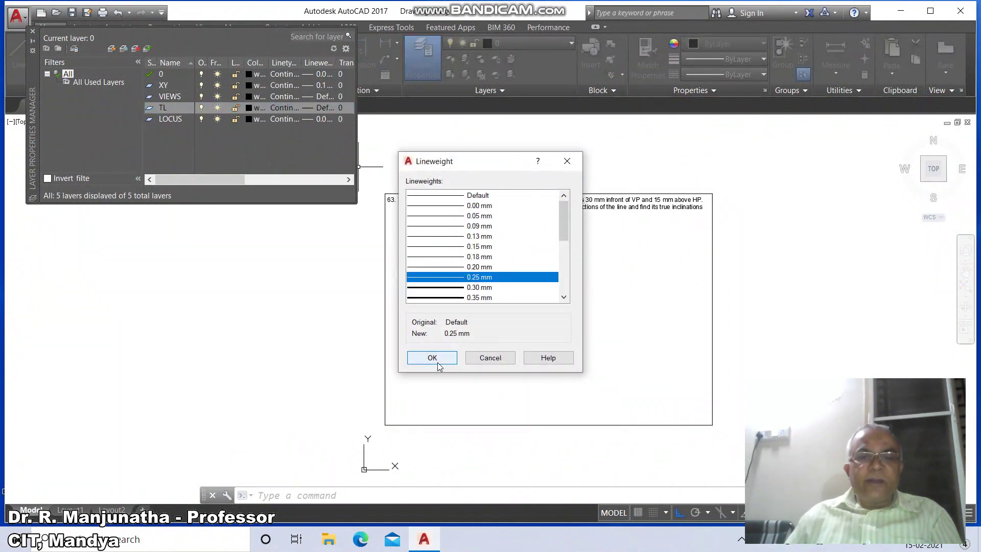
left_click(432, 357)
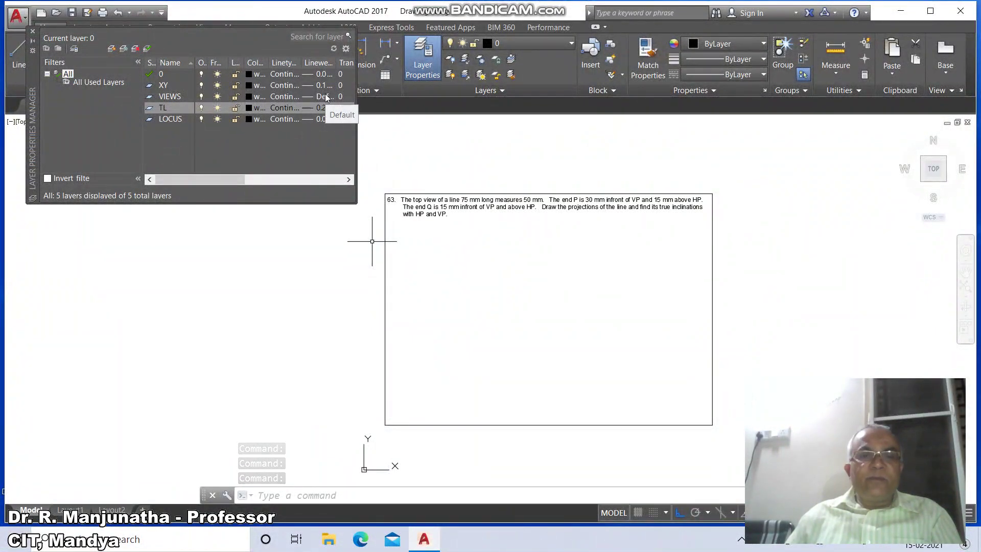
Step: Set the VIEWS layer's lineweight to 0.50 mm
left_click(325, 96)
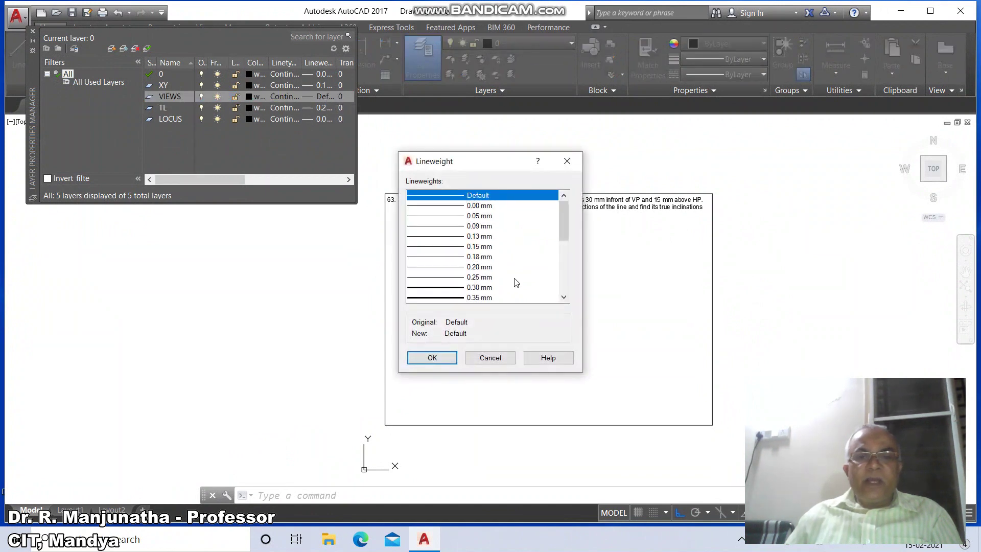
scroll(564, 299, "down", 1)
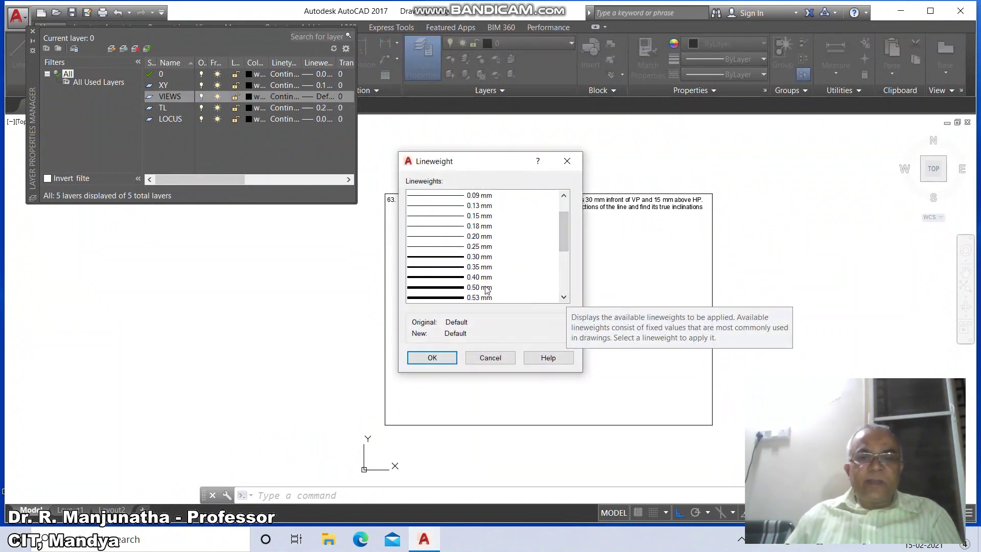
left_click(485, 288)
left_click(432, 358)
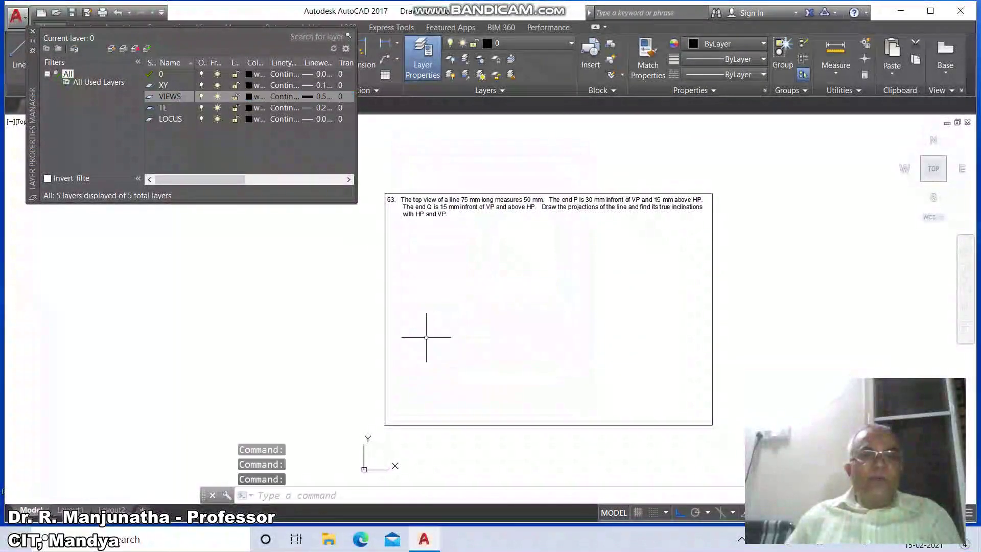
Step: Load the DASHDOT linetype, assign it to the LOCUS layer, and close the layer manager
left_click(274, 120)
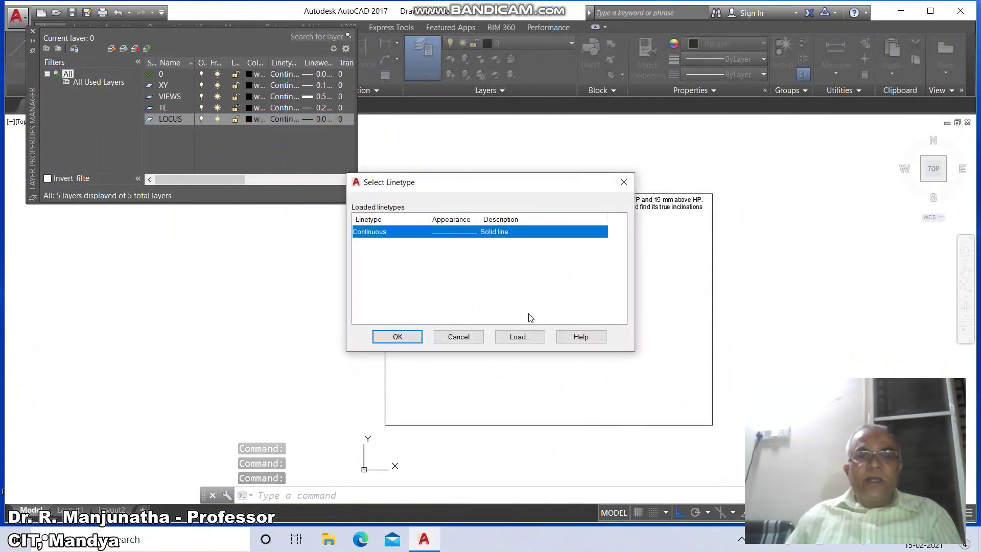
left_click(519, 337)
left_click(397, 257)
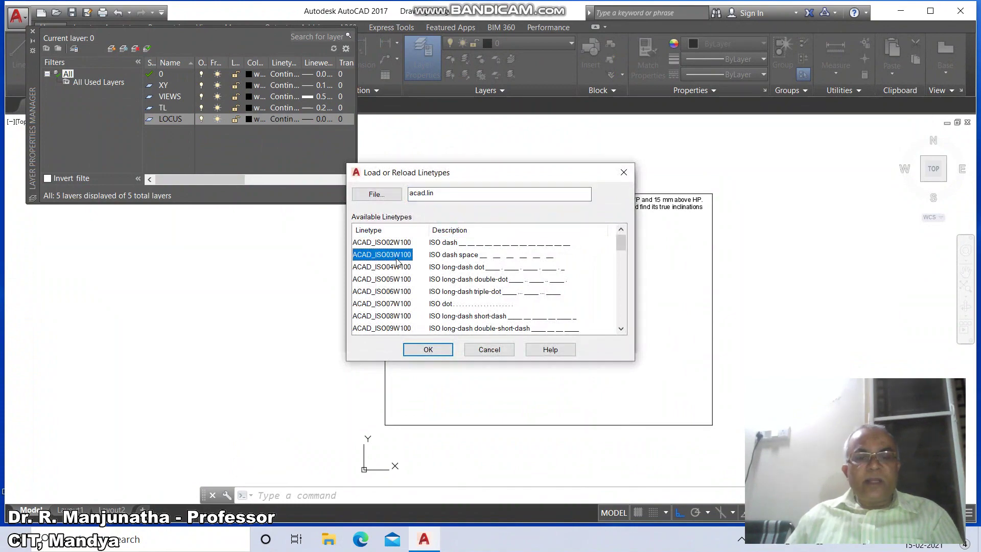
scroll(397, 261, "down", 7)
left_click(399, 243)
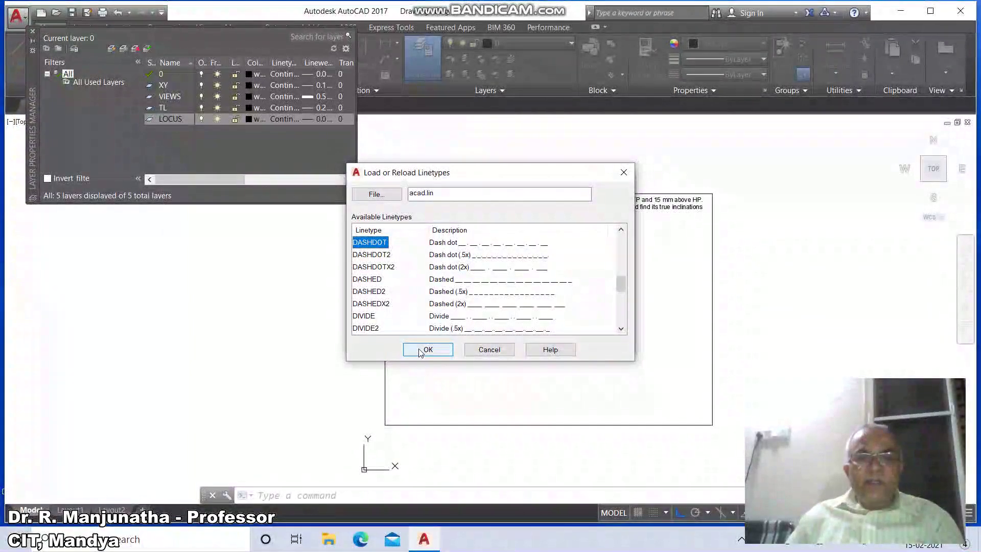
left_click(423, 349)
left_click(370, 246)
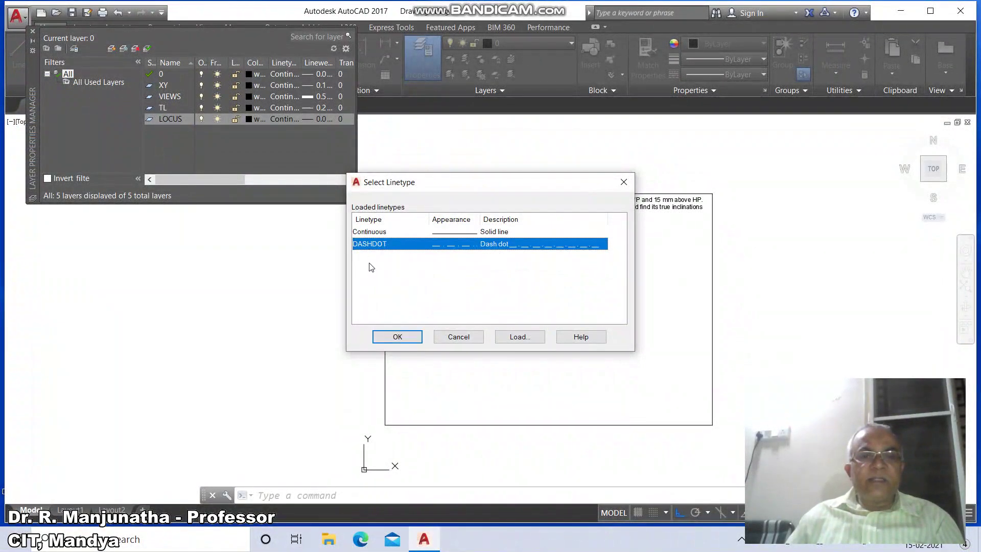
left_click(397, 337)
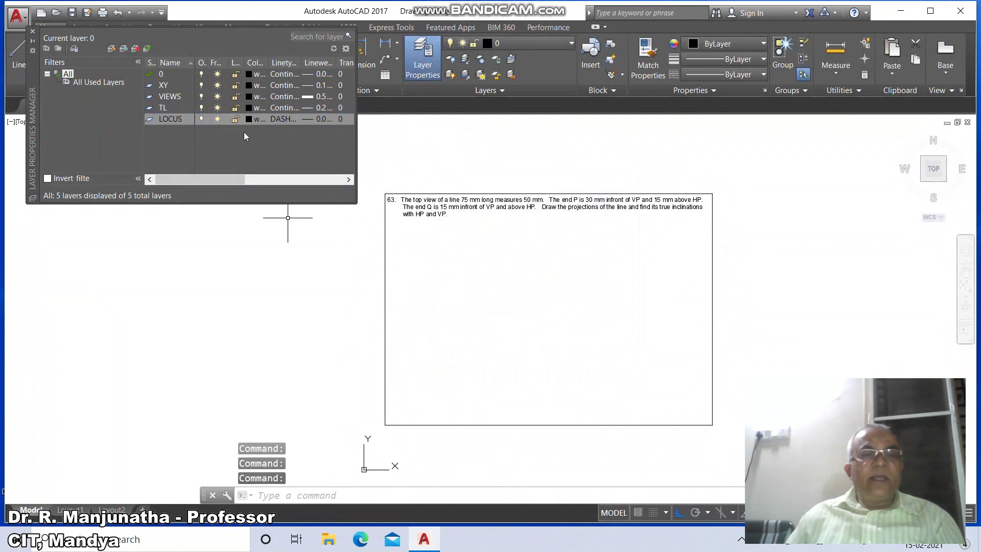
left_click(32, 32)
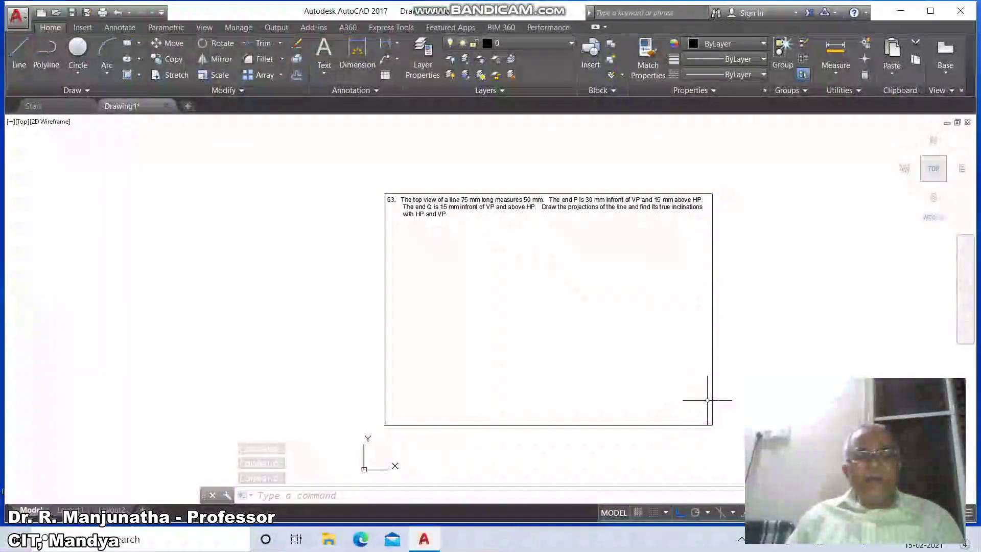
Step: Draw a horizontal reference line across the middle of the frame, spanning most of its width
type("l")
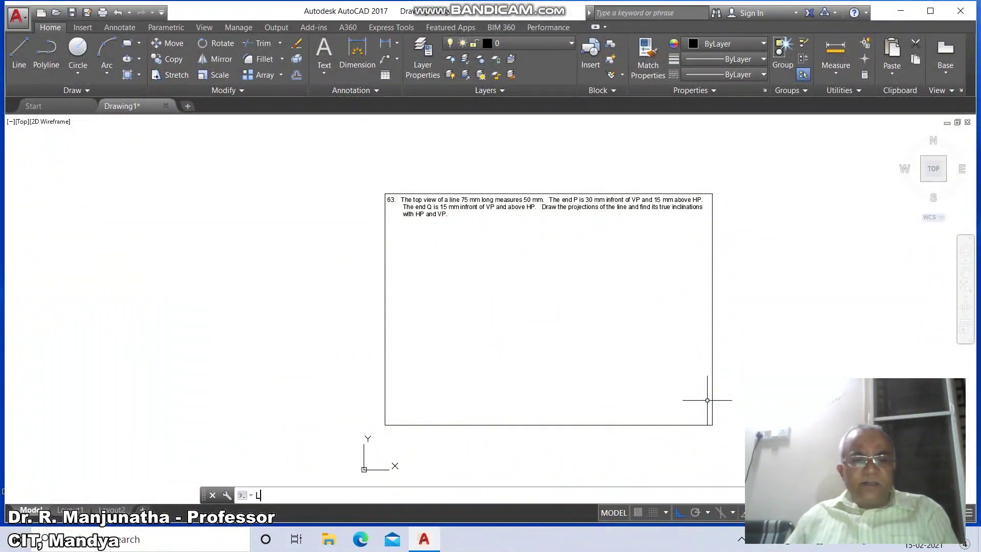
key("Return")
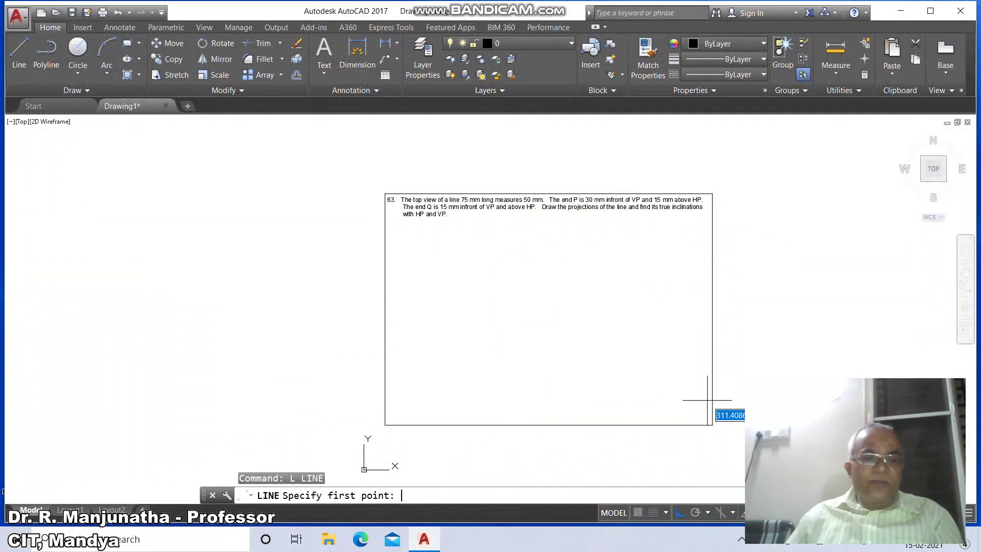
left_click(407, 313)
left_click(685, 333)
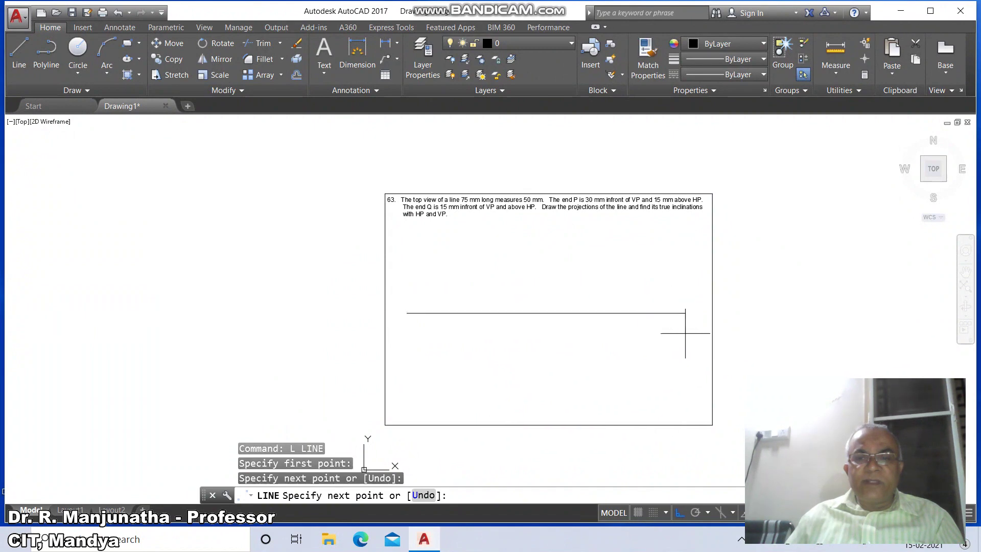
key("Return")
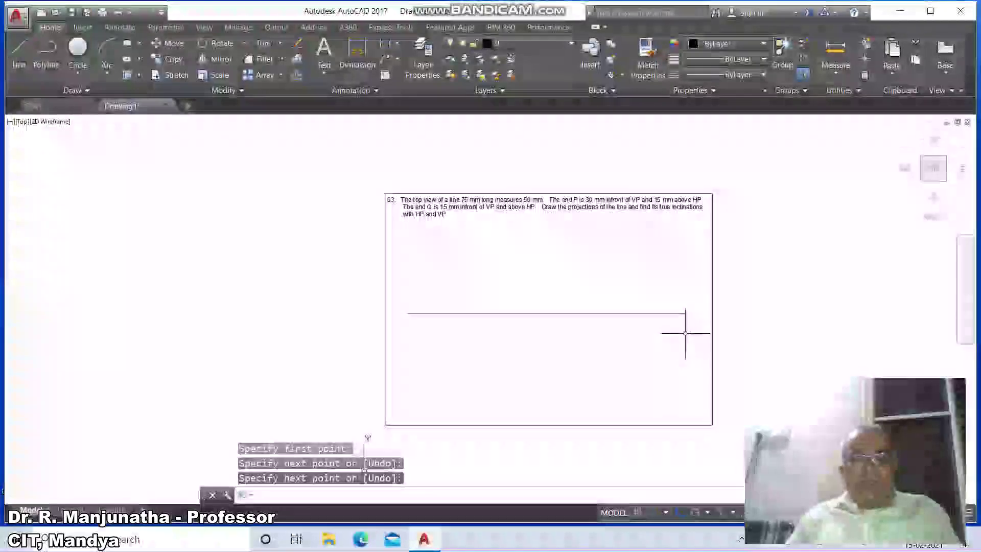
Step: Offset the horizontal reference line 15 mm upward
type("o")
key("Return")
type("15")
key("Return")
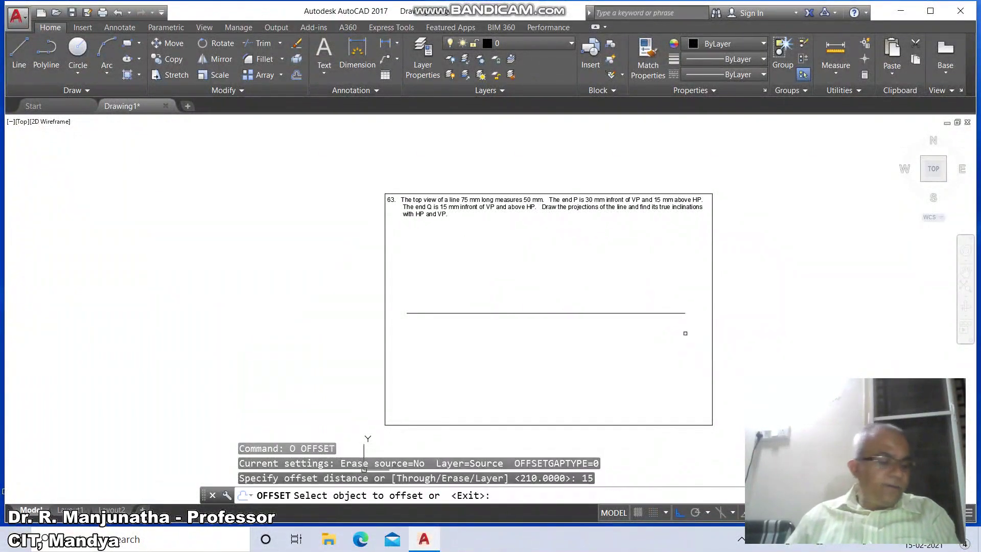
left_click(480, 313)
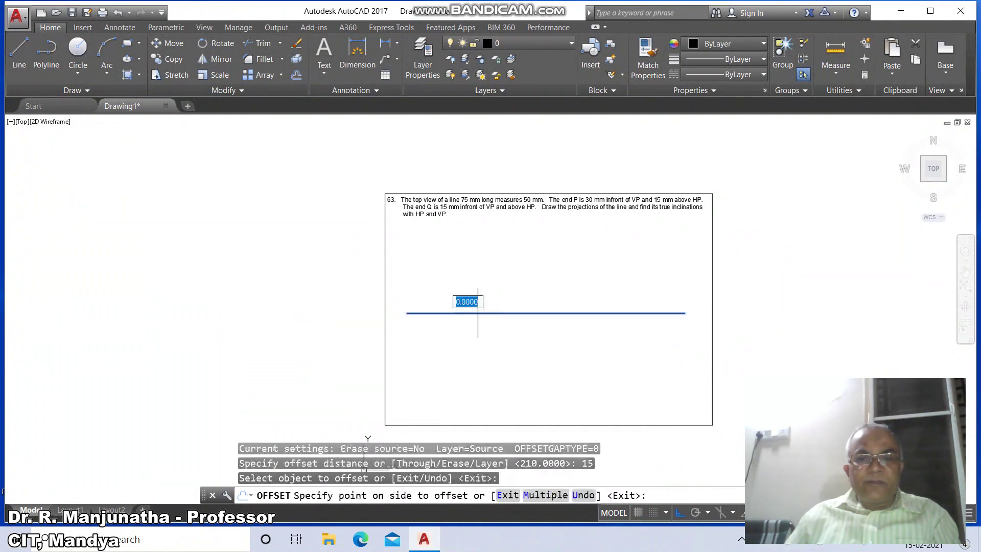
left_click(477, 296)
key("Return")
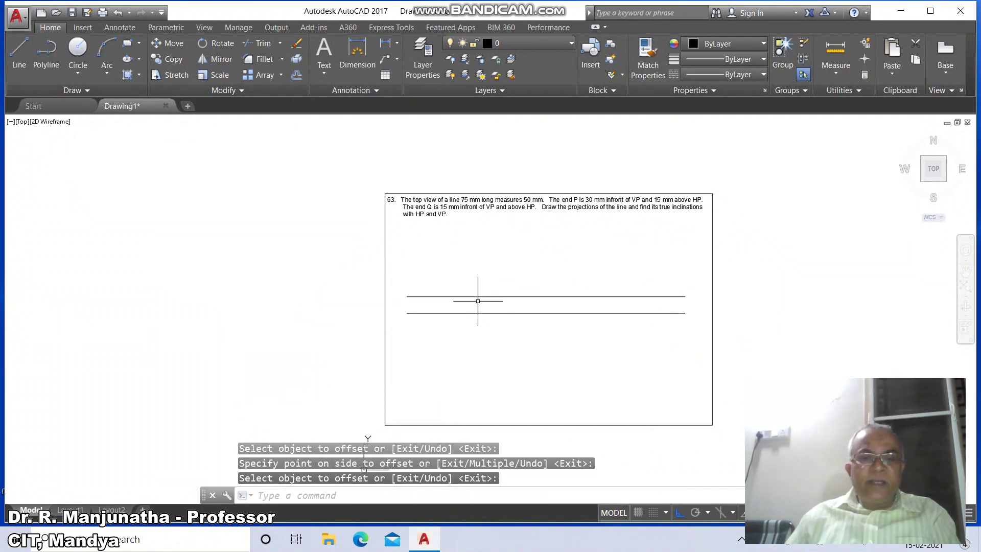
Step: Offset the original horizontal reference line 15 mm downward
key("Return")
key("Return")
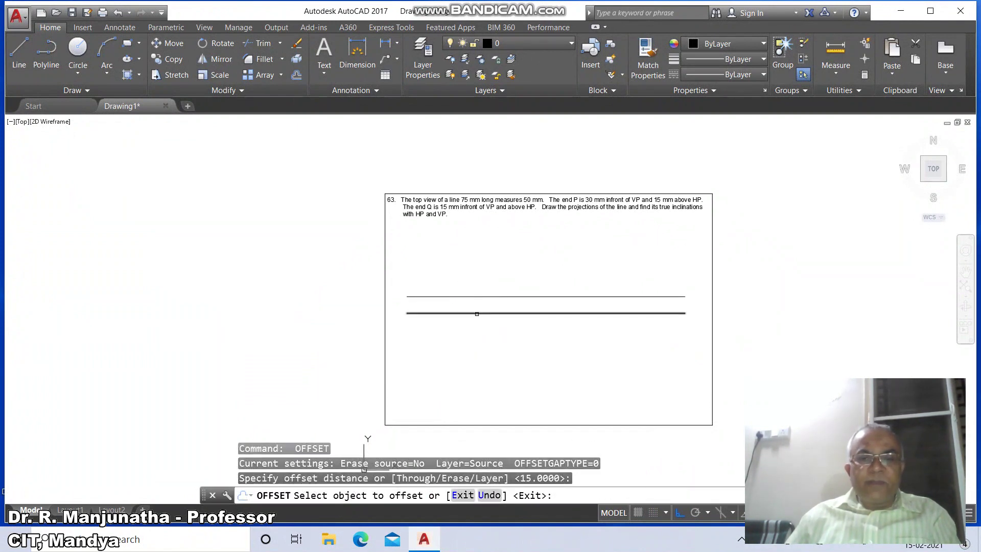
left_click(477, 313)
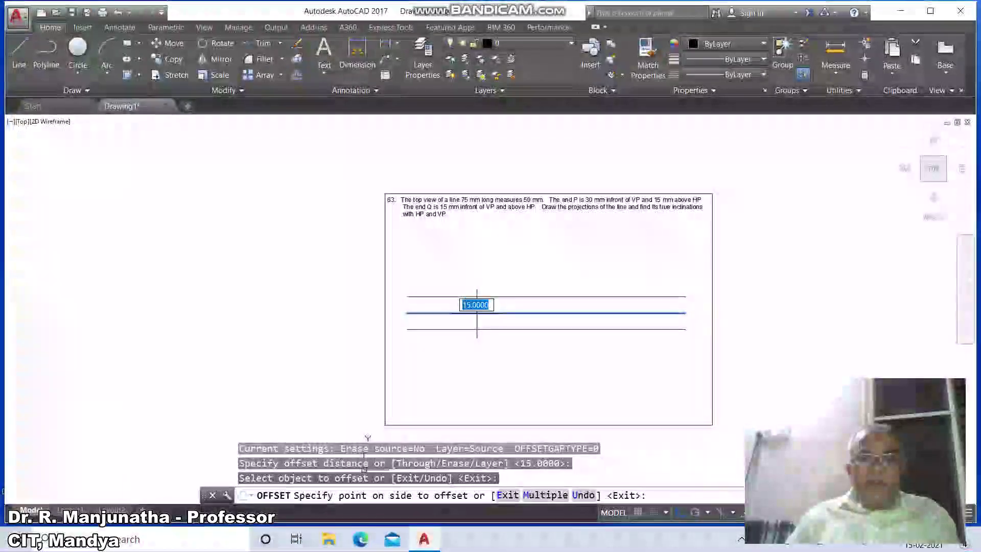
left_click(478, 344)
key("Return")
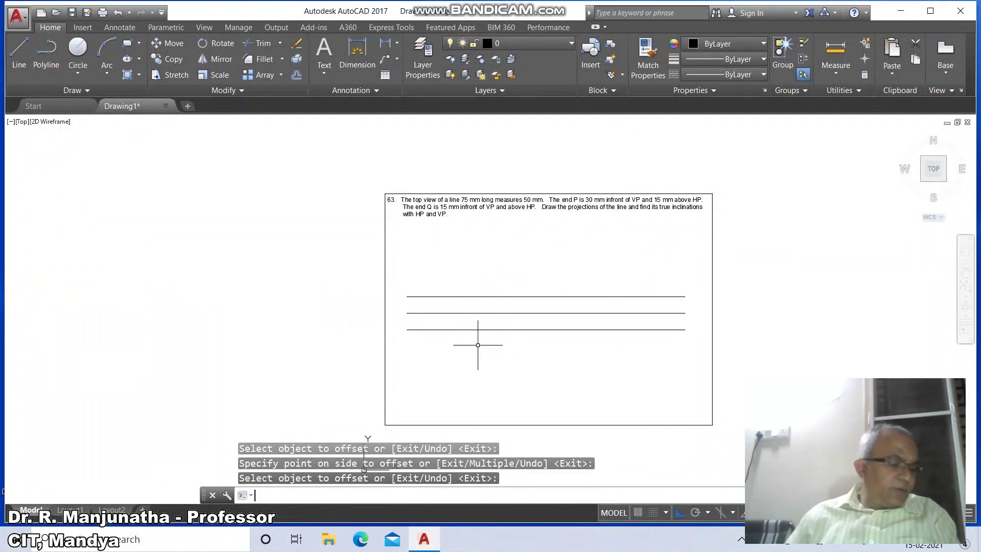
Step: Offset the original horizontal reference line 30 mm downward
key("Return")
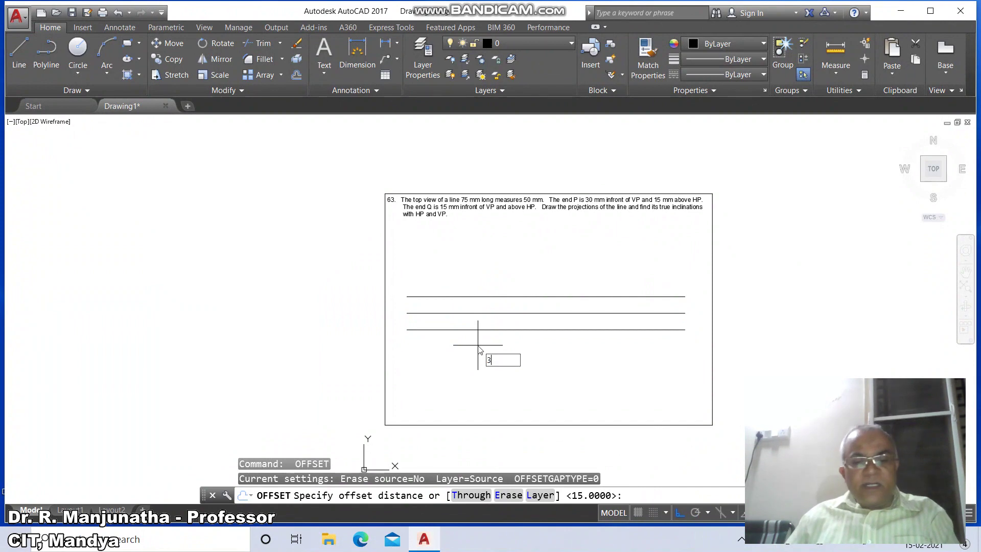
key("Return")
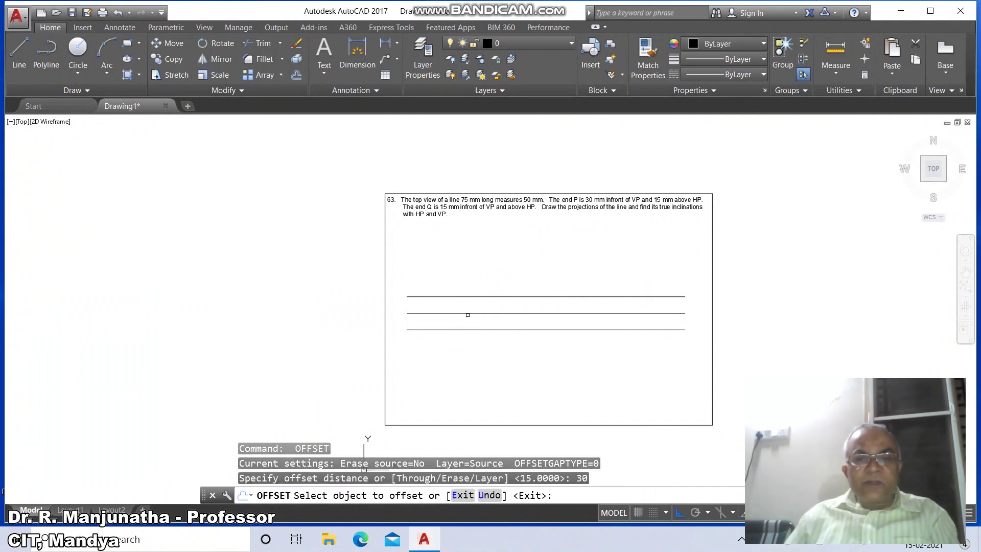
left_click(467, 313)
left_click(468, 344)
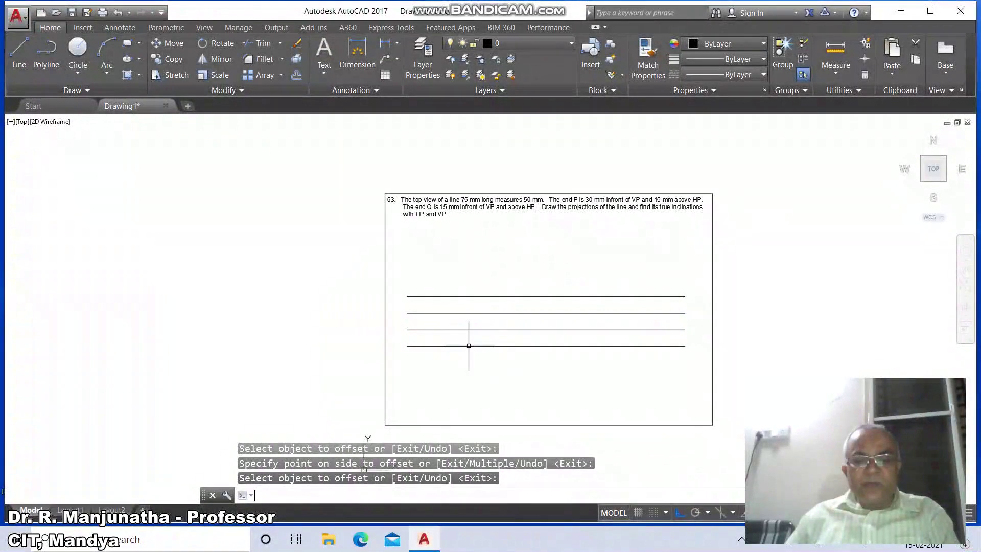
key("Return")
Step: Draw a vertical line near the left ends of the horizontal lines, from the uppermost line perpendicular to the lowest one
type("l")
key("Return")
type("NEA")
key("Return")
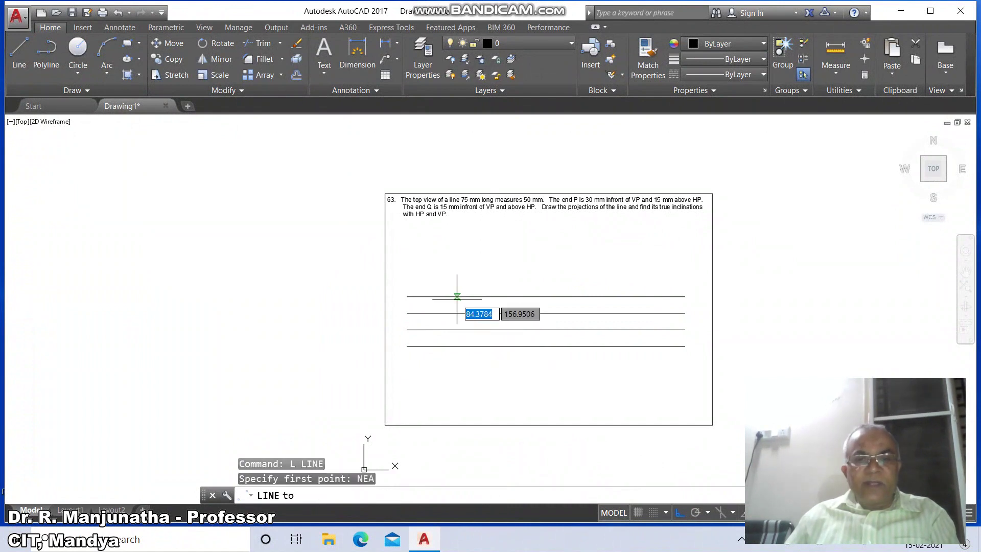
left_click(456, 297)
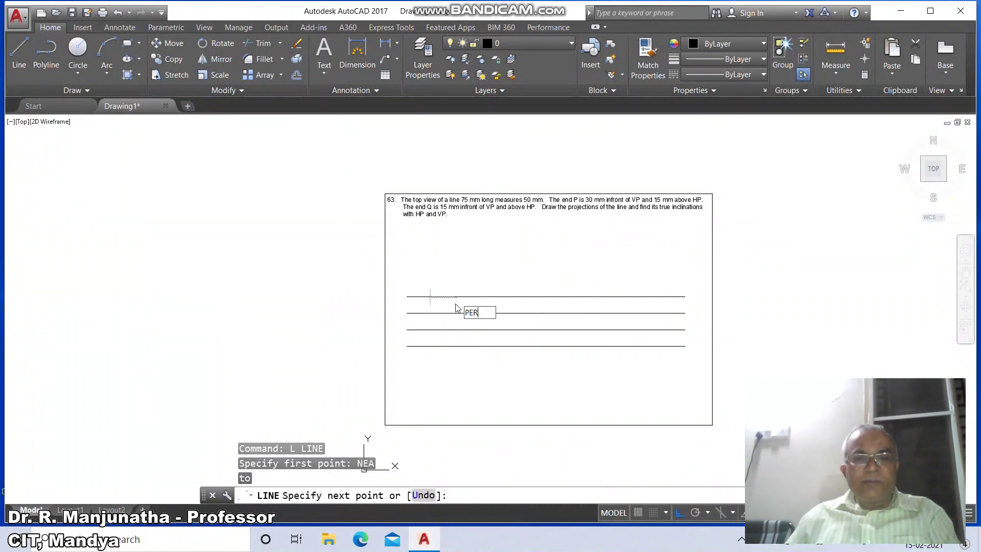
type("PER")
key("Return")
left_click(454, 345)
key("Return")
key("Return")
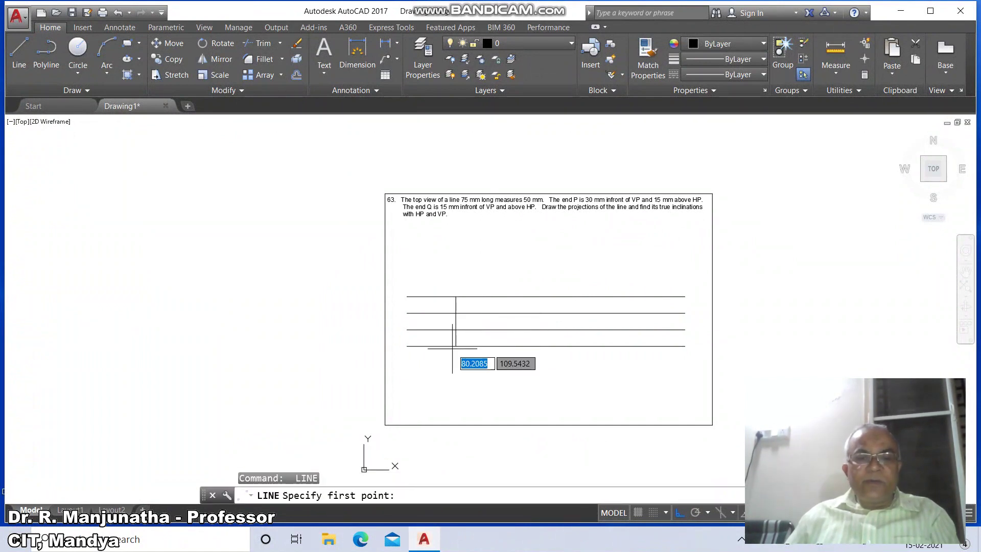
key("Escape")
Step: Fillet the vertical line with the lowest and uppermost horizontal lines at zero radius, keeping the portions right of the vertical
type("f")
key("Return")
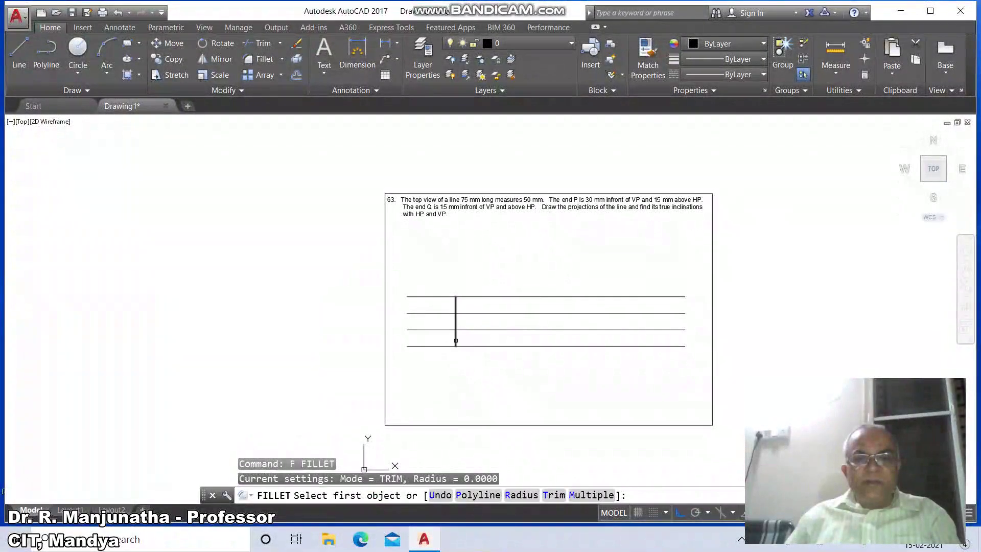
left_click(456, 341)
left_click(460, 345)
key("Return")
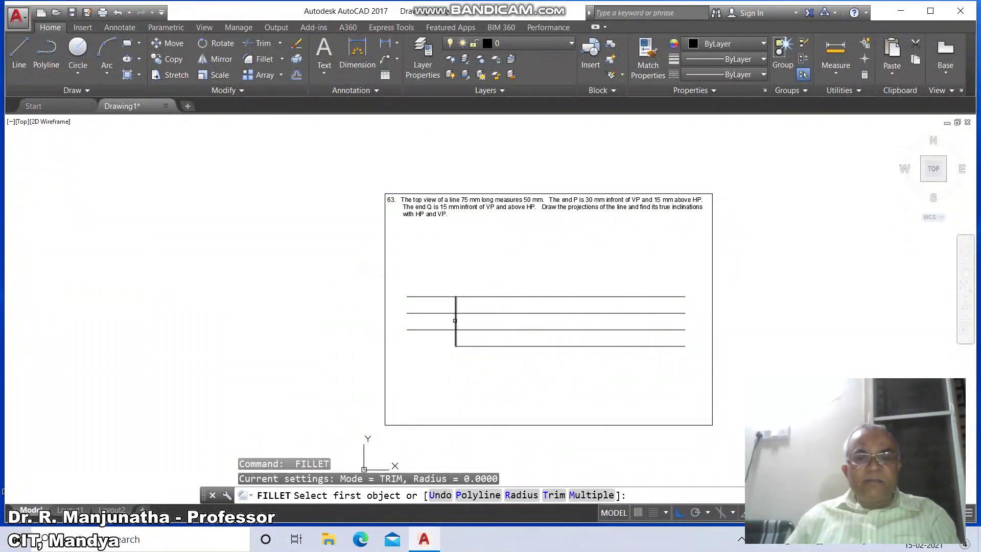
left_click(455, 320)
left_click(474, 296)
Step: Zoom in on the area containing the vertical projector and the four horizontal lines
type("z")
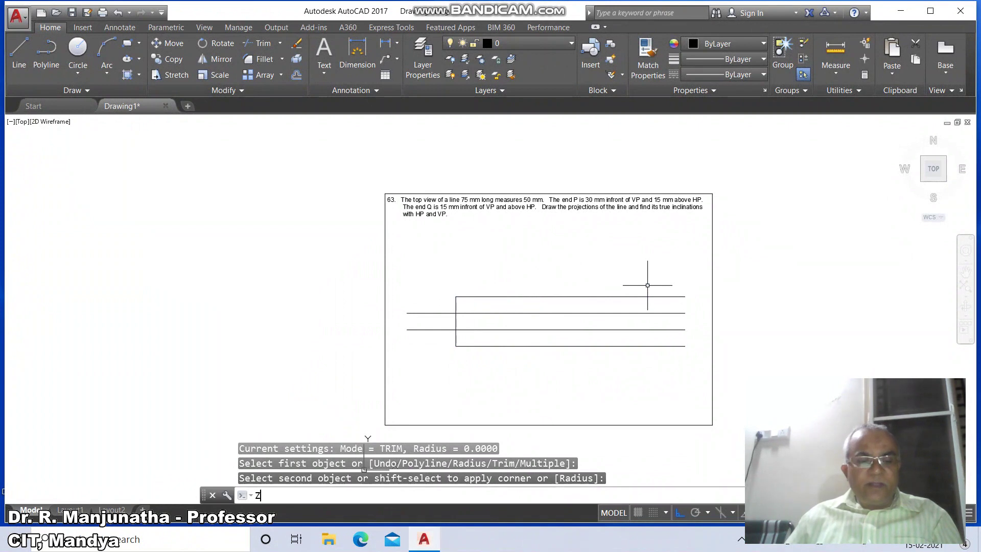
key("Return")
type("w")
key("Return")
double_click(434, 257)
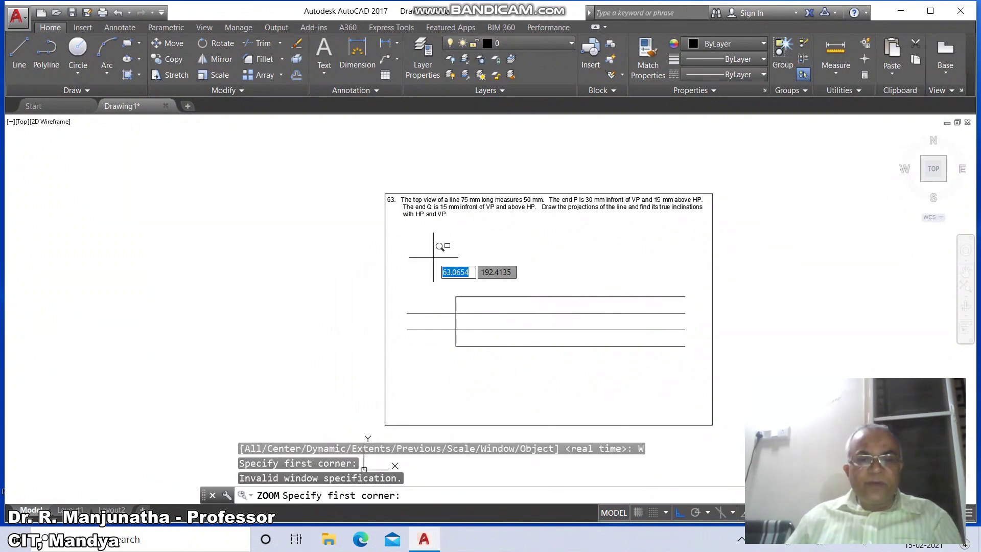
left_click(390, 210)
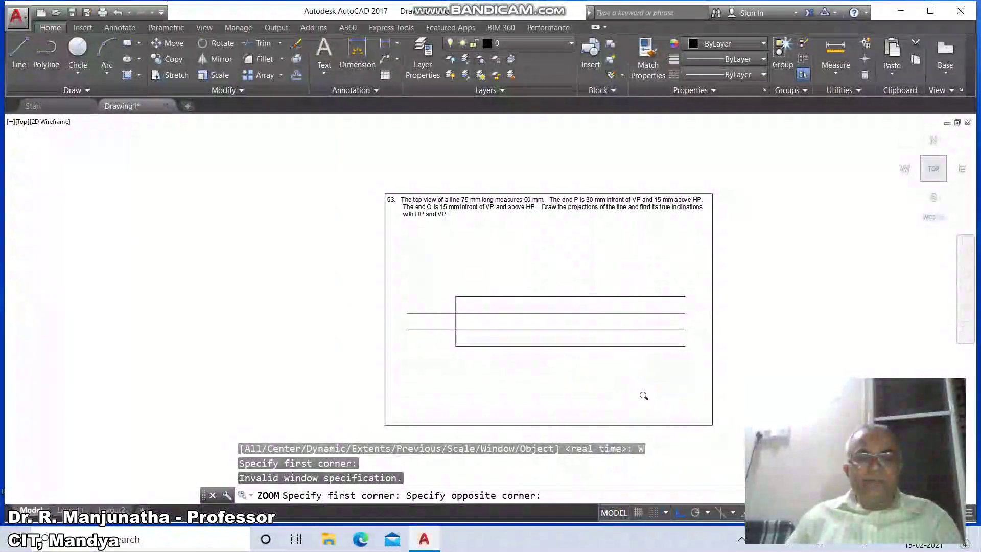
left_click(638, 398)
left_click(830, 229)
type("c")
key("Return")
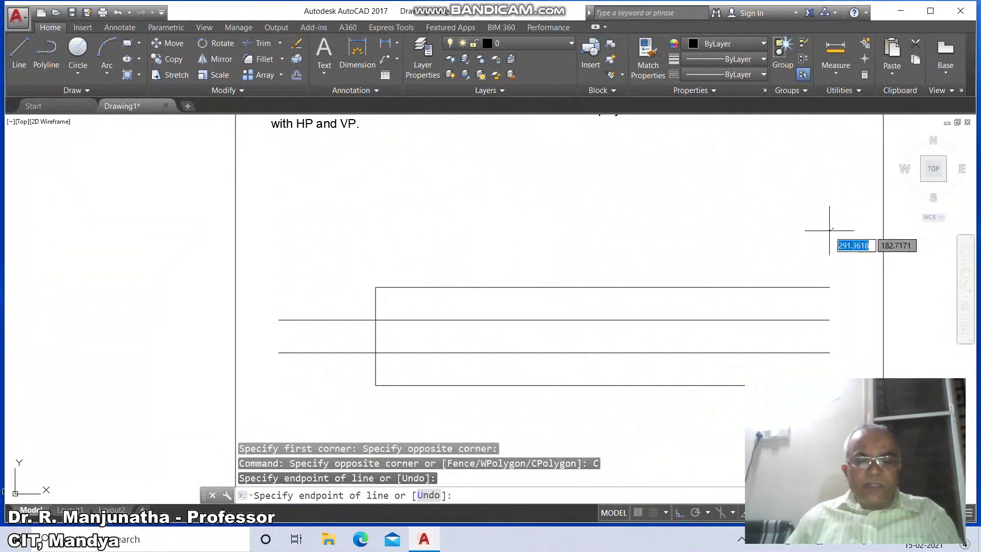
type("INT")
key("Return")
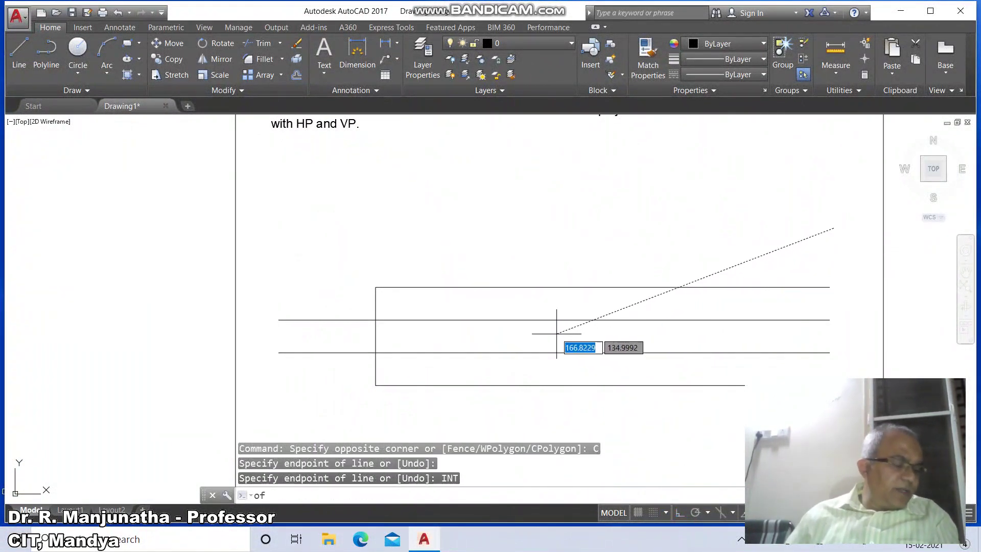
key("Escape")
key("Escape")
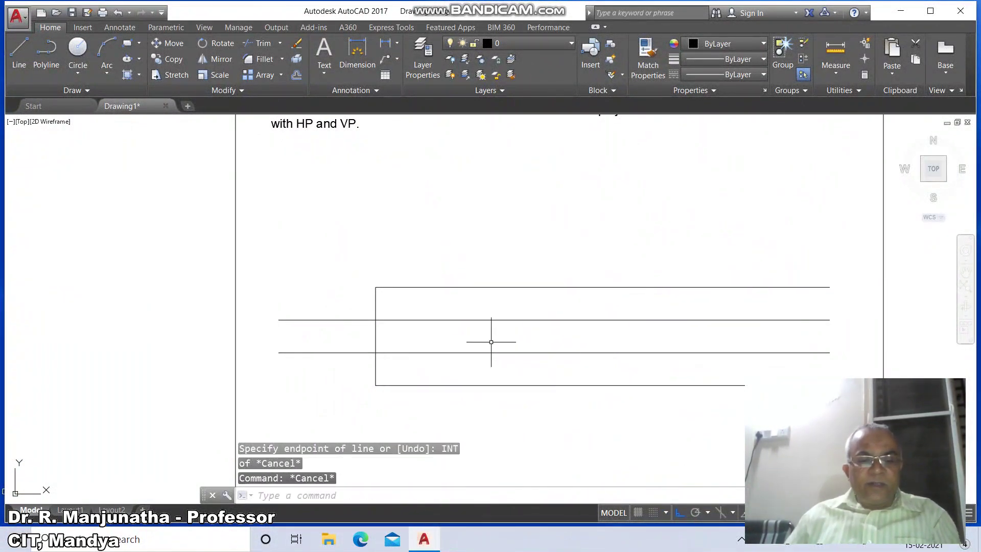
Step: Draw a circle of radius 50 mm centred on the intersection of the vertical line and the lowest horizontal line
type("C")
key("Return")
type("INT")
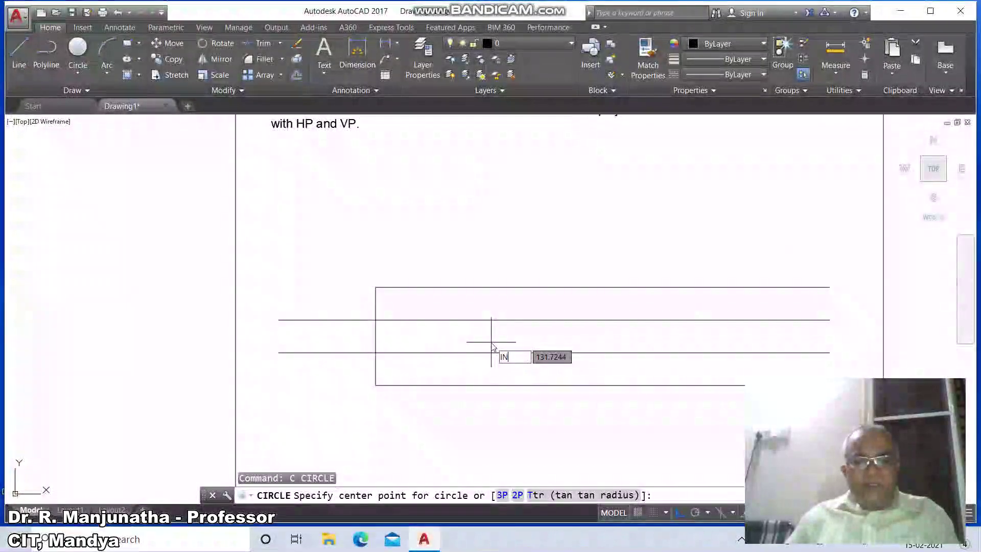
key("Return")
left_click(376, 385)
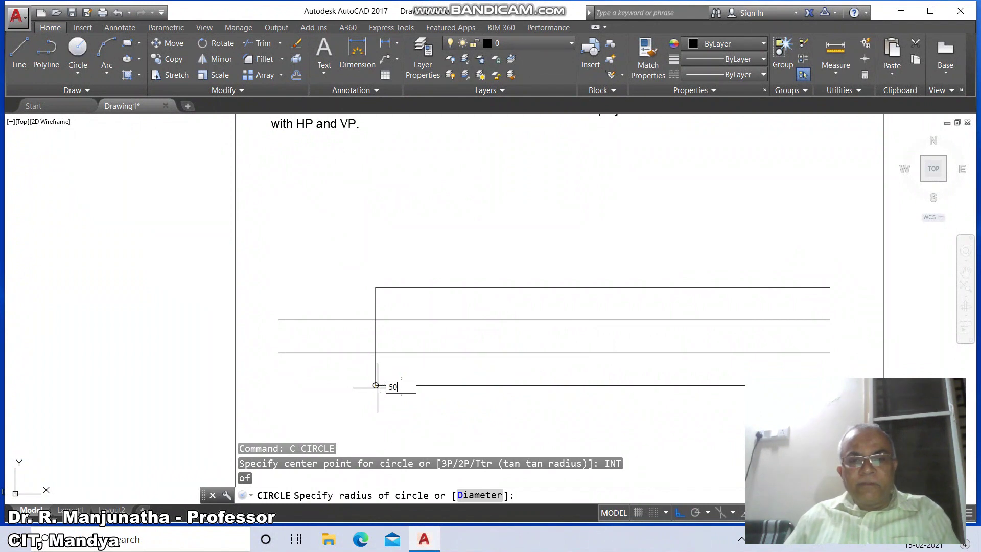
key("Return")
Step: Break the 50 mm radius circle on both sides of the line 15 mm below the reference and erase the rest, leaving a short arc
type("br")
key("Return")
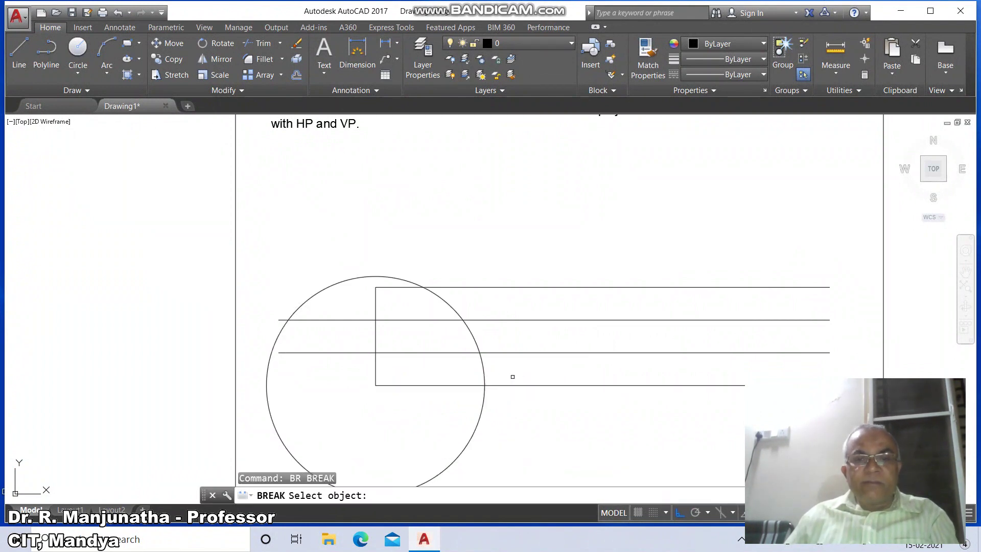
left_click(485, 370)
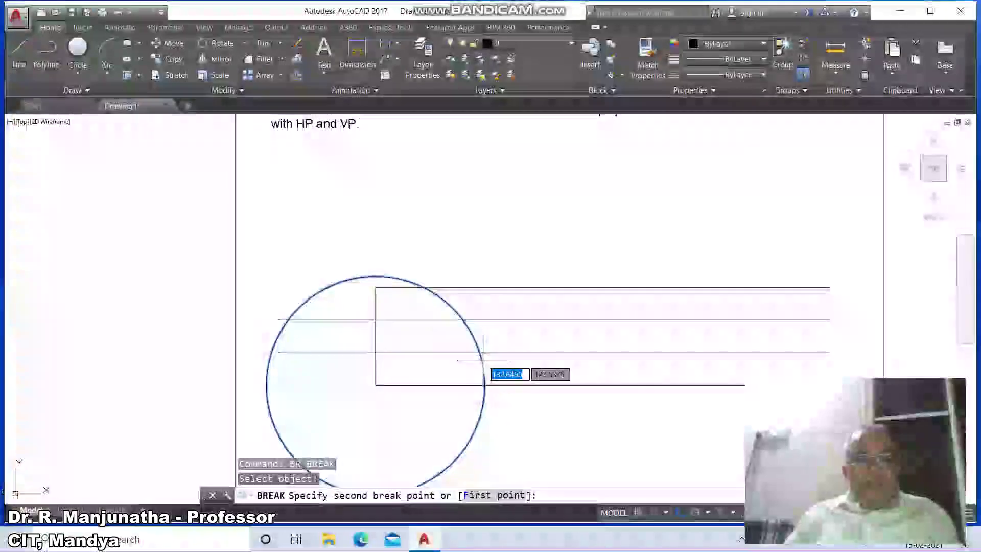
left_click(483, 356)
key("Return")
left_click(477, 346)
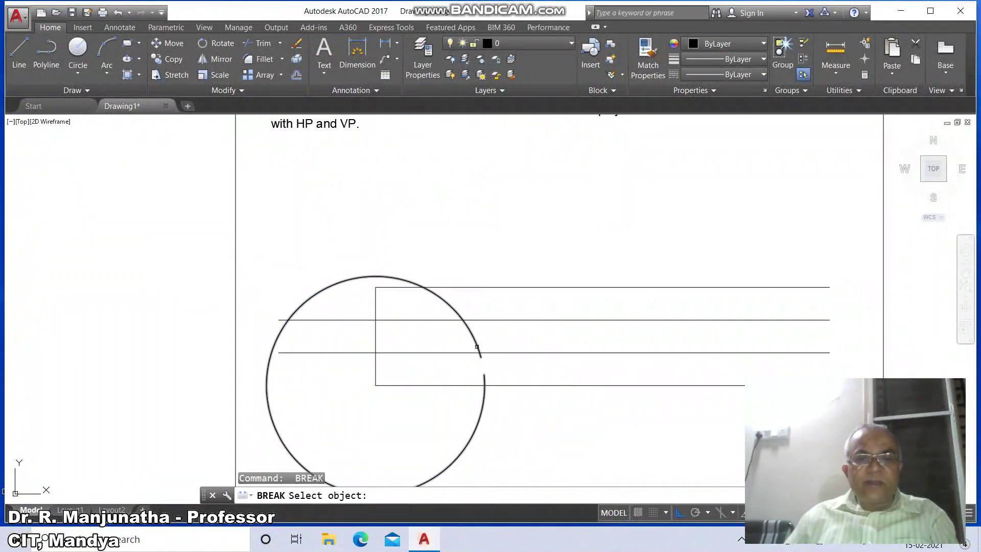
left_click(473, 336)
type("e")
key("Return")
left_click(471, 333)
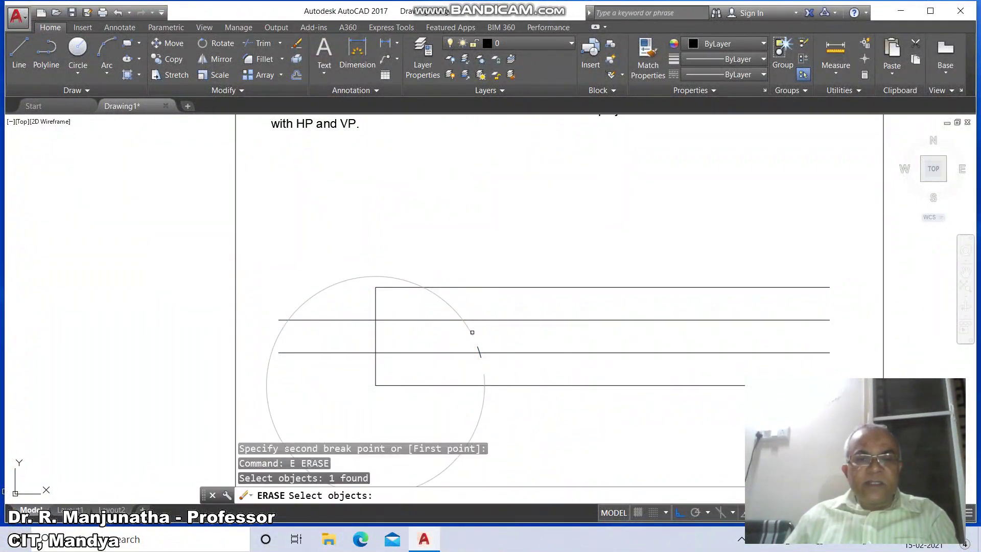
key("Return")
Step: Draw a line from the lower corner to where the short arc crosses the line 15 mm below the reference
type("l")
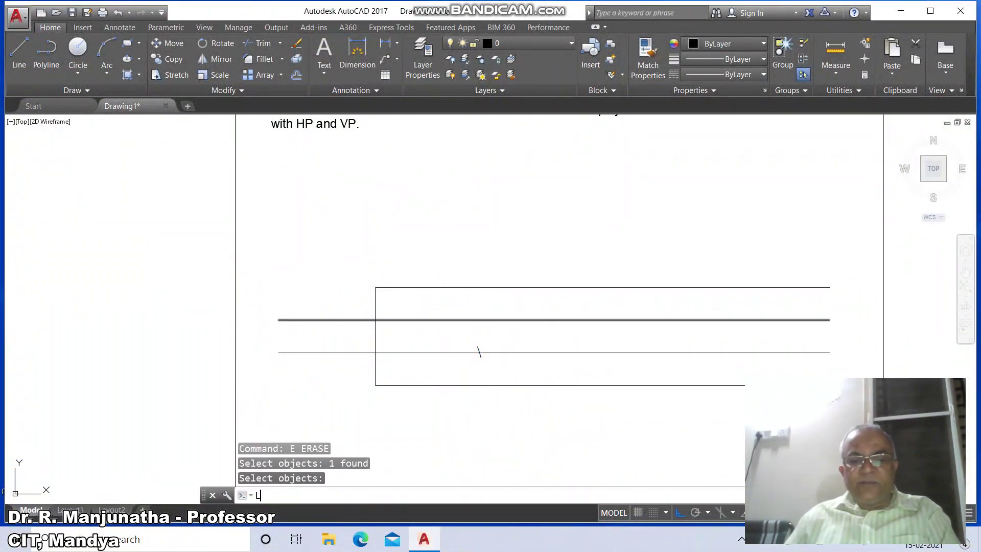
key("Return")
type("INT")
key("Return")
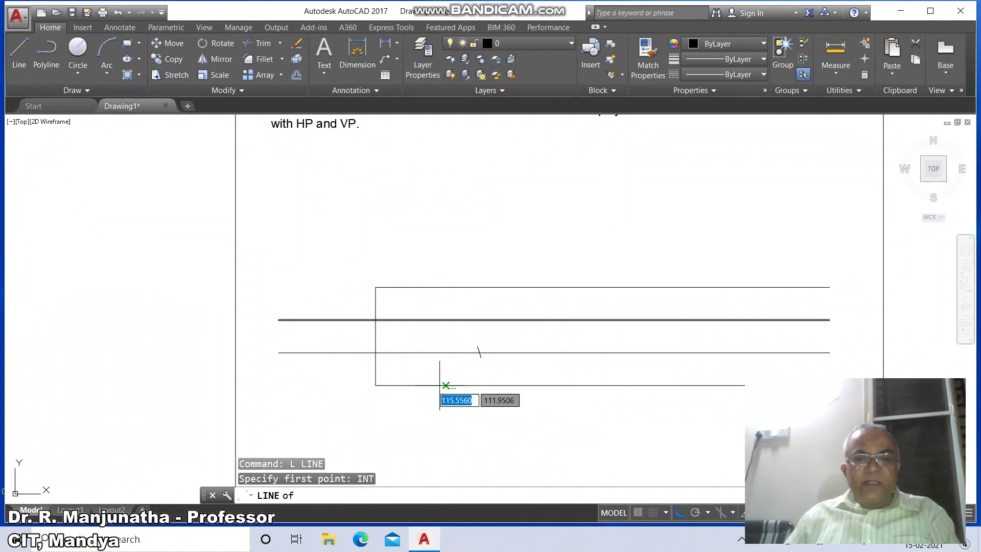
left_click(376, 385)
key("Return")
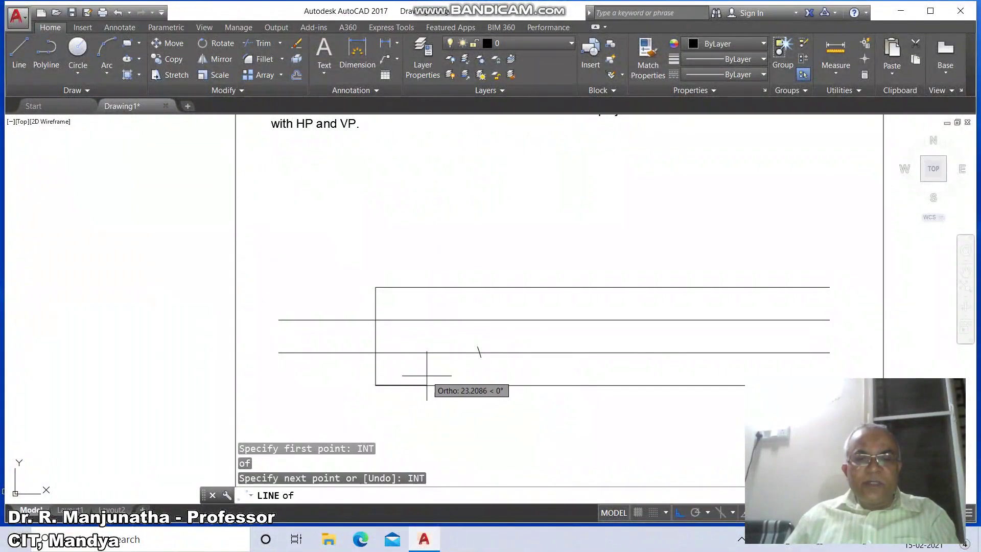
left_click(481, 352)
key("Return")
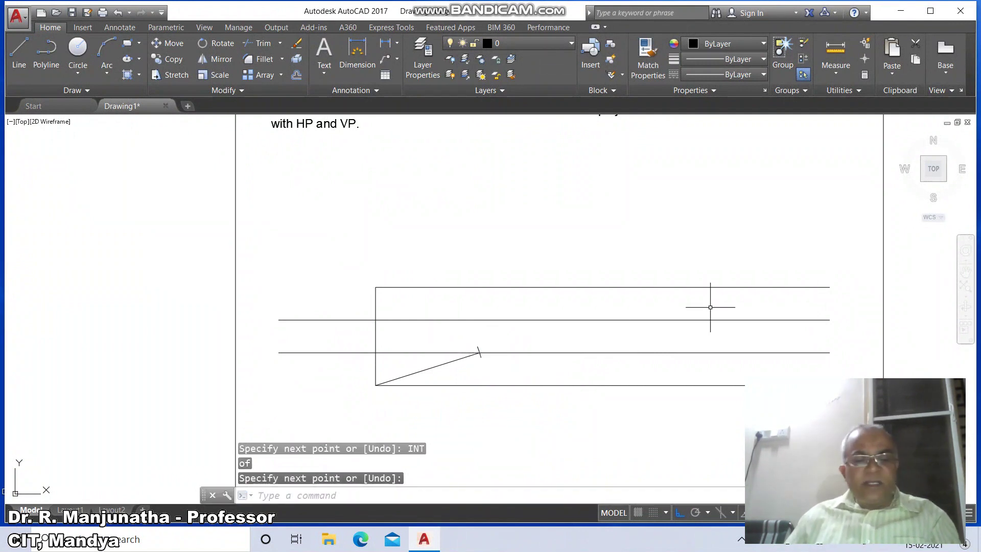
Step: Draw a circle of radius 75 mm centred on the same lower corner
type("c")
key("Return")
type("INT")
key("Return")
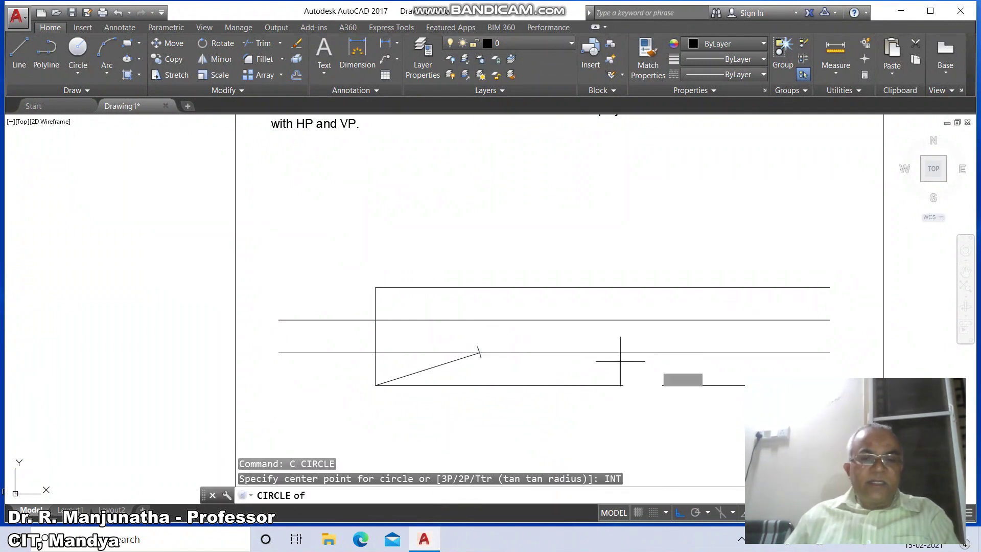
left_click(378, 388)
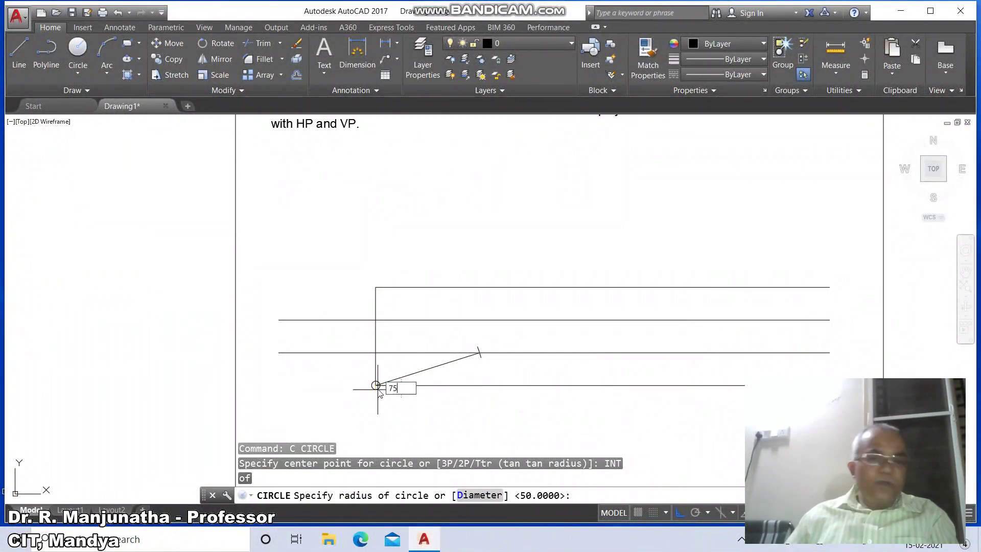
type("75")
key("Return")
Step: Break the 75 mm radius circle around its crossing with the second-lowest horizontal line and erase the rest, leaving a short arc
type("br")
key("Return")
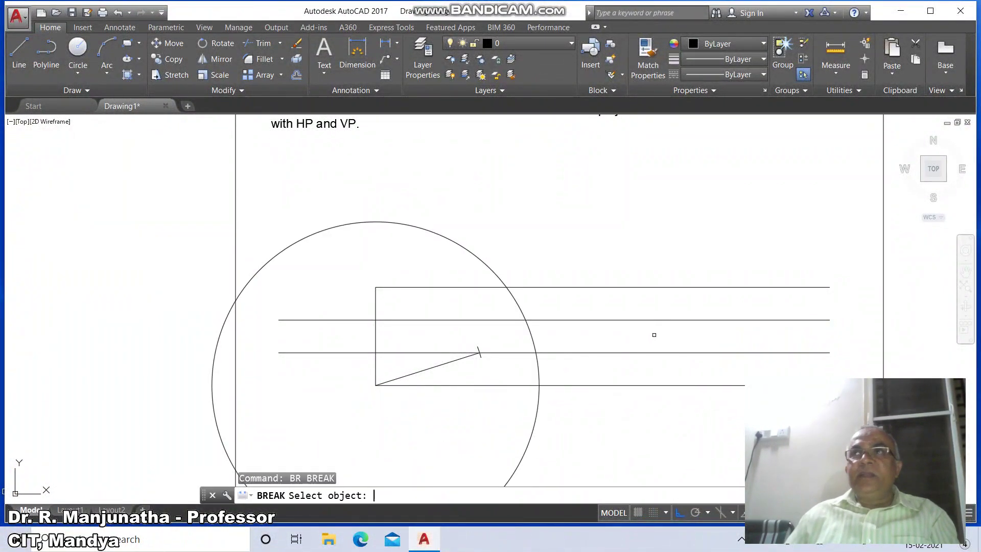
left_click(537, 403)
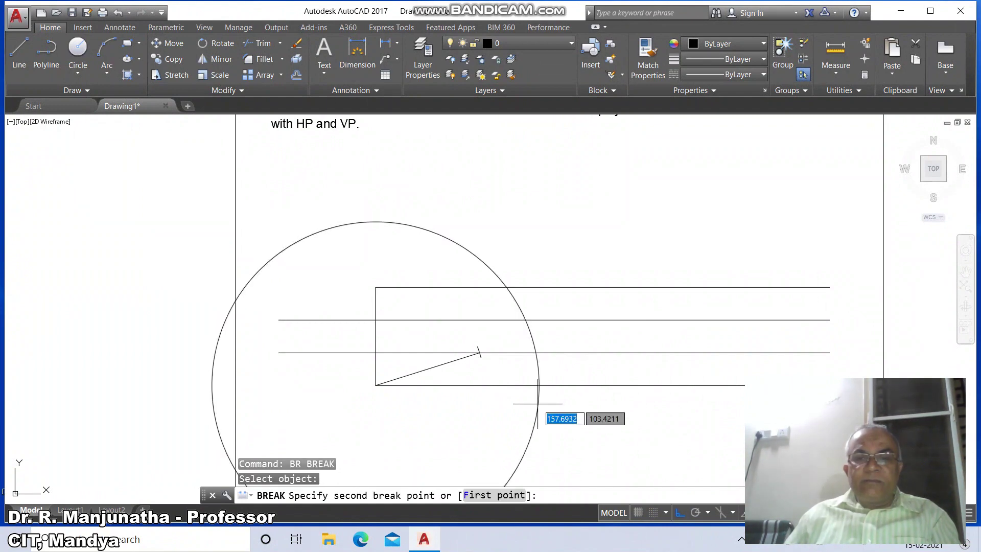
left_click(540, 361)
key("Return")
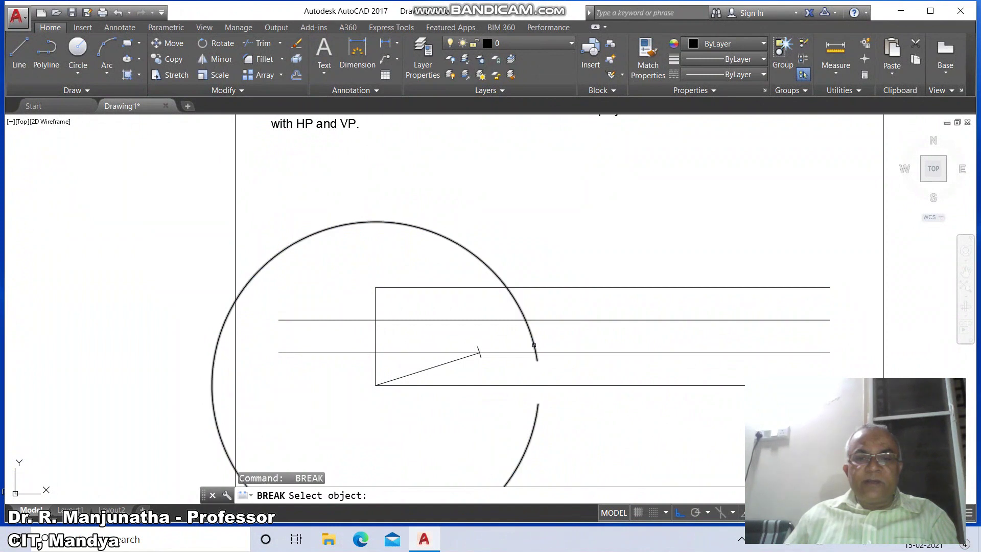
left_click(535, 343)
type("F")
key("Return")
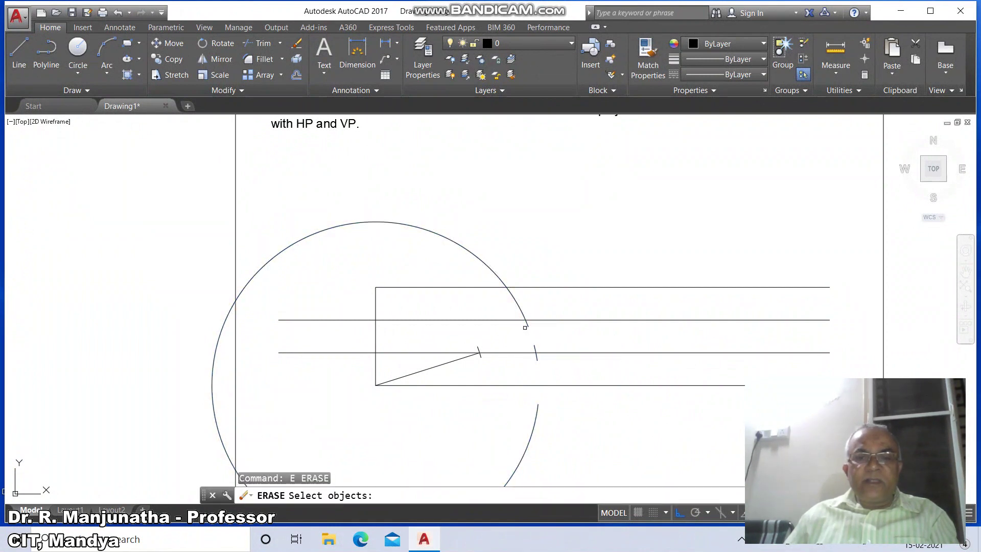
left_click(526, 327)
key("Return")
Step: Draw a line from the lower corner to the 75 mm arc's intersection with the second-lowest horizontal line
type("l")
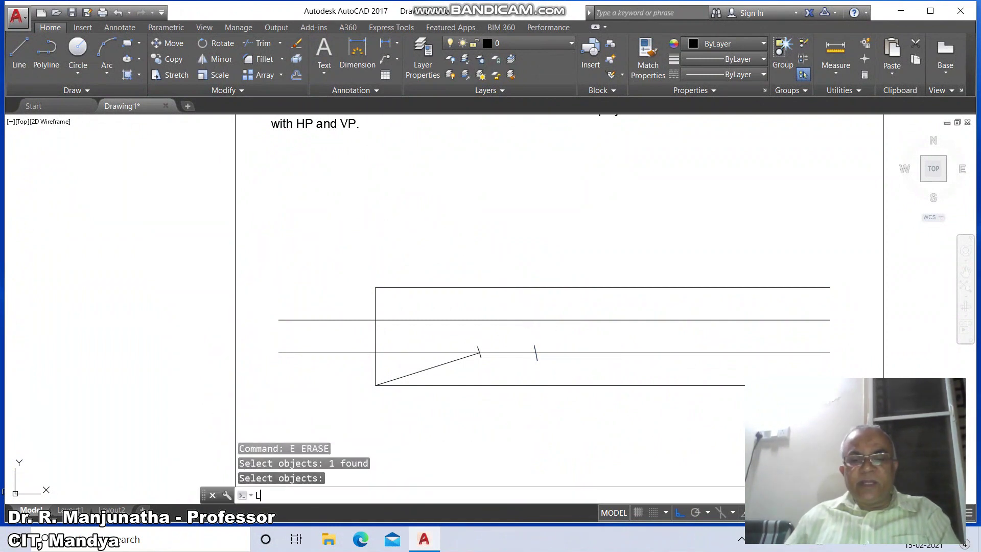
key("Return")
type("INT")
key("Return")
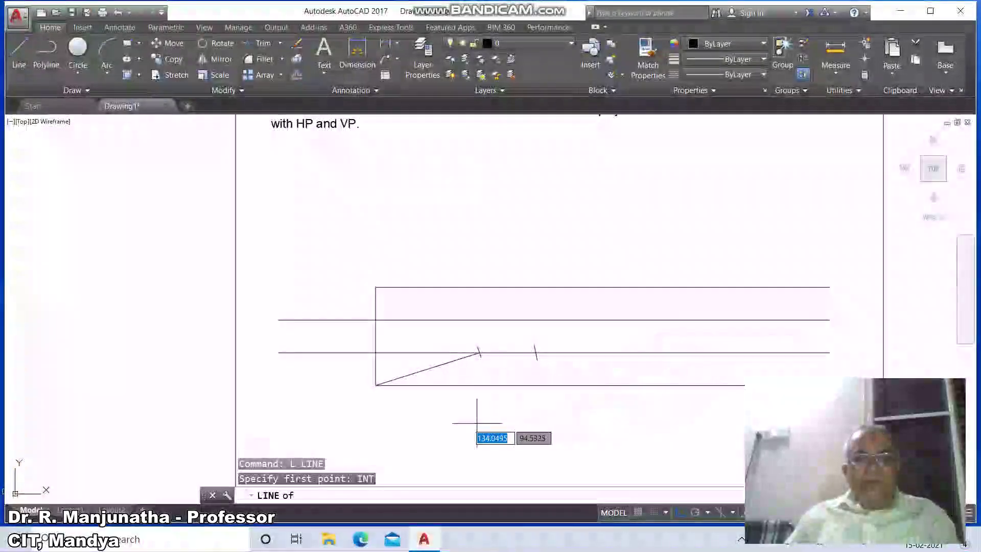
left_click(376, 385)
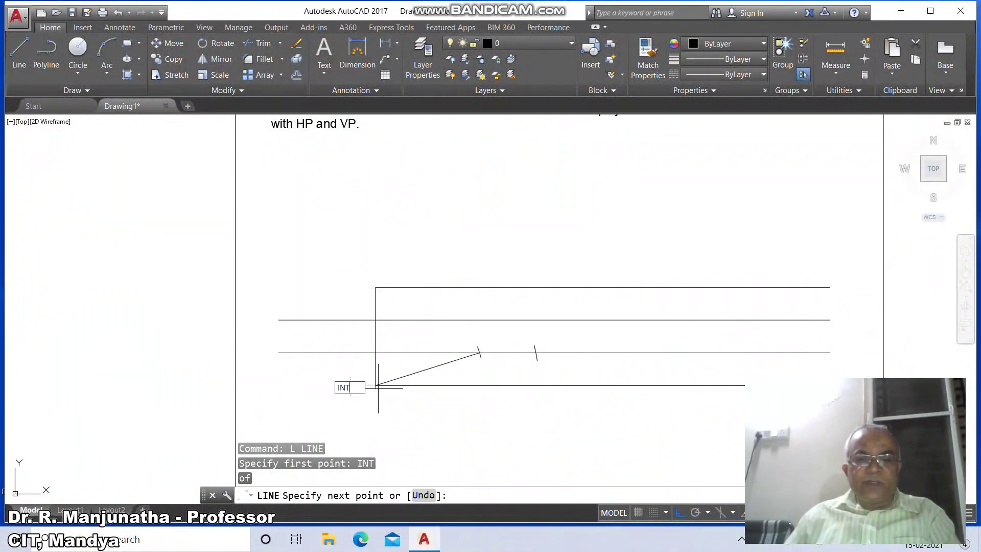
key("Return")
left_click(535, 352)
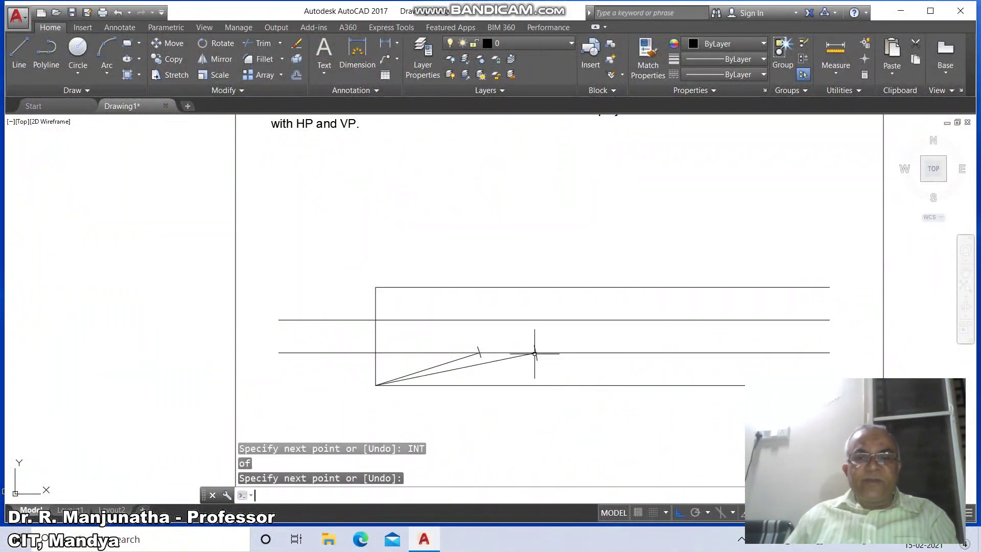
key("Return")
Step: Draw a vertical projector from the end of the 50 mm inclined line up to just below the problem text
key("Return")
type("IN")
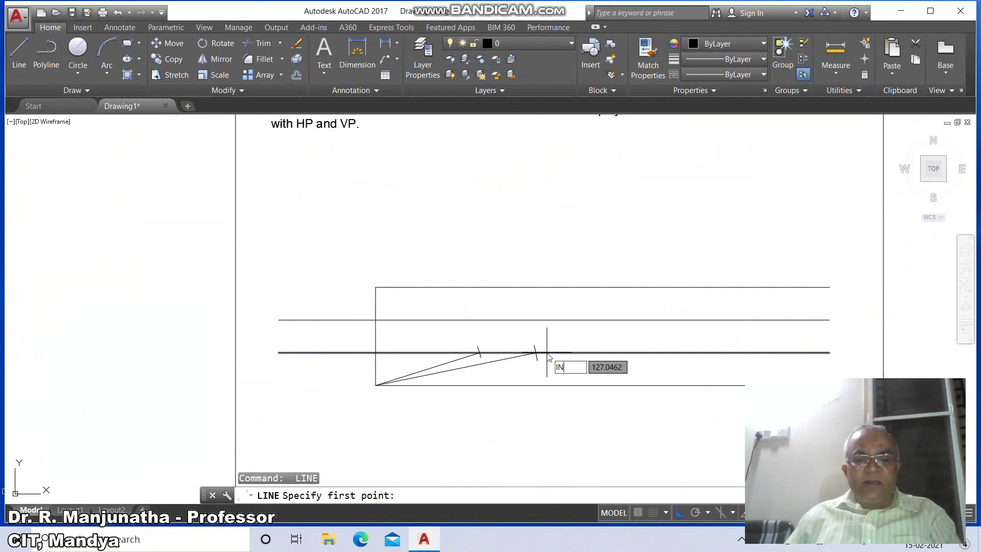
type("T")
key("Return")
left_click(478, 352)
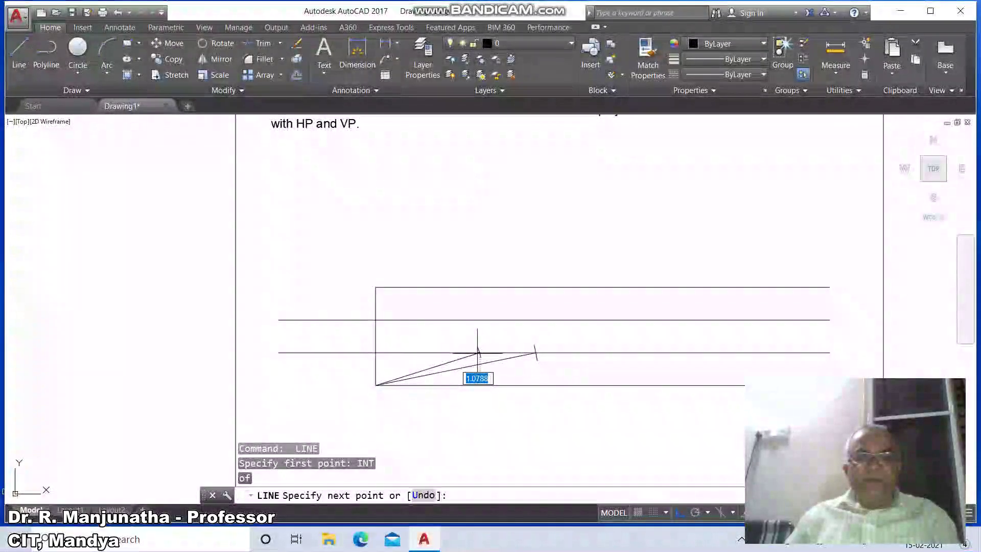
left_click(478, 131)
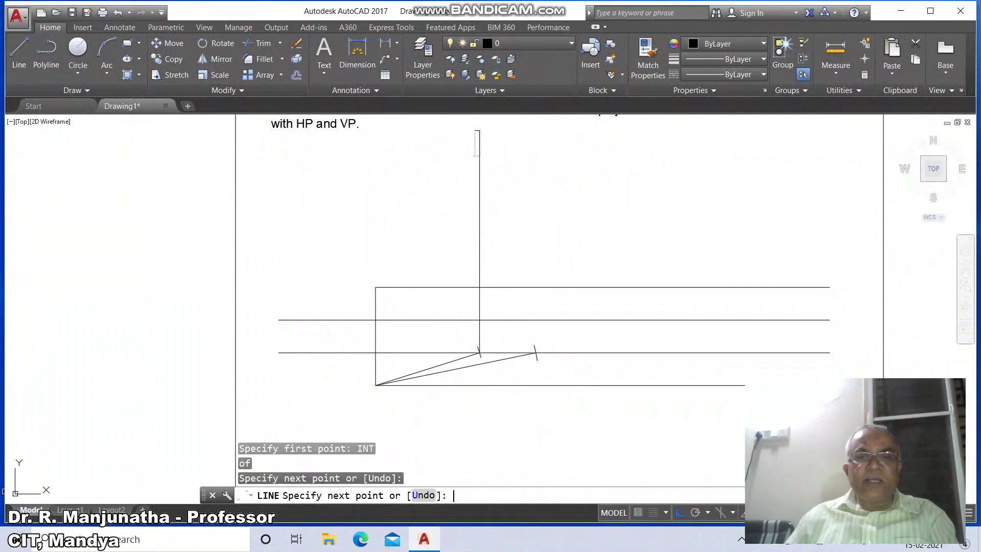
key("Return")
key("Return")
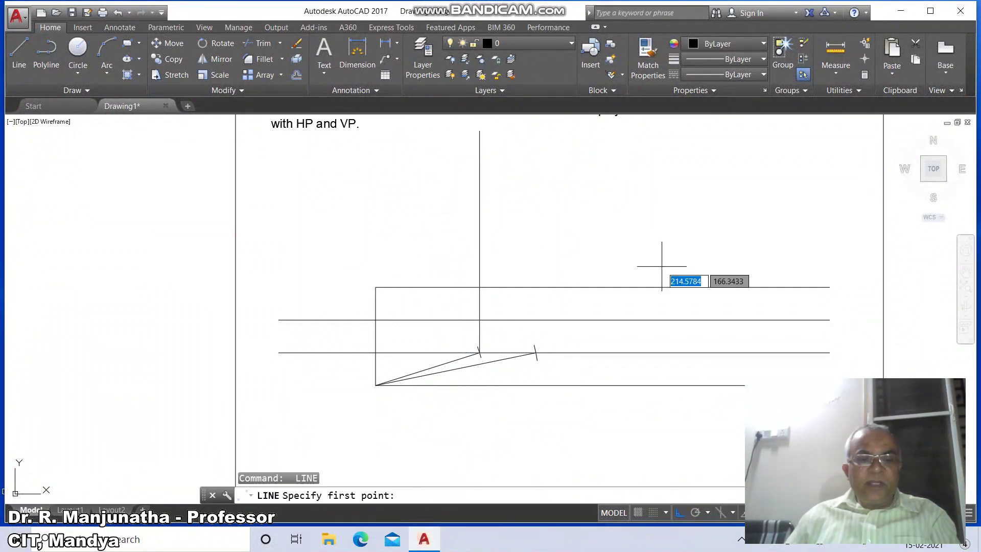
Step: Draw a vertical projector from the end of the 75 mm inclined line perpendicular to the uppermost horizontal line
type("INT")
key("Return")
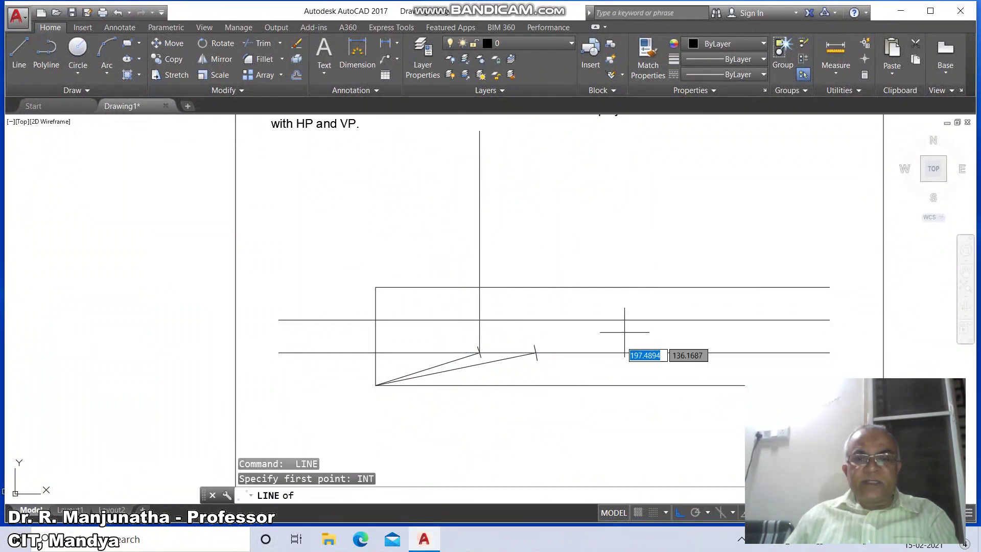
left_click(534, 353)
type("PER")
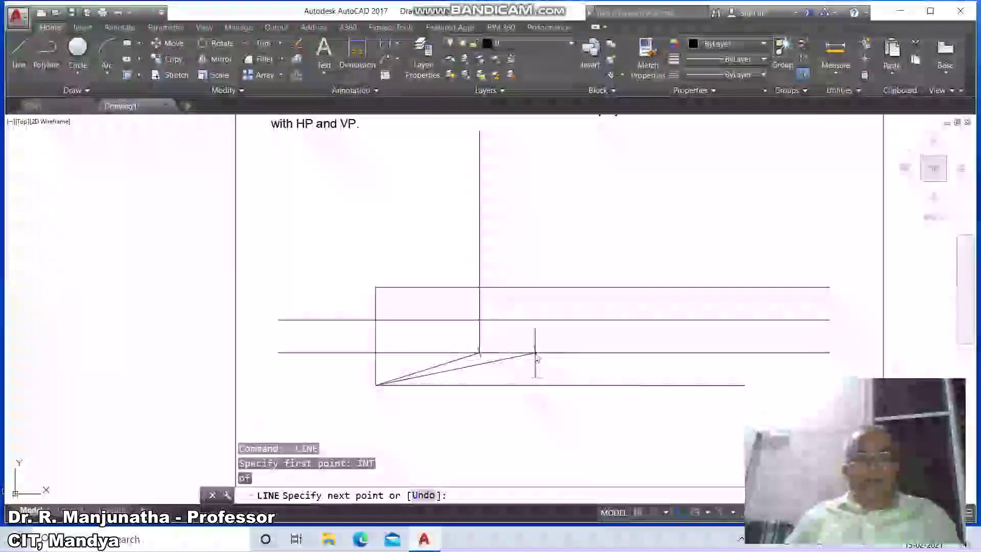
key("Return")
left_click(532, 287)
key("Return")
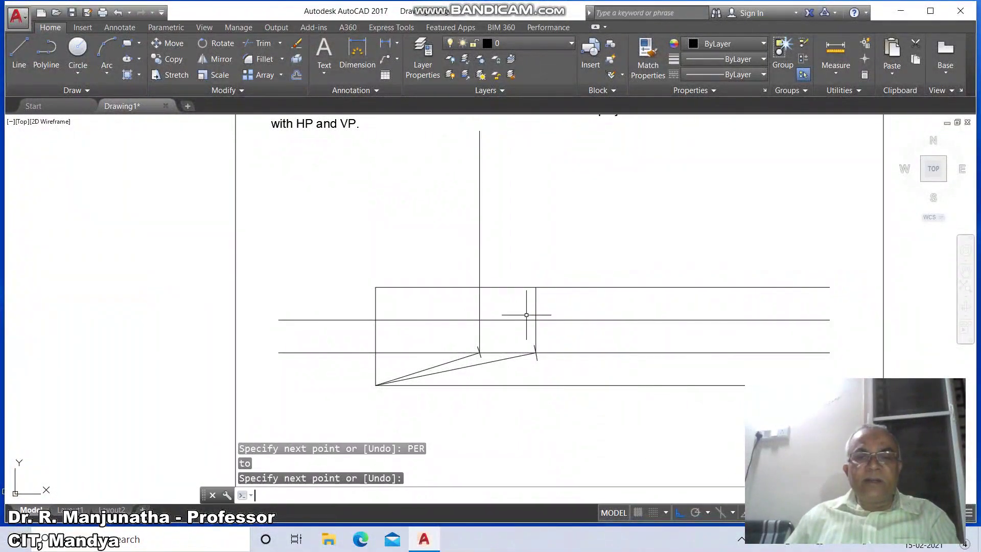
Step: Fillet the uppermost horizontal line and the new projector with zero radius to form a sharp corner
type("F")
key("Return")
left_click(523, 288)
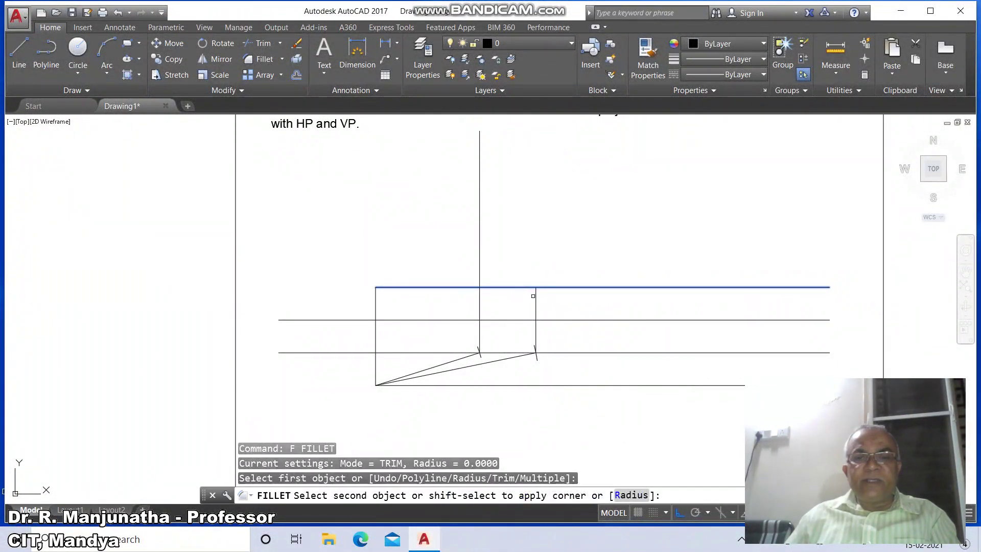
left_click(534, 296)
Step: Draw a circle centred on the rectangle's upper-left corner, passing through its upper-right corner
type("C")
key("Return")
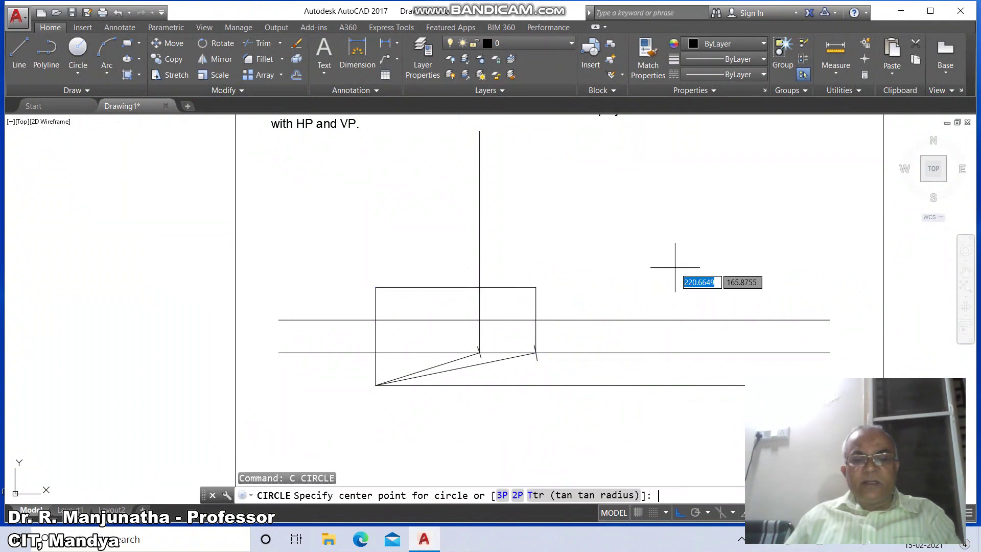
type("INT")
key("Return")
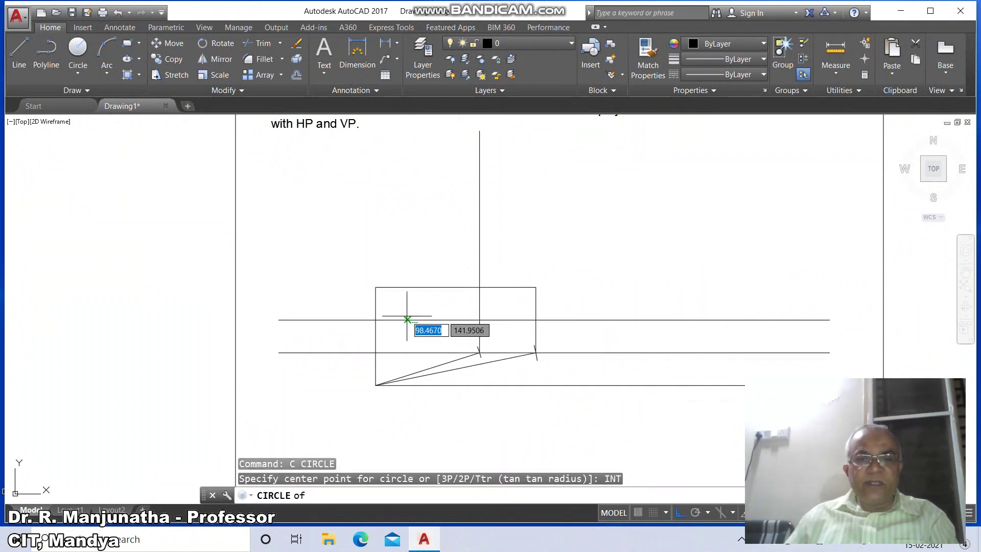
left_click(375, 287)
type("INT")
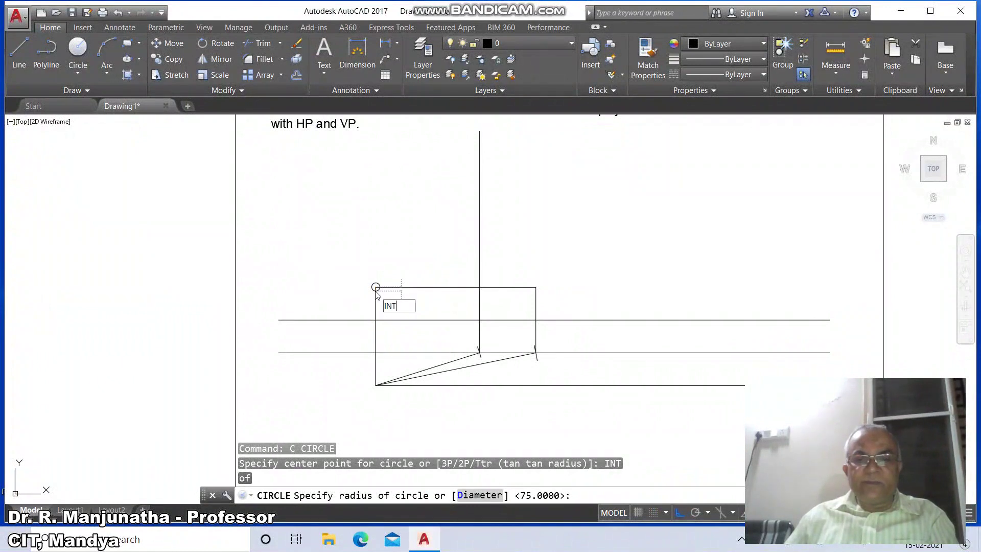
key("Return")
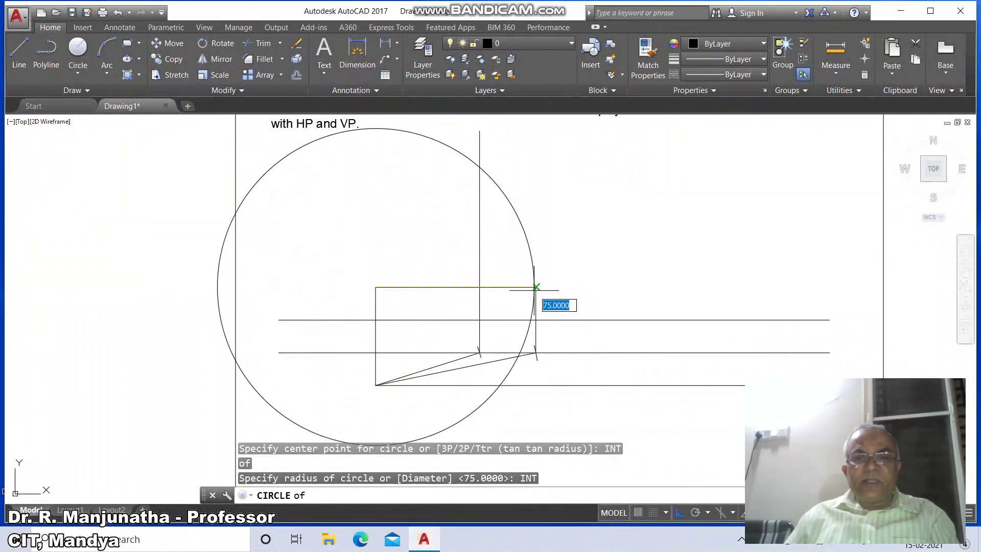
left_click(535, 287)
Step: Draw a line from the upper-left corner to the circle's crossing with the tall projector, continuing horizontally leftward past the corner
type("L")
key("Return")
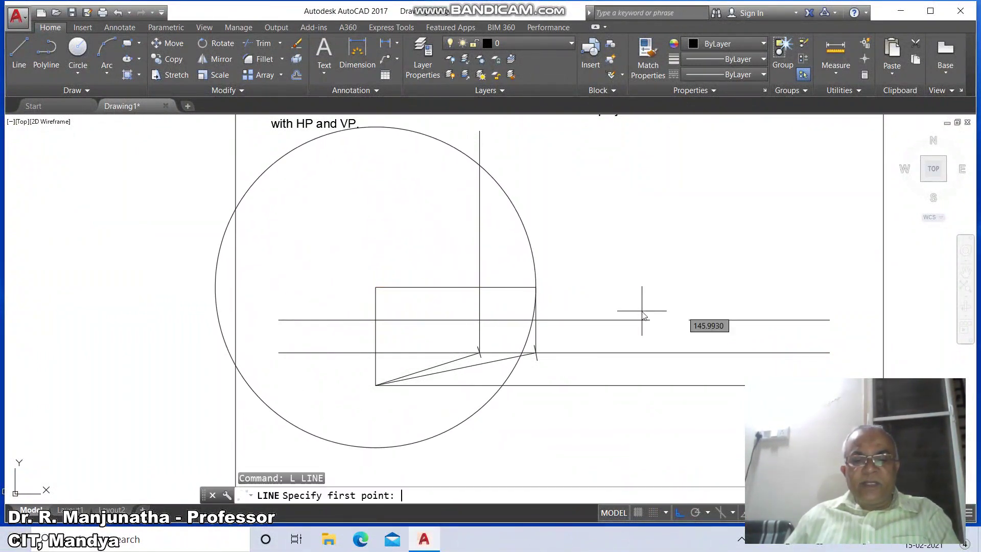
type("INT")
key("Return")
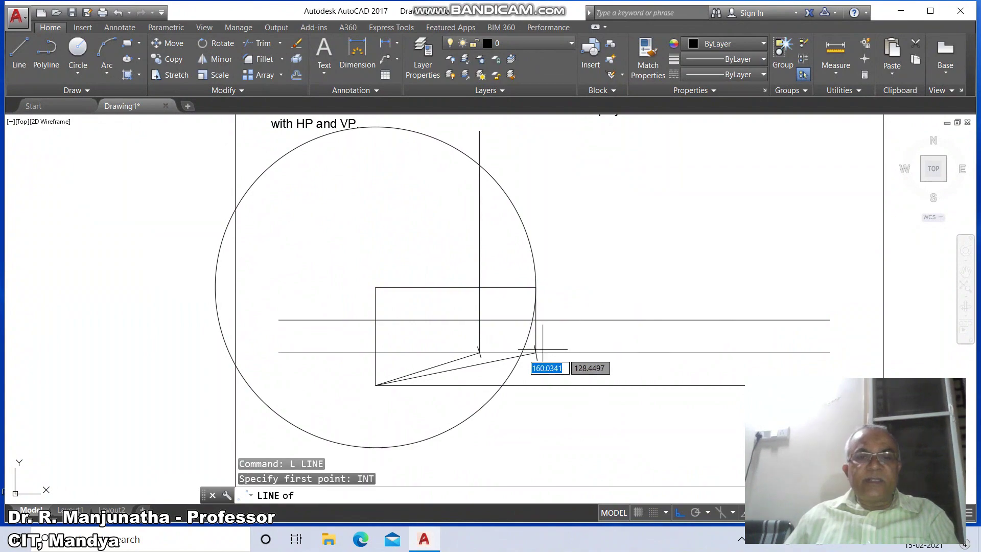
left_click(377, 288)
type("INT")
key("Return")
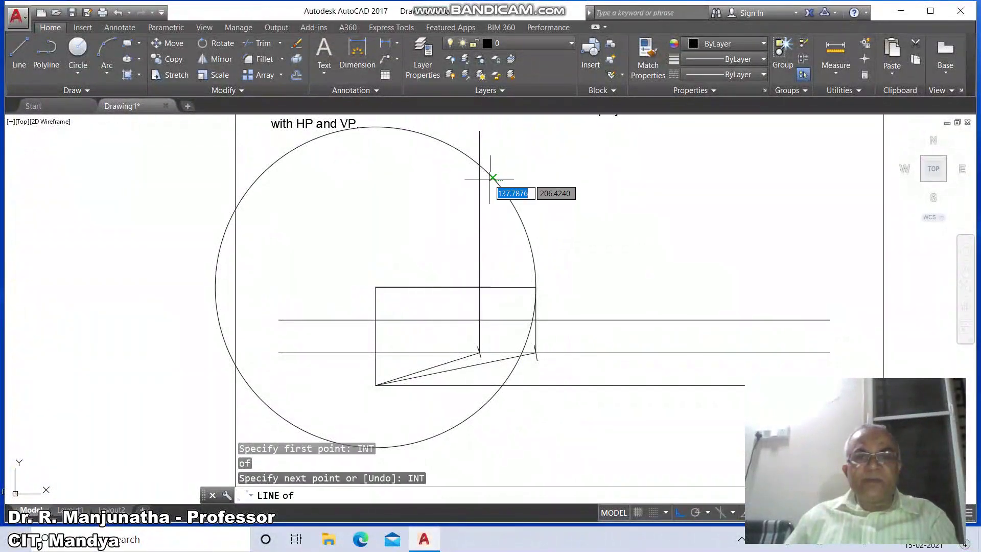
left_click(479, 165)
left_click(346, 165)
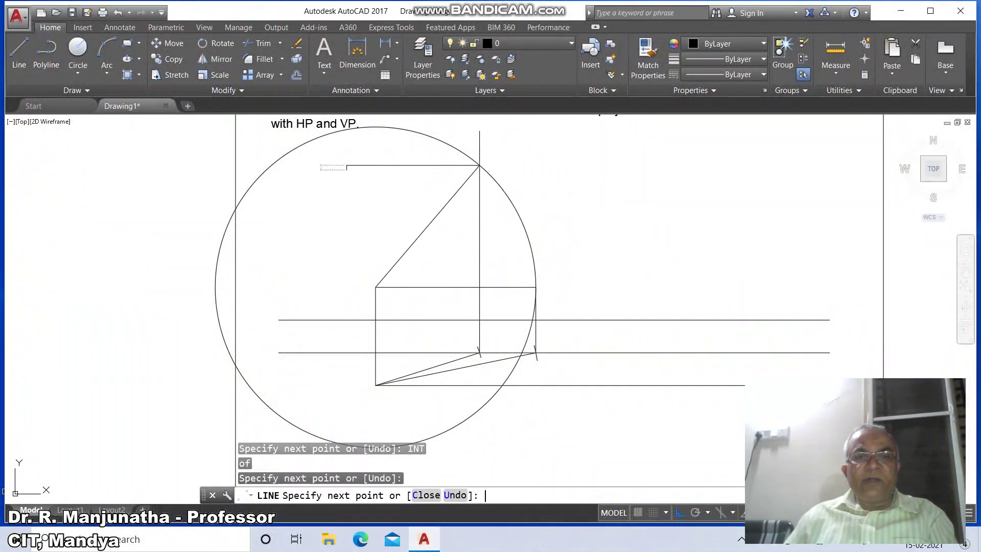
Step: Extend the new upper horizontal locus line to the right-hand border line
type("EX")
key("Return")
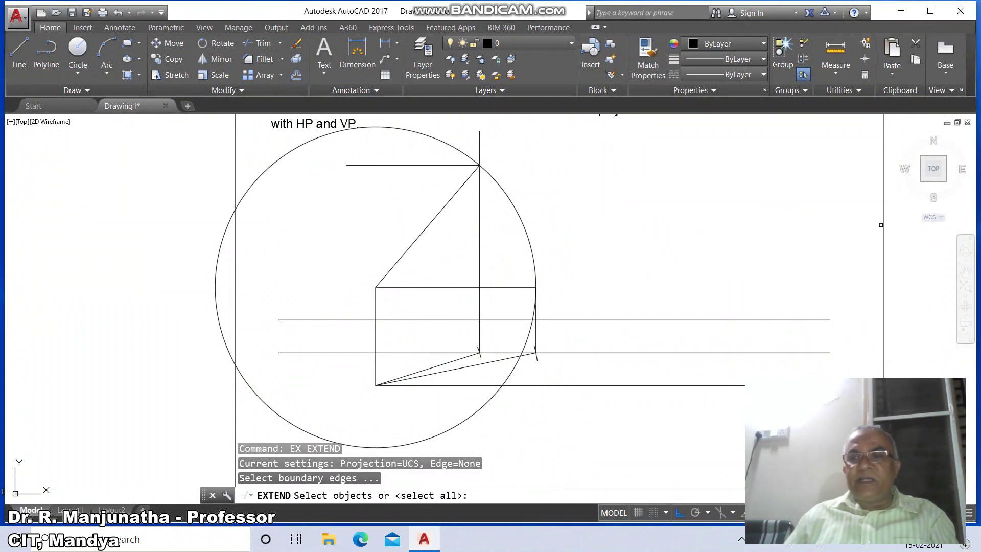
left_click(882, 225)
key("Return")
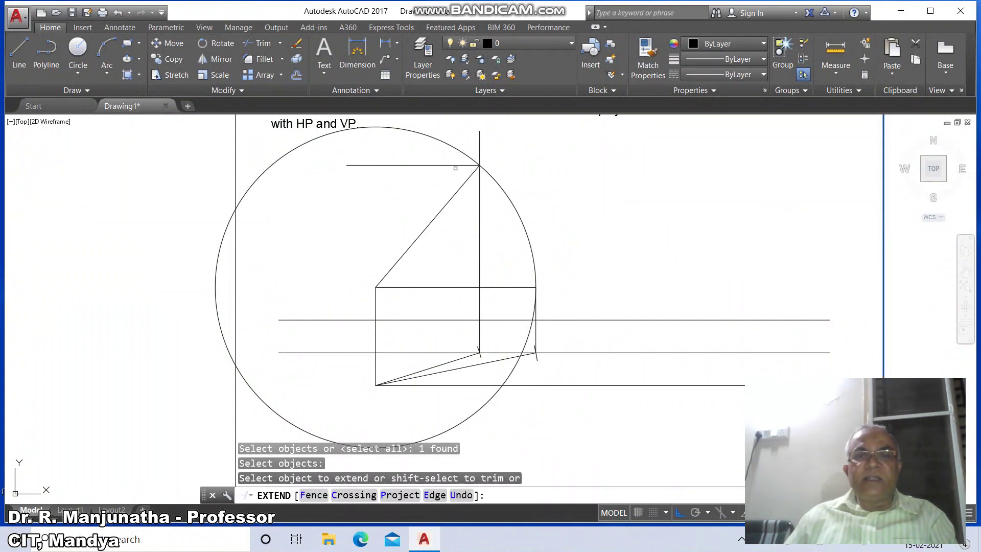
left_click(455, 166)
key("Return")
Step: Trim off the part of the tall projector above the upper locus line
type("TR")
key("Return")
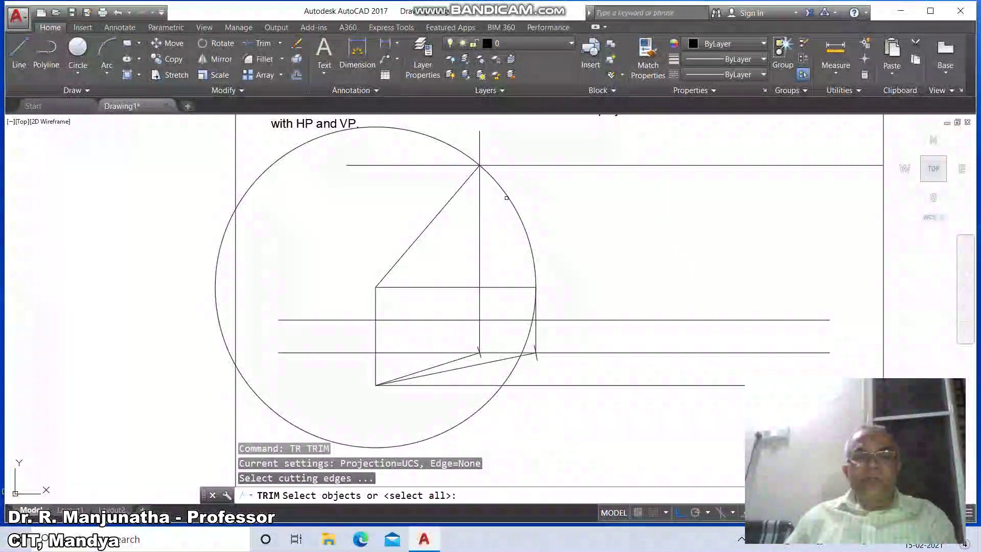
left_click(508, 166)
key("Return")
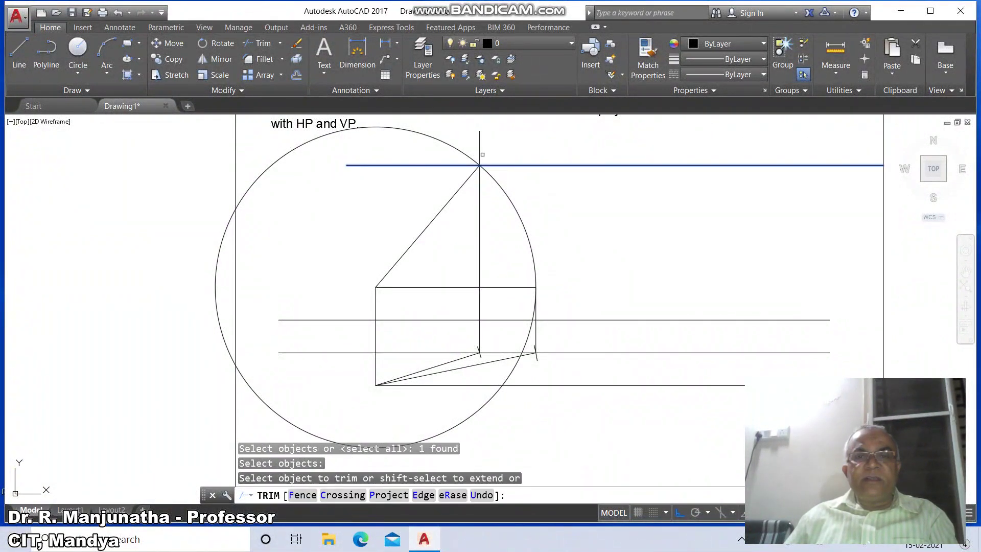
left_click(480, 151)
key("Return")
Step: Trim the circle to the arc between the inclined front-view line and the horizontal line through its lower end
key("Return")
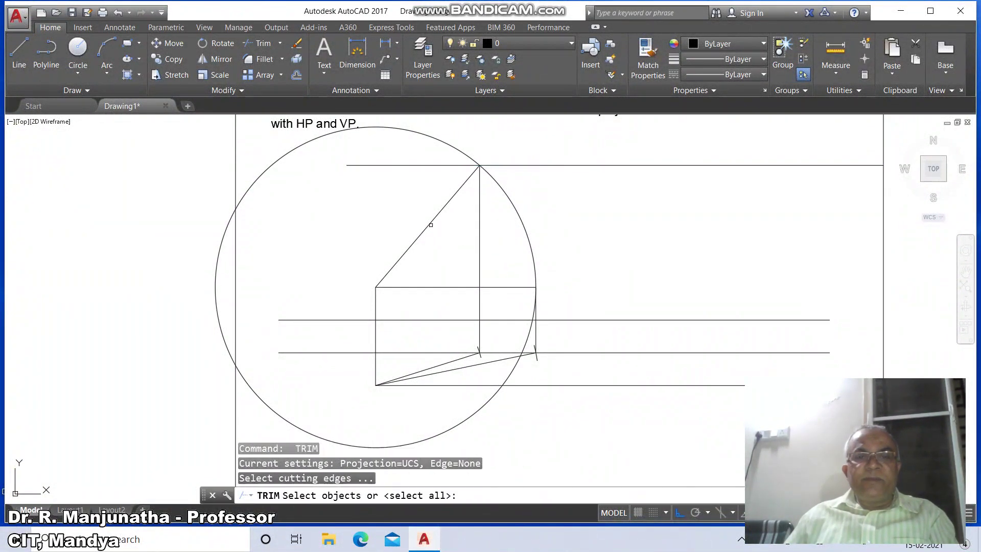
left_click(430, 223)
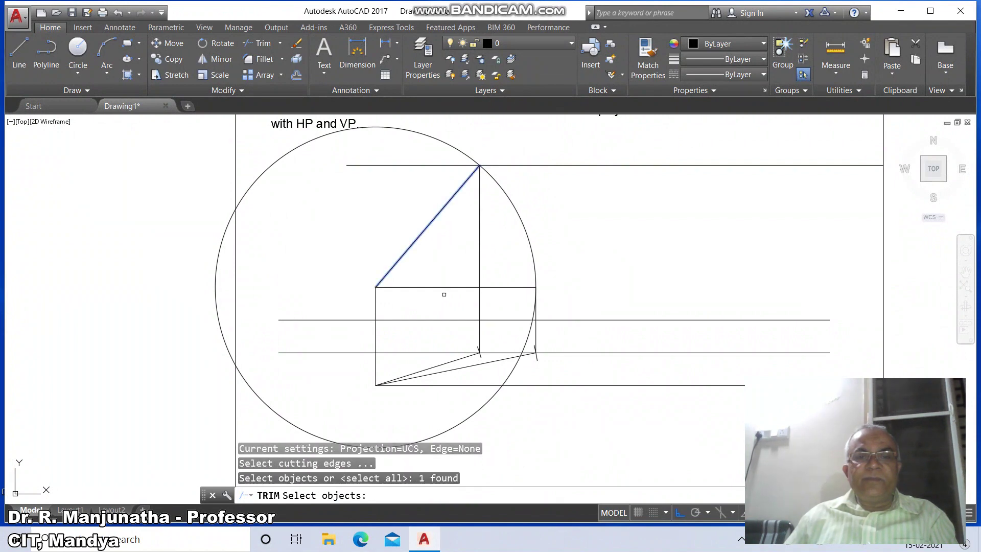
left_click(442, 287)
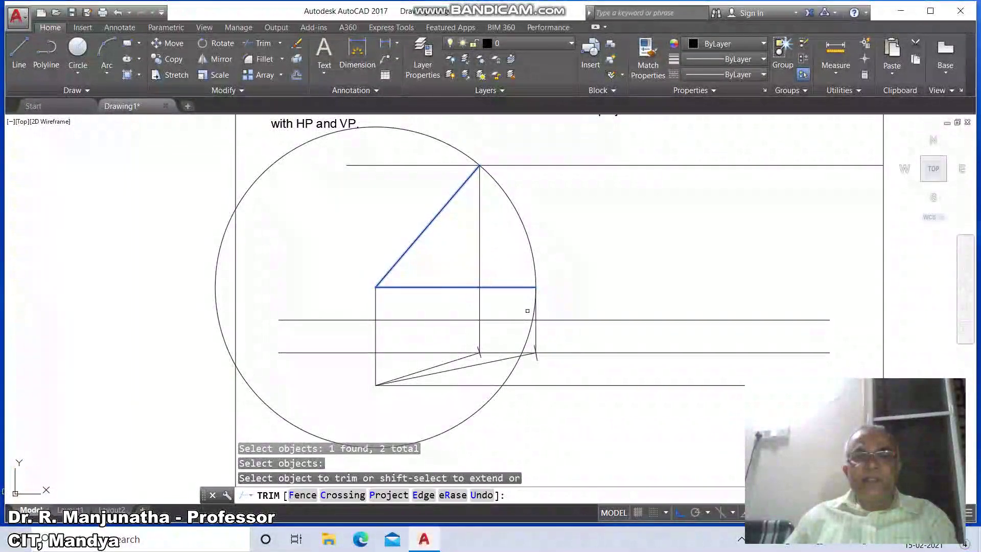
left_click(533, 311)
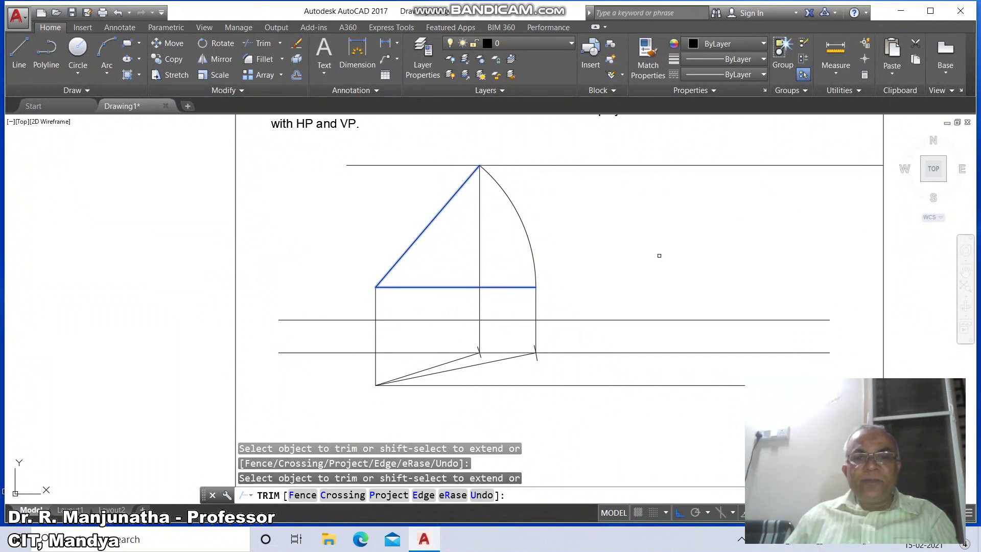
key("Return")
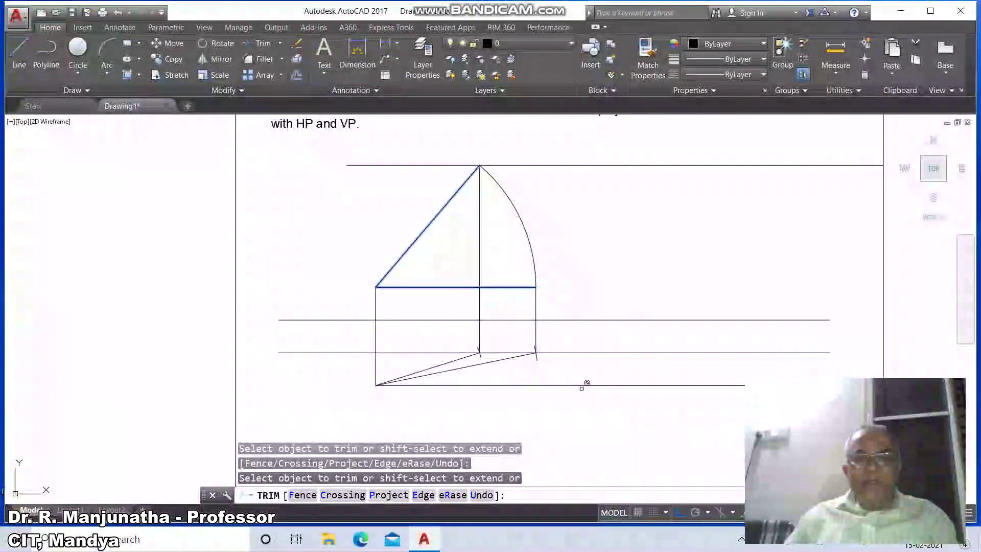
Step: Fillet the short 50 mm radius arc and the lowest horizontal line with zero radius so they meet at a corner
type("F")
key("Return")
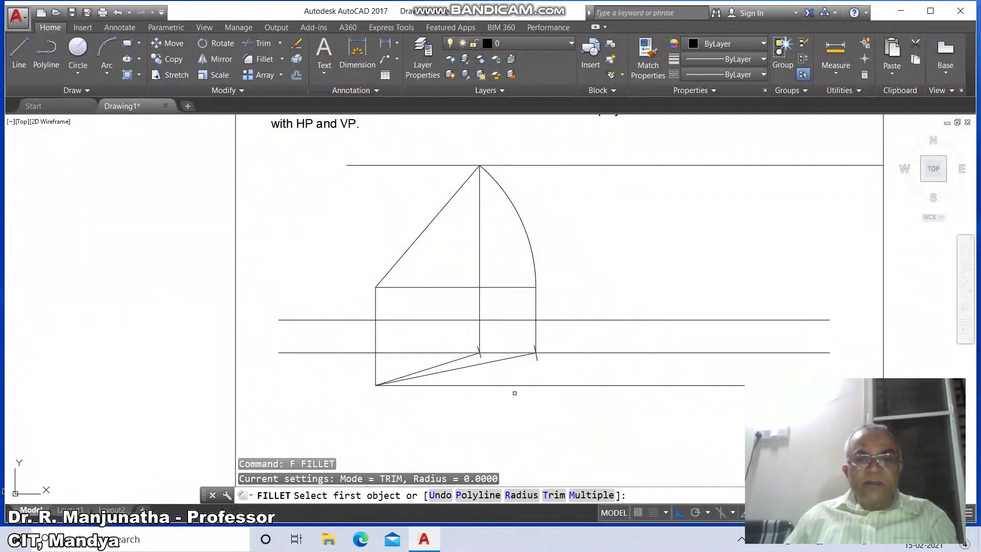
left_click(481, 356)
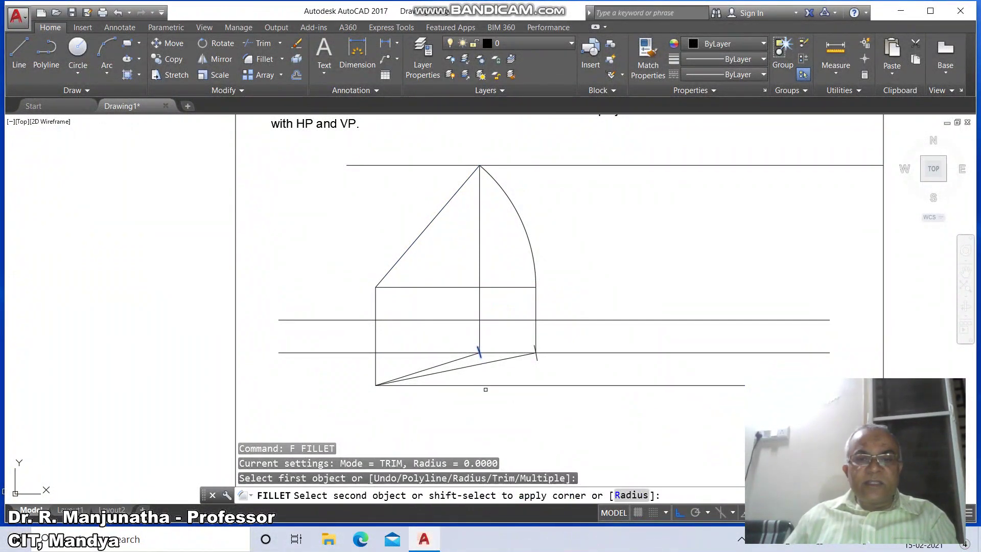
left_click(464, 384)
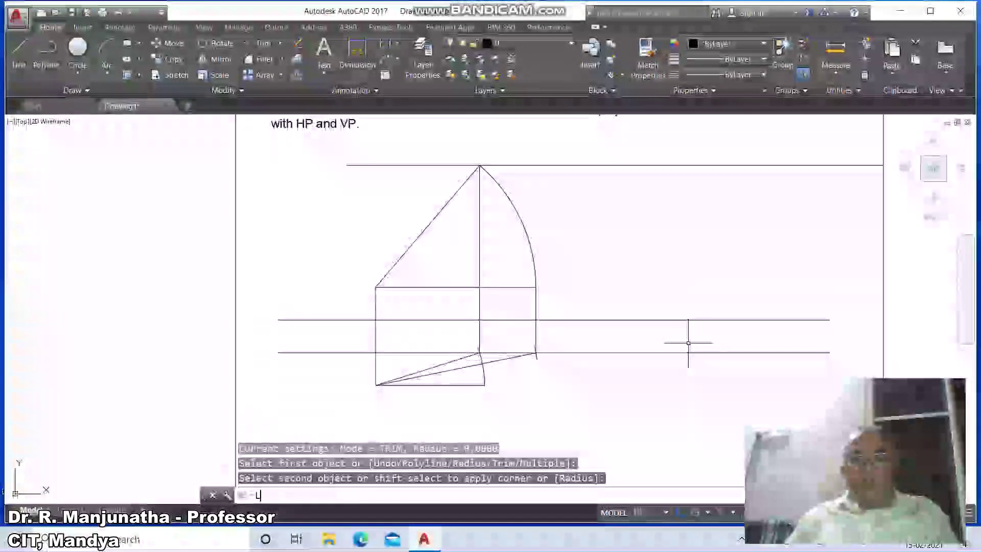
Step: Draw a projector from the 50 mm arc's lower corner perpendicular to the upper locus line, then a line to the rectangle's upper-left corner
type("l")
key("Return")
type("int")
key("Return")
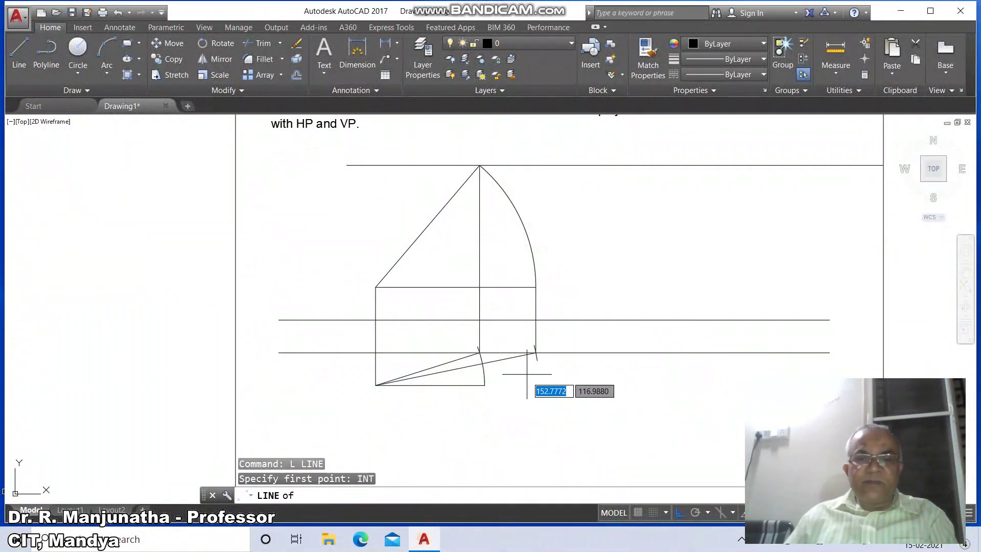
left_click(485, 385)
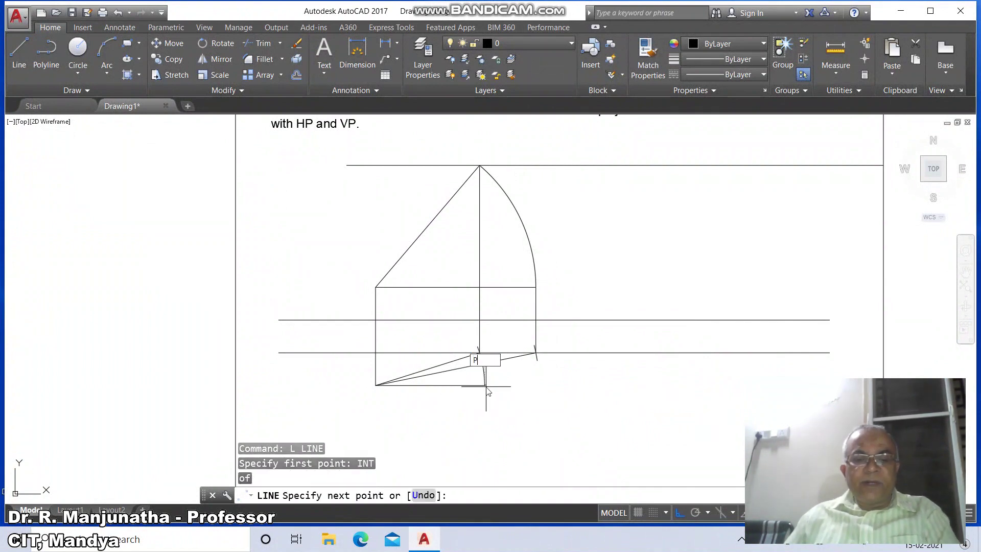
type("per")
key("Return")
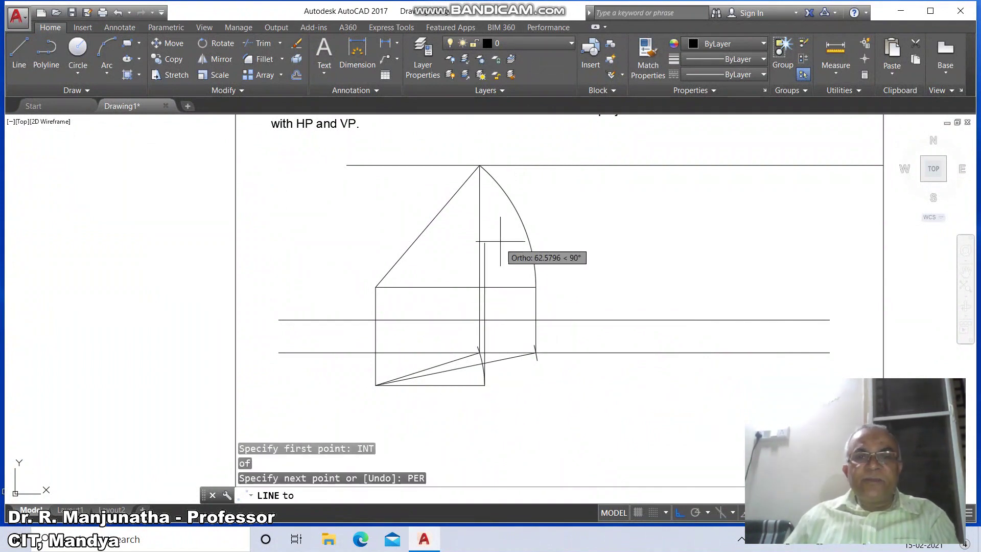
left_click(500, 165)
type("int")
key("Return")
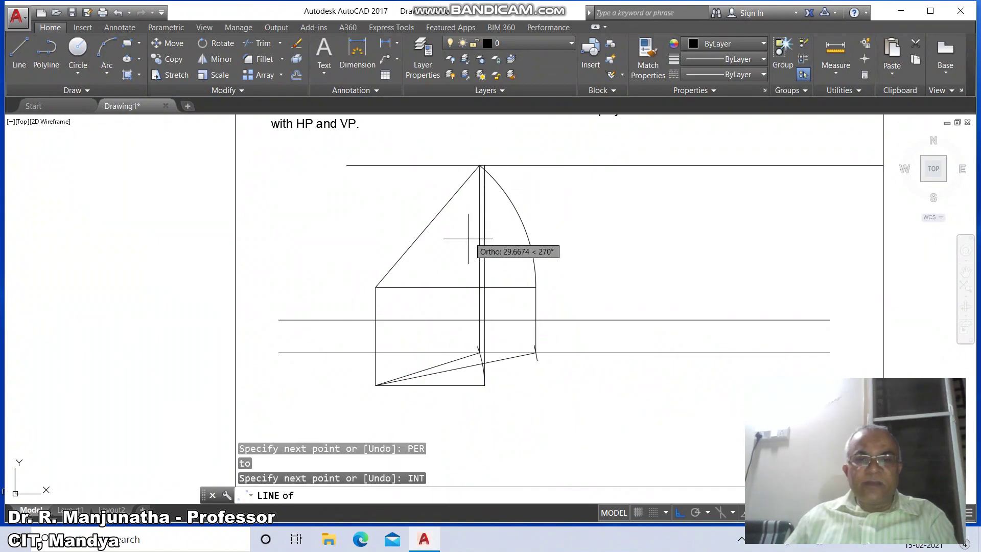
left_click(376, 287)
key("Return")
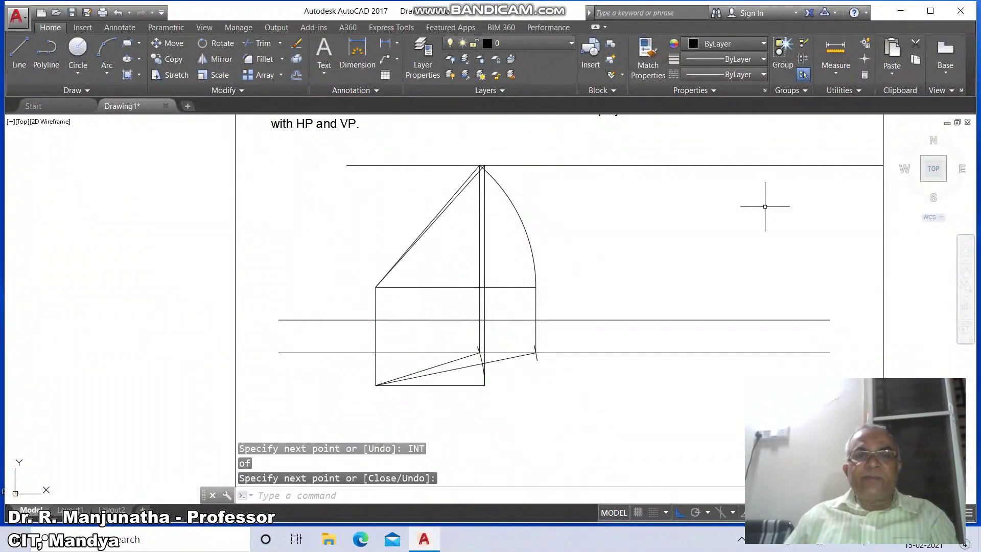
Step: Break off the excess left ends of the reference line and the locus line below it
type("br")
key("Return")
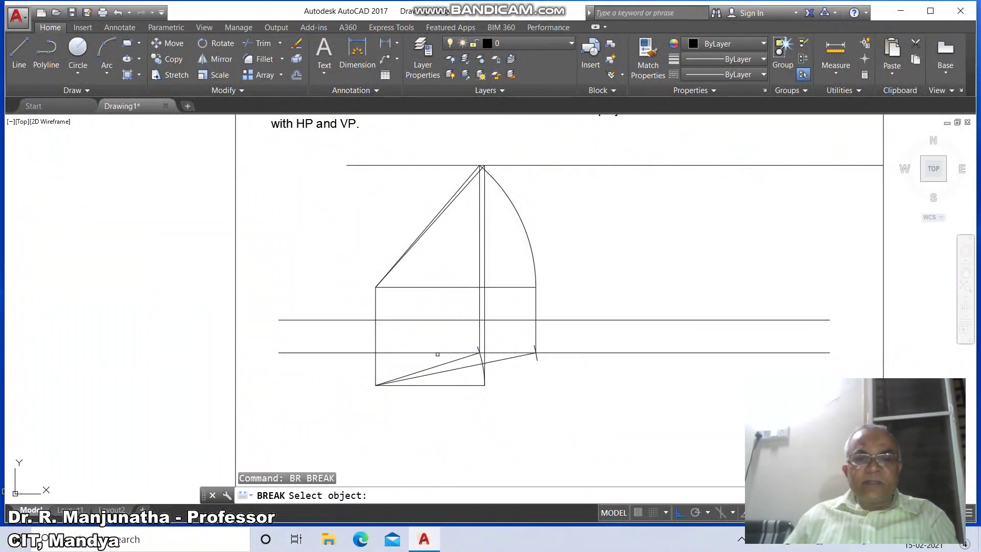
left_click(434, 352)
left_click(258, 350)
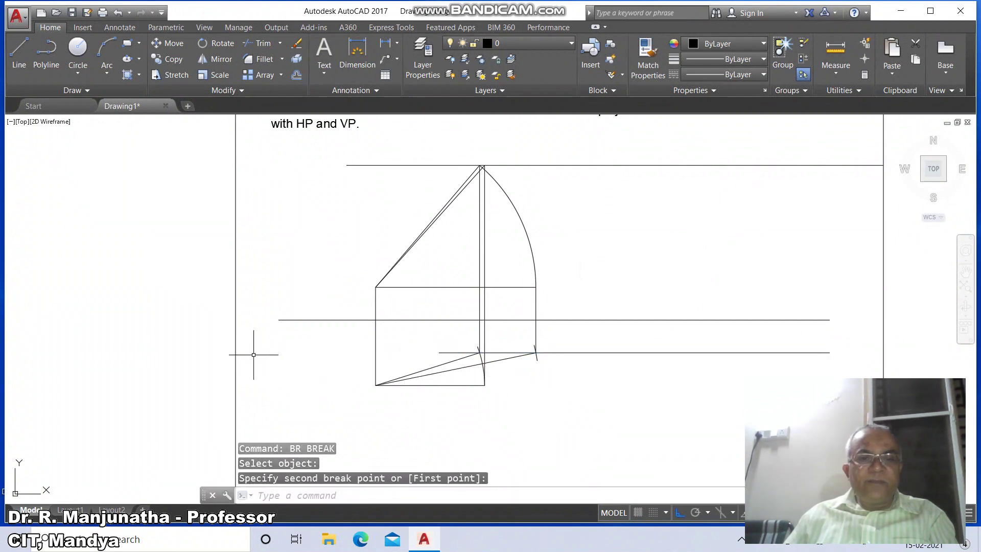
key("Return")
left_click(316, 319)
left_click(199, 332)
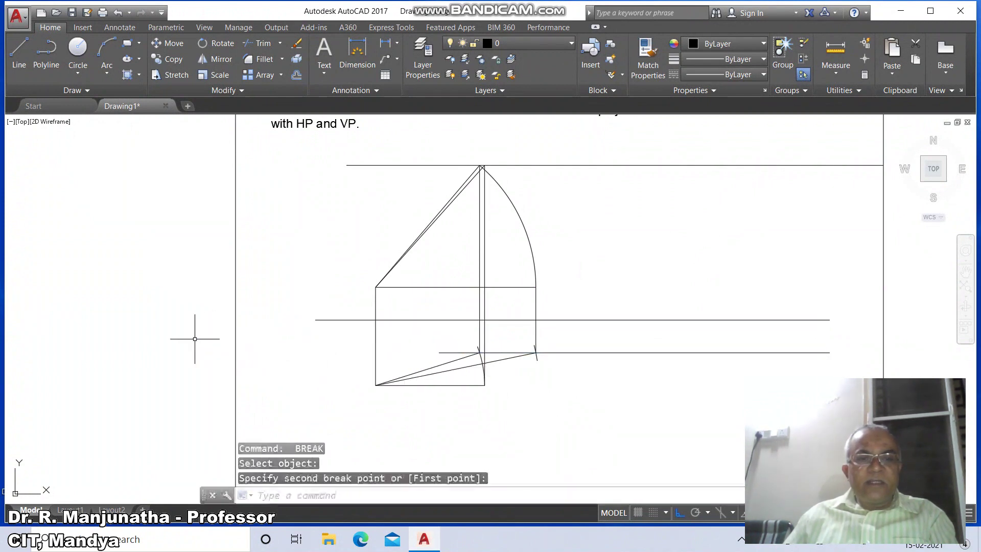
Step: Break off the excess right ends of the lower locus line and the reference line, just beyond the construction
key("Return")
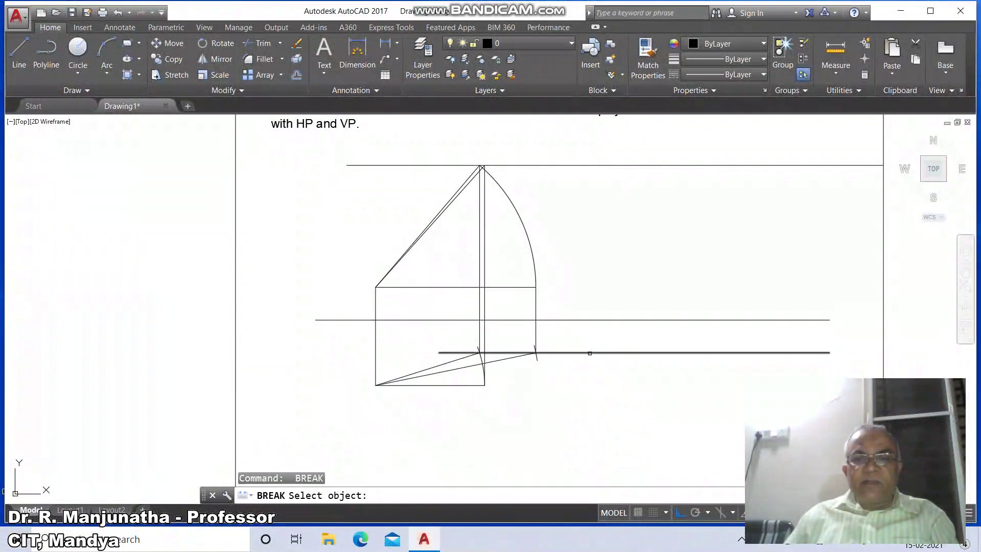
left_click(612, 353)
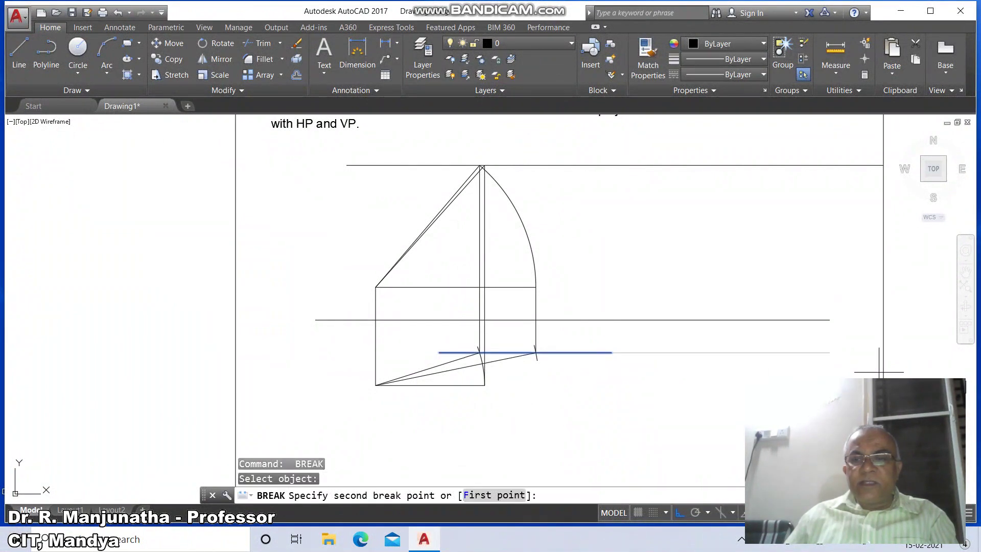
left_click(858, 360)
key("Return")
left_click(599, 321)
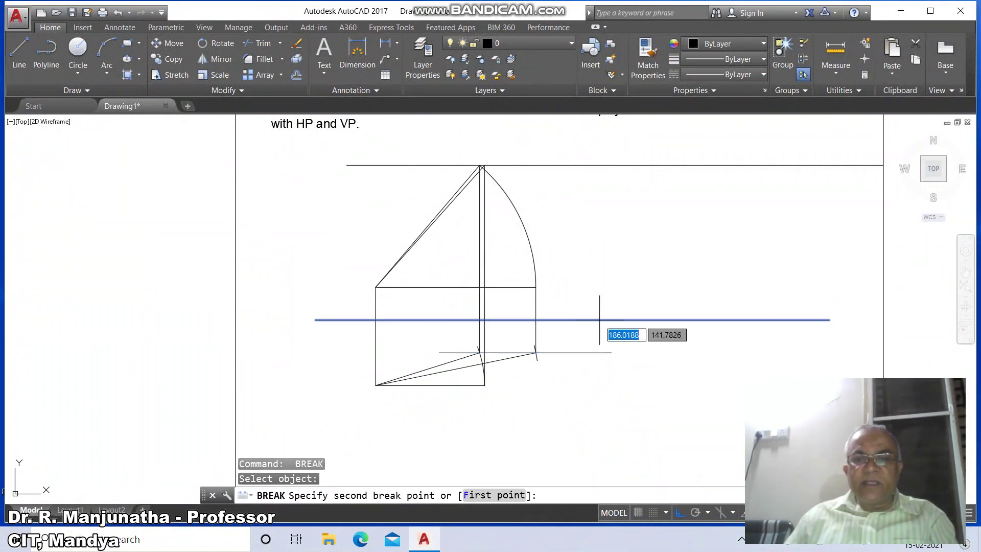
left_click(843, 355)
Step: Break off the excess left and right ends of the upper locus line
key("Return")
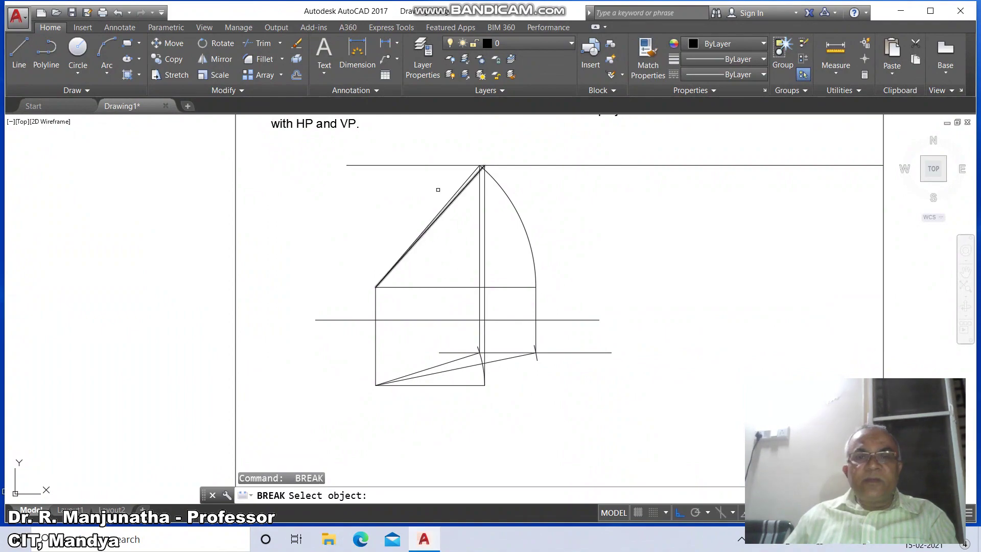
left_click(433, 165)
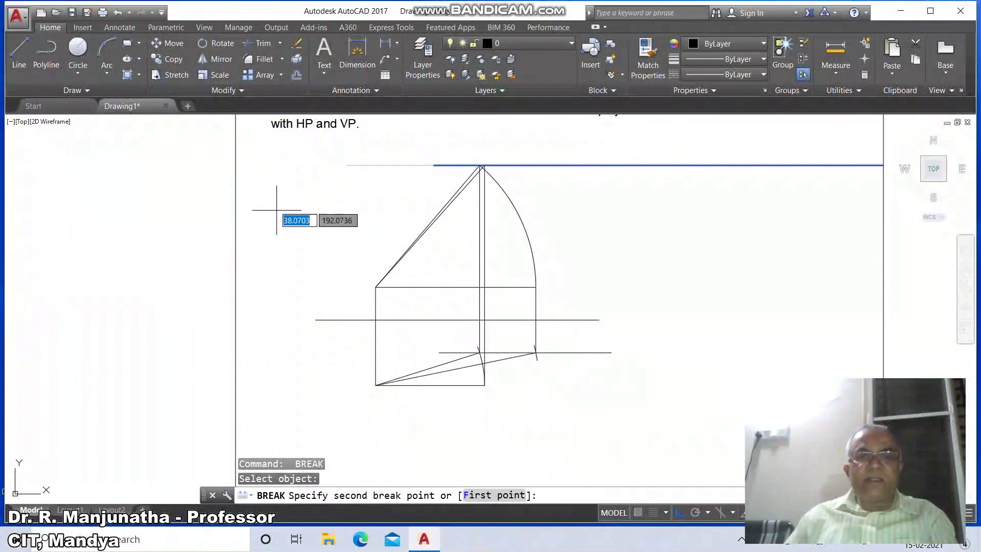
left_click(256, 193)
key("Return")
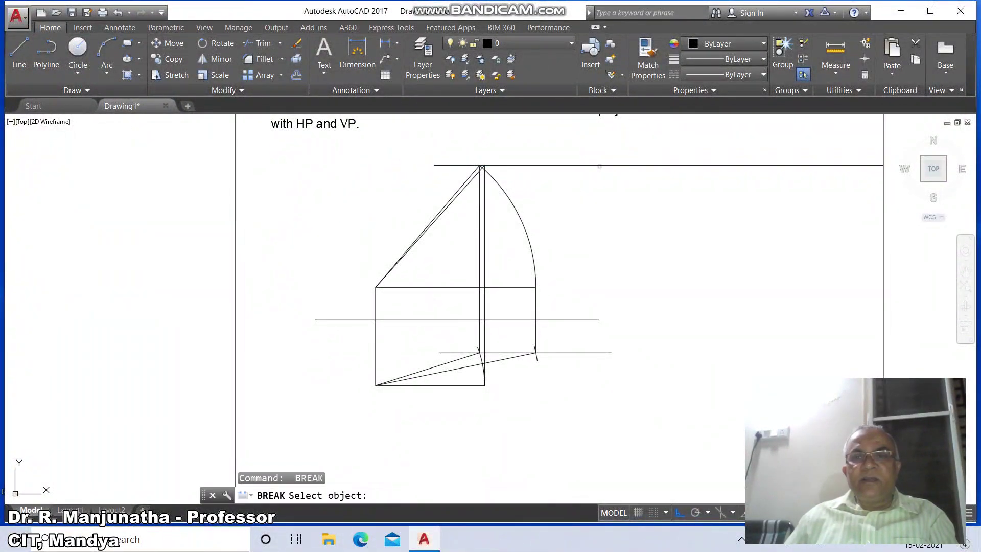
left_click(599, 166)
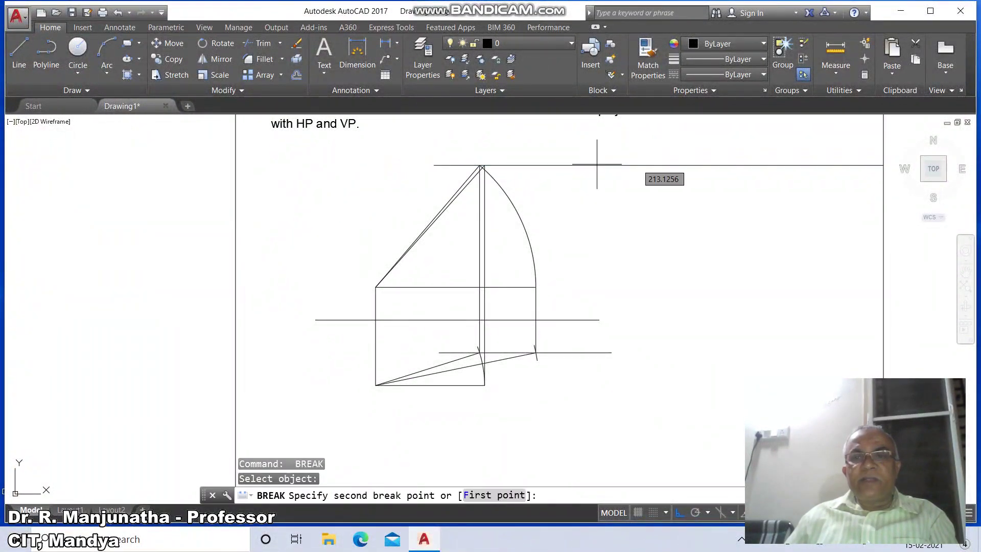
left_click(892, 257)
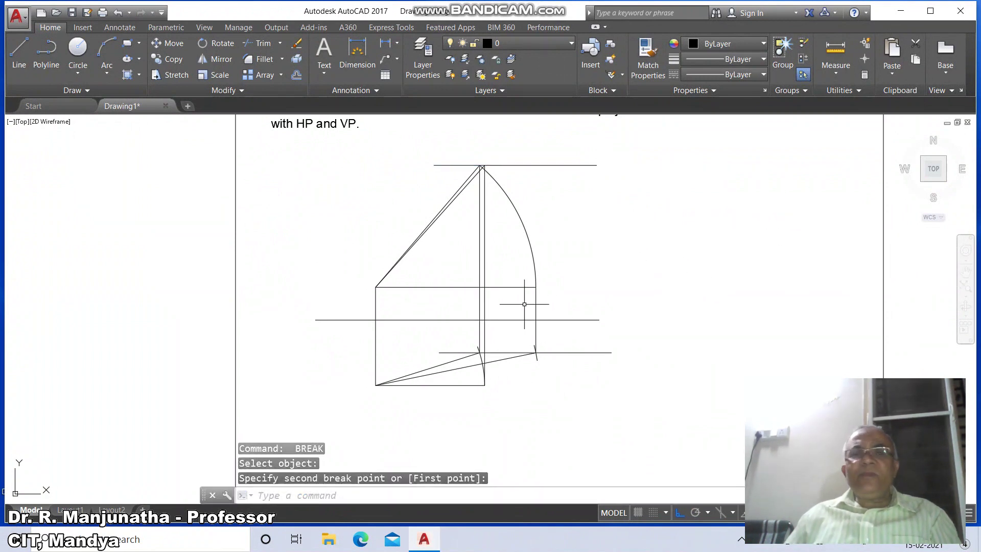
Step: Assign the horizontal reference line between the two views to the XY layer
left_click(438, 320)
type("CH")
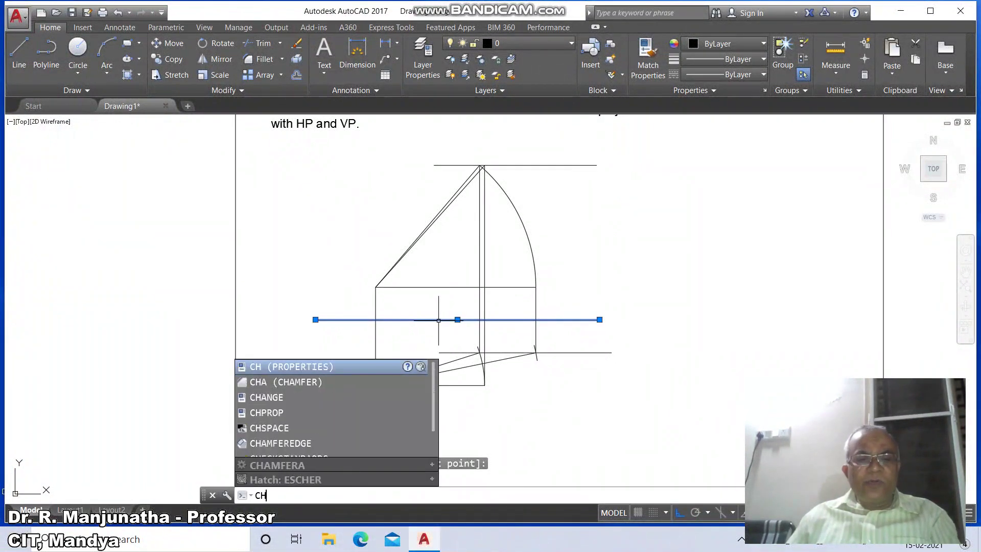
key("Return")
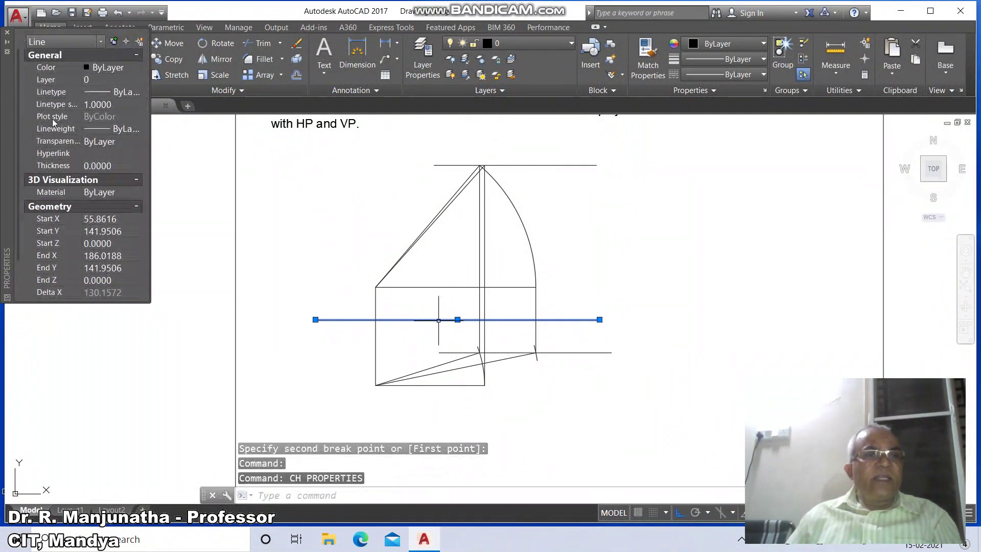
left_click(52, 81)
left_click(138, 79)
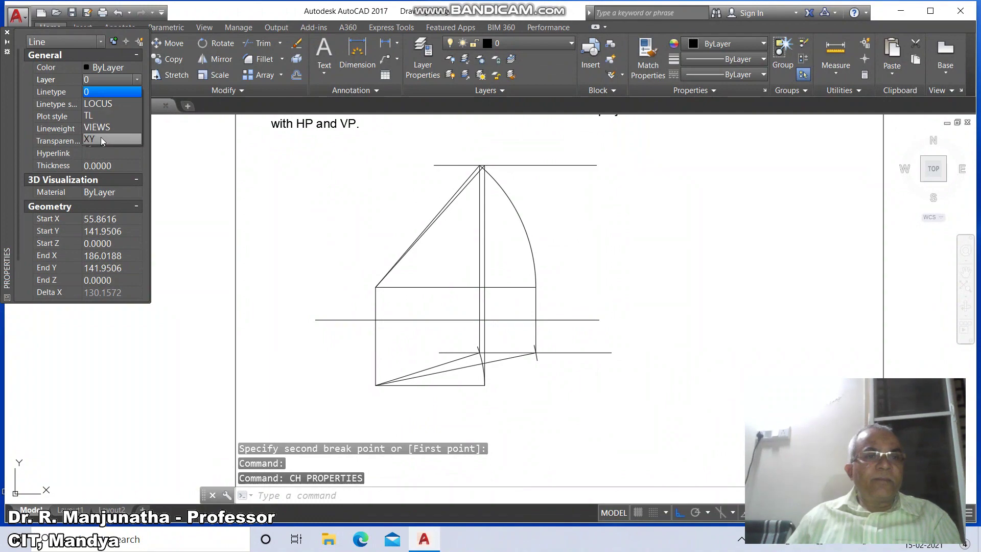
left_click(100, 137)
key("Escape")
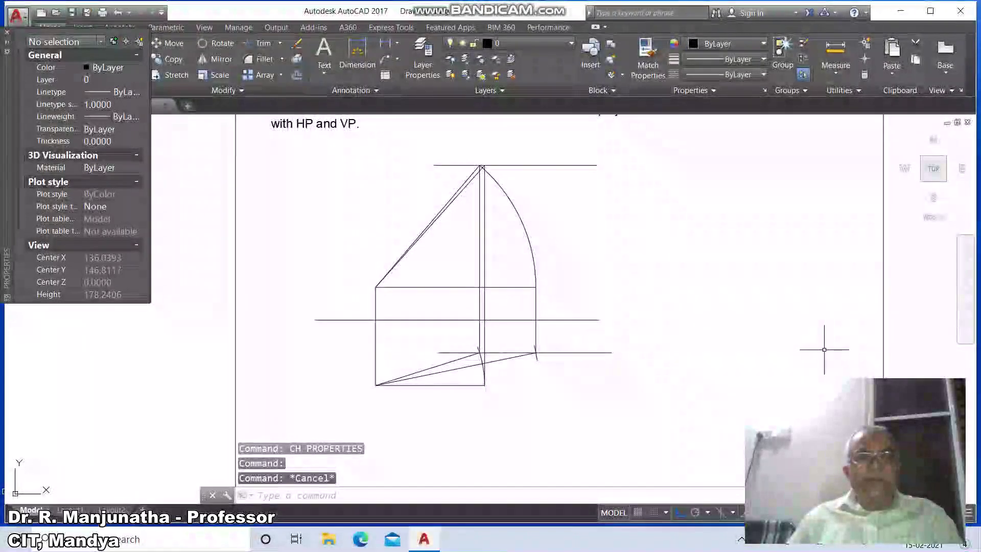
Step: Assign the upper and lower locus lines to the LOCUS layer and set their linetype scale to 10
left_click(561, 350)
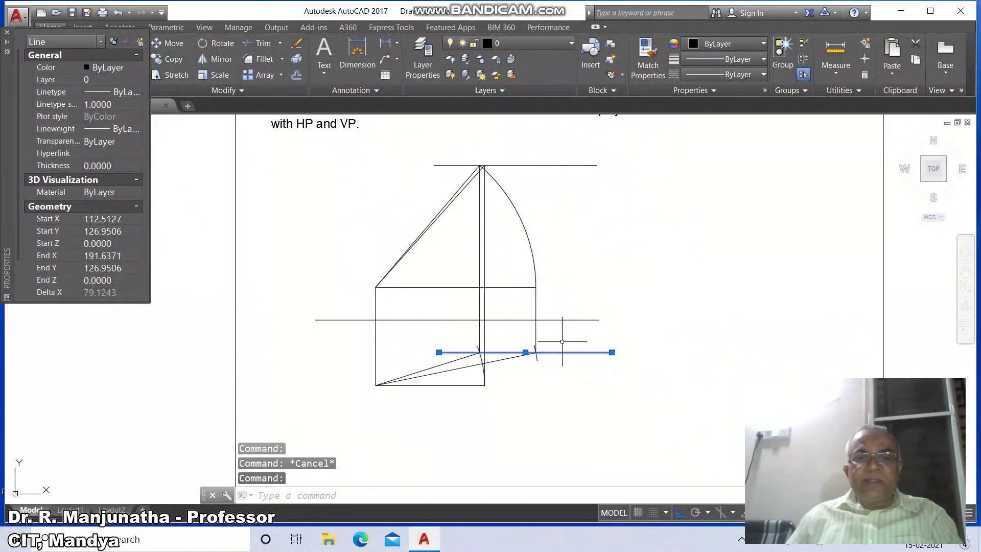
left_click(557, 161)
left_click(522, 181)
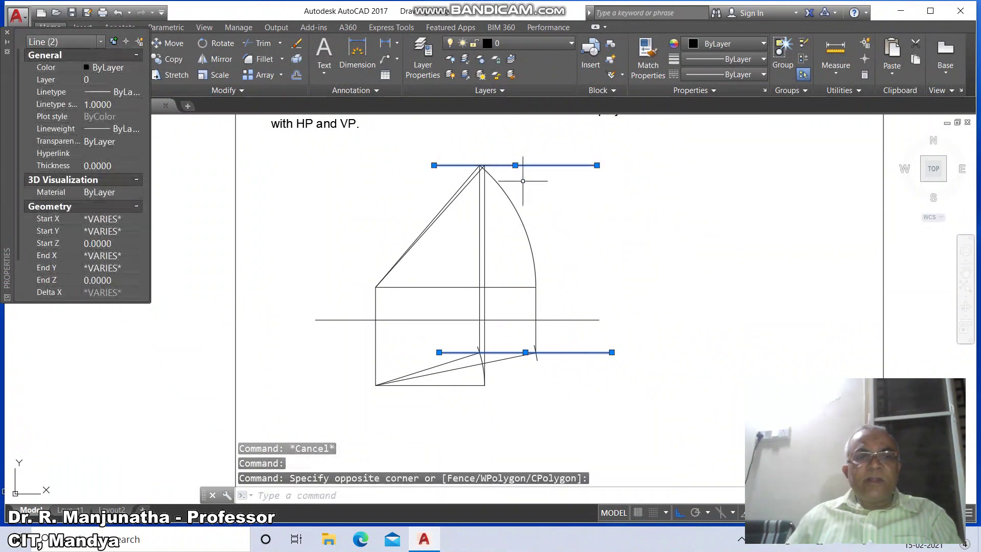
left_click(65, 83)
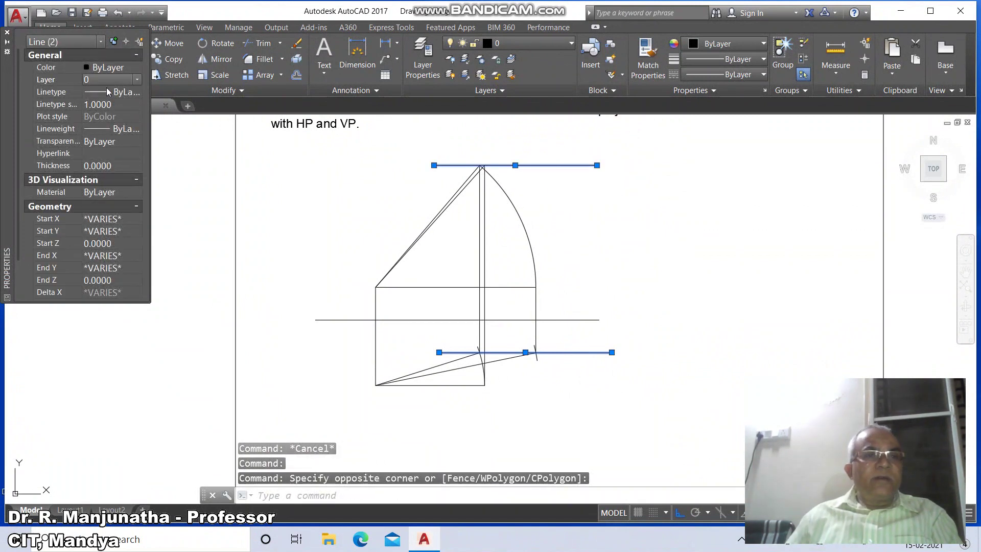
left_click(136, 81)
left_click(115, 102)
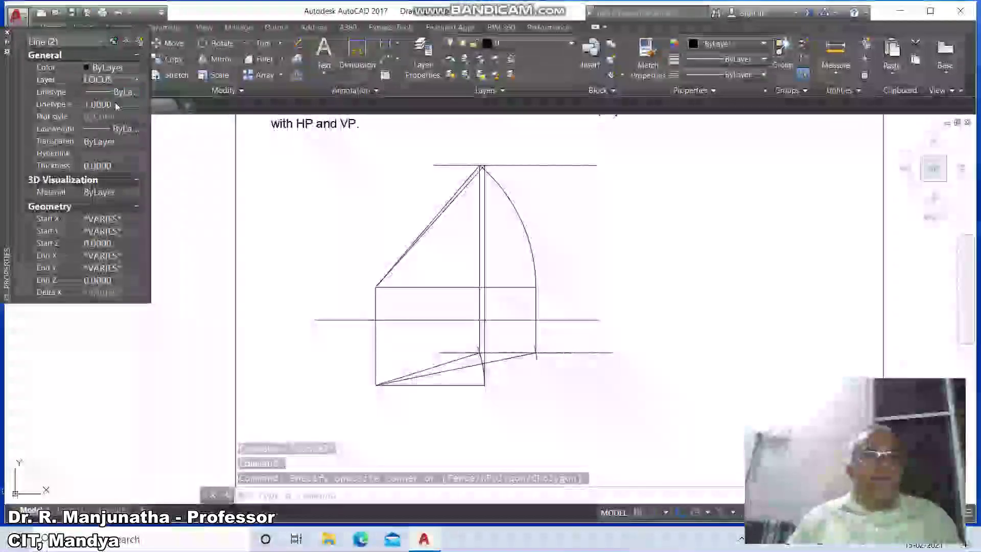
left_click(99, 106)
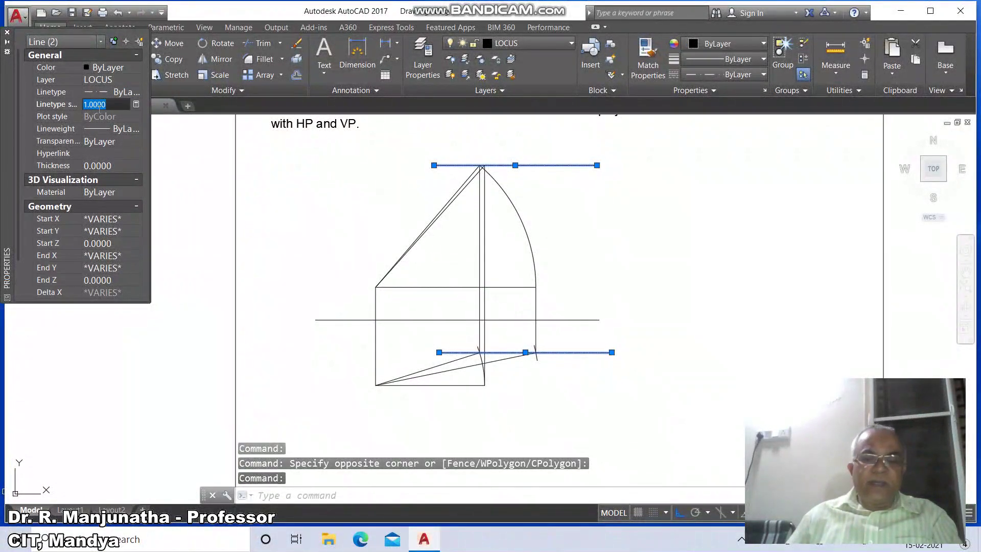
type("10")
key("Return")
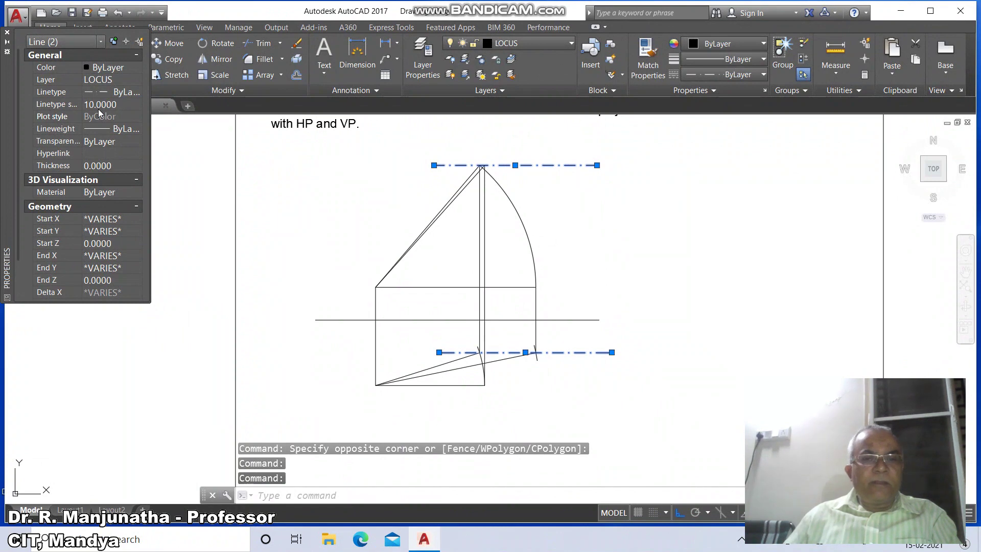
key("Escape")
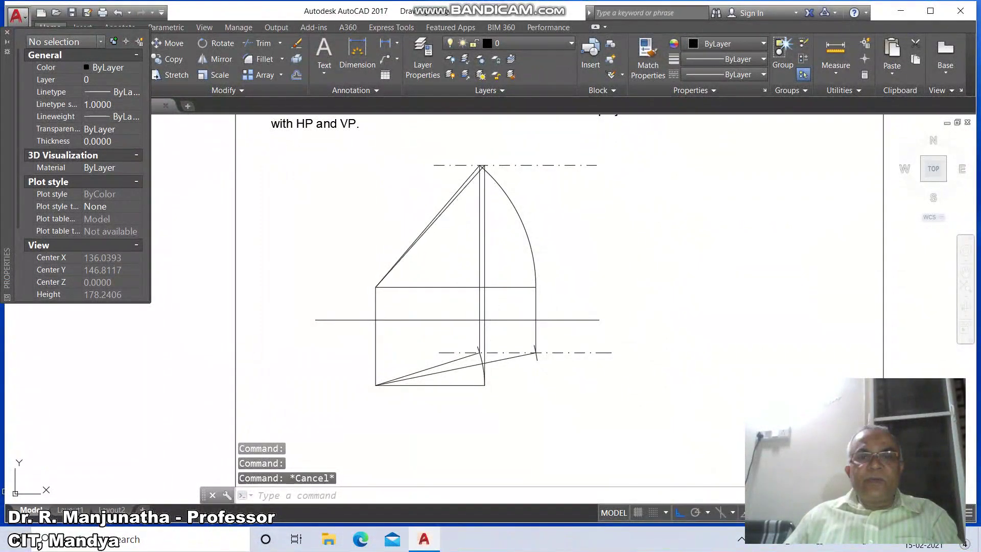
Step: Assign the two inclined true-length lines, one above and one below the reference line, to the TL layer
left_click(430, 226)
left_click(456, 367)
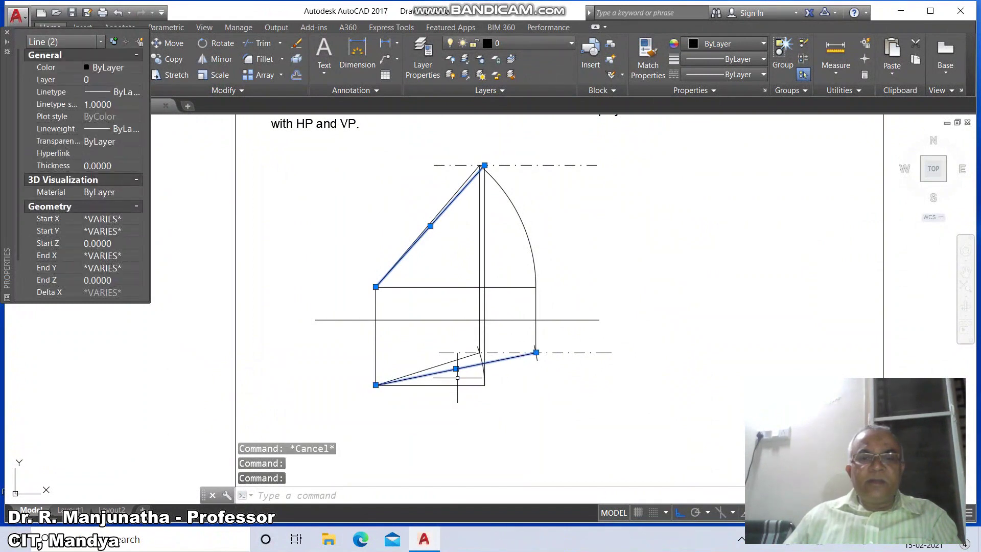
left_click(68, 81)
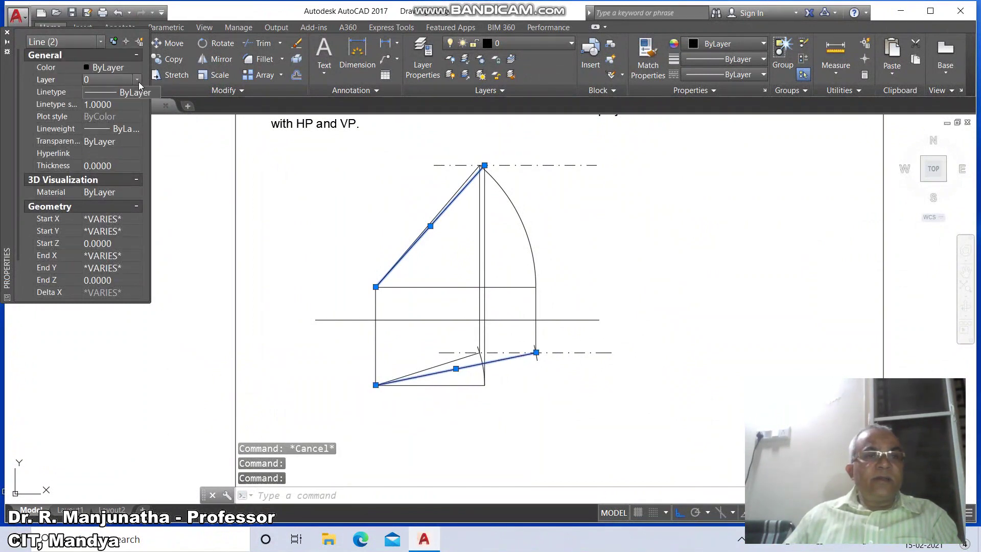
left_click(139, 82)
left_click(109, 112)
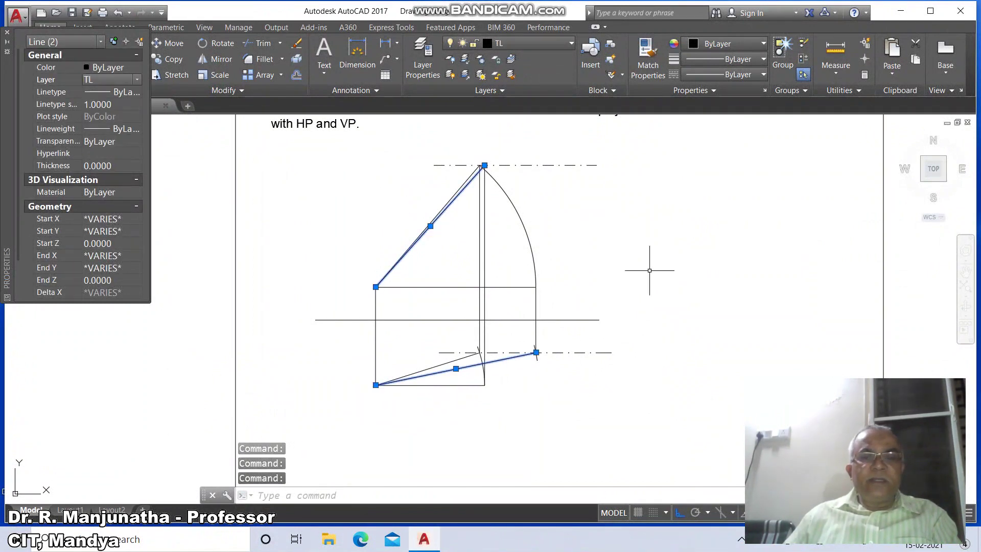
key("Escape")
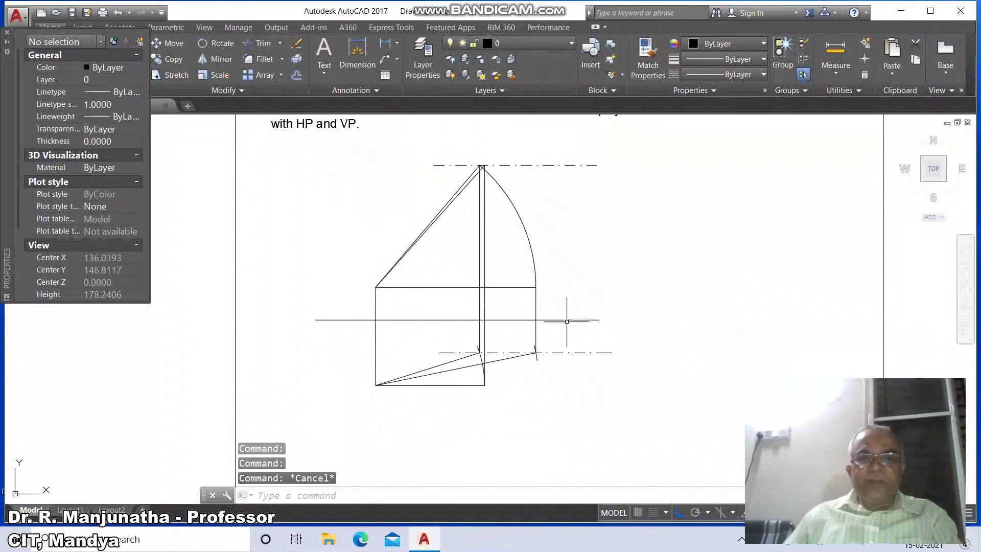
Step: Assign the inclined front-view and top-view lines of PQ to the VIEWS layer and turn on lineweight display
left_click(465, 182)
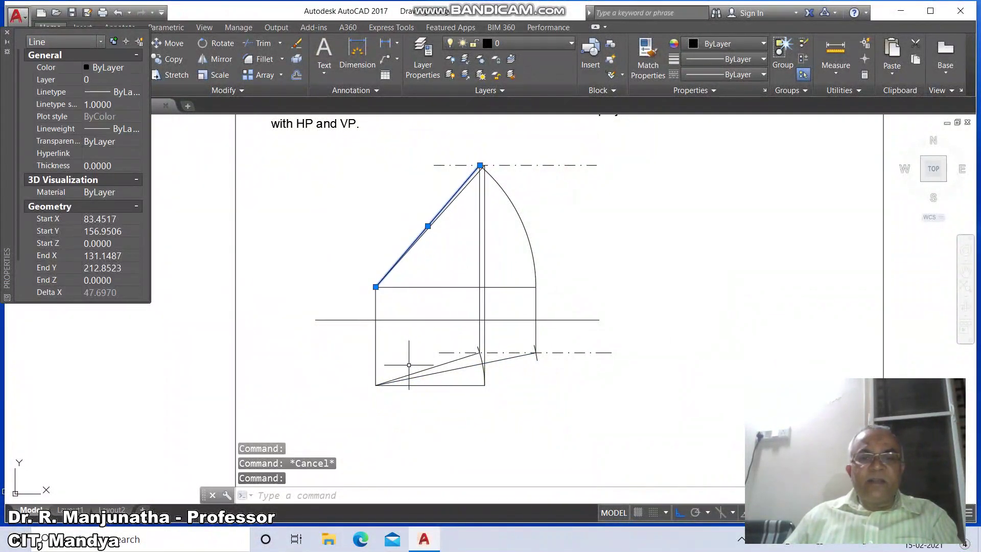
left_click(438, 364)
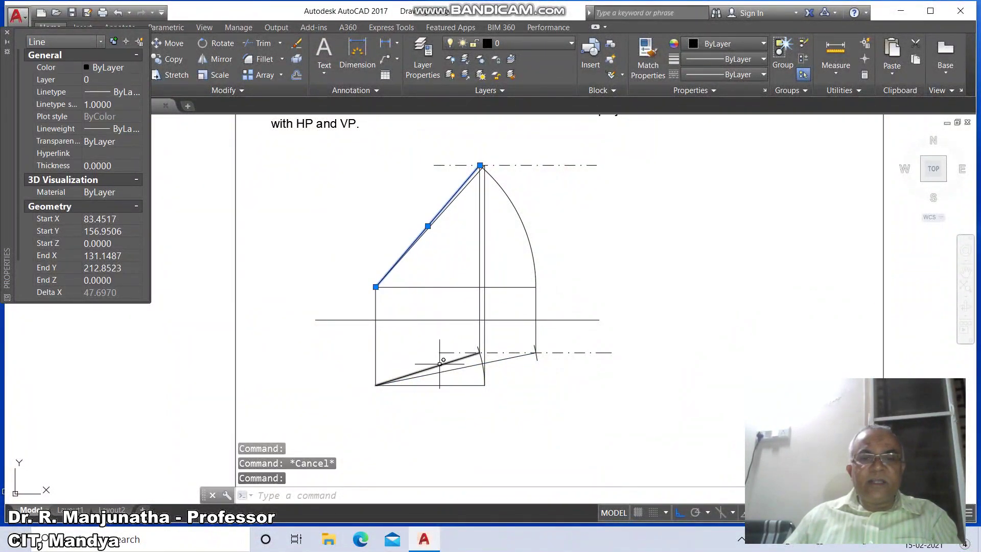
left_click(49, 81)
left_click(137, 80)
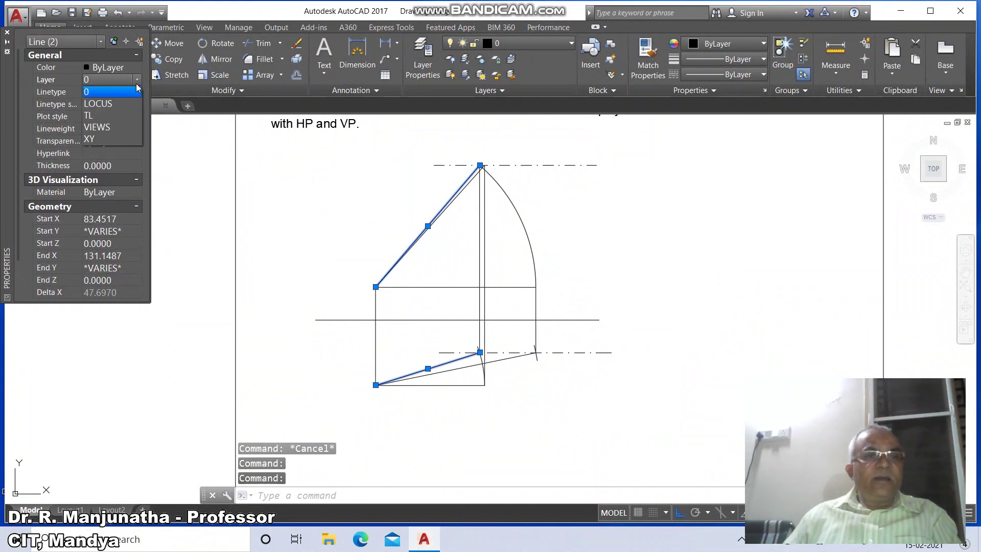
left_click(116, 125)
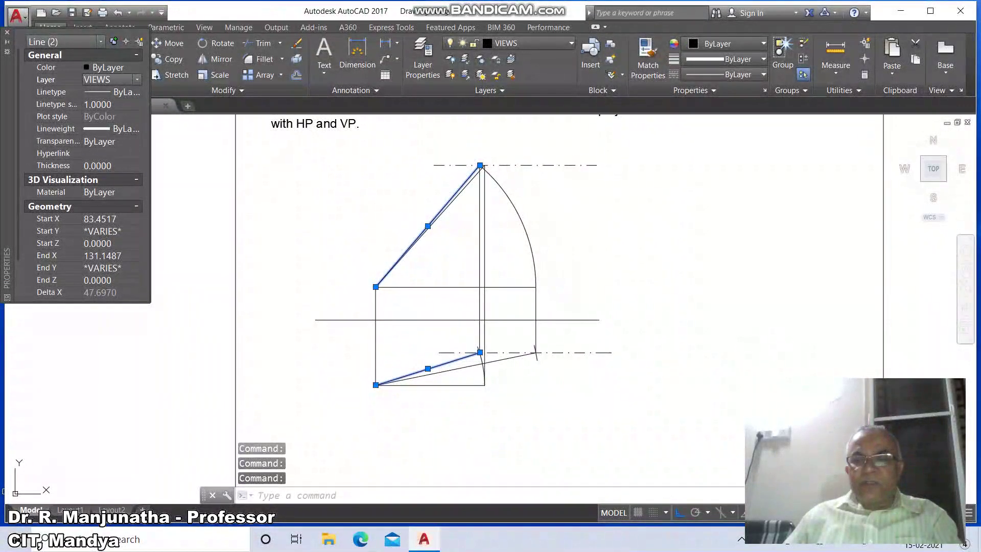
left_click(796, 512)
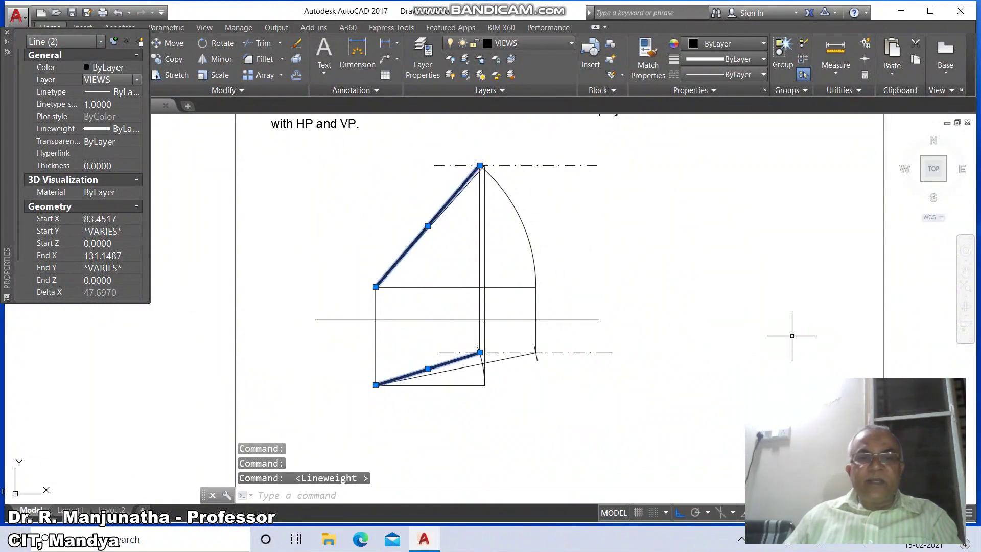
key("Escape")
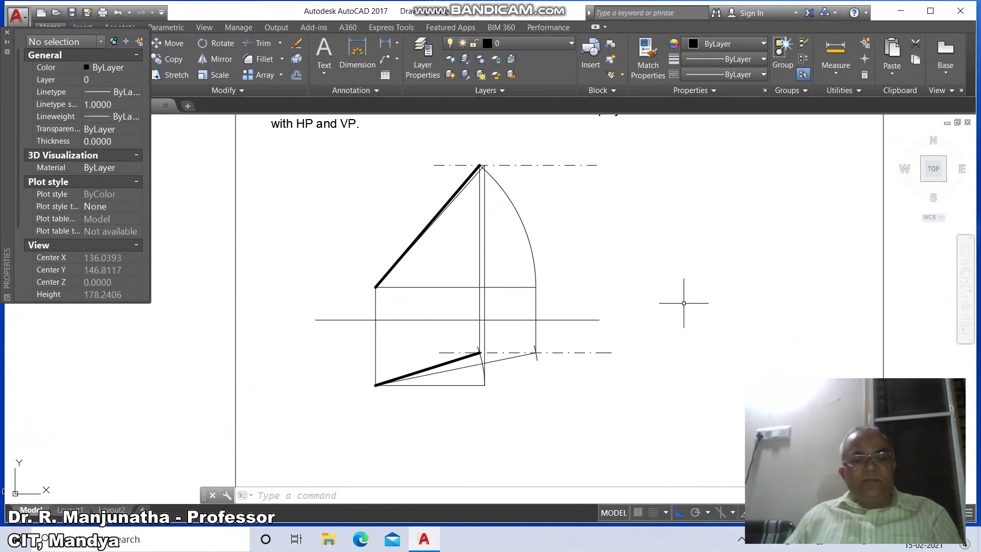
Step: Label the left and right ends of the reference line X and Y with single-line text of height 4
type("DT")
key("Return")
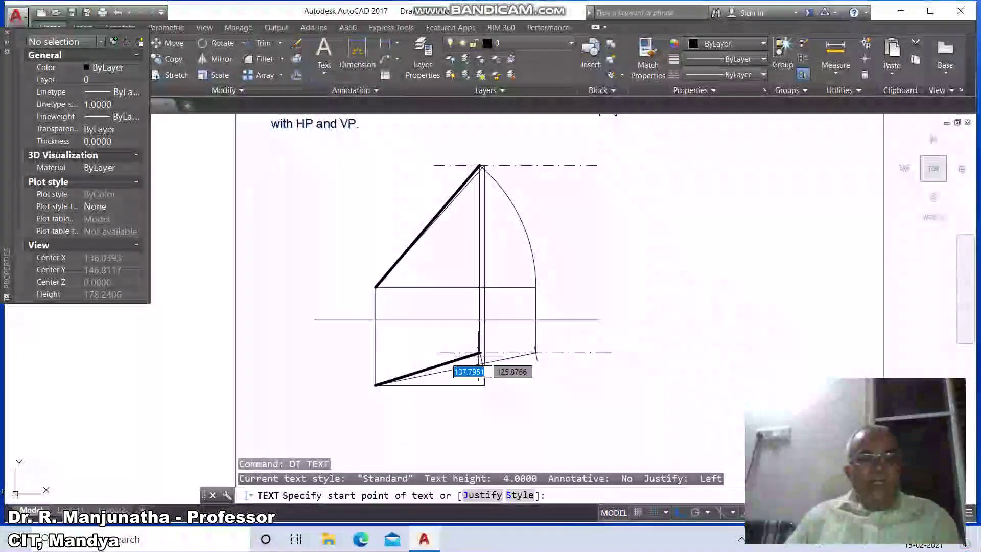
left_click(301, 326)
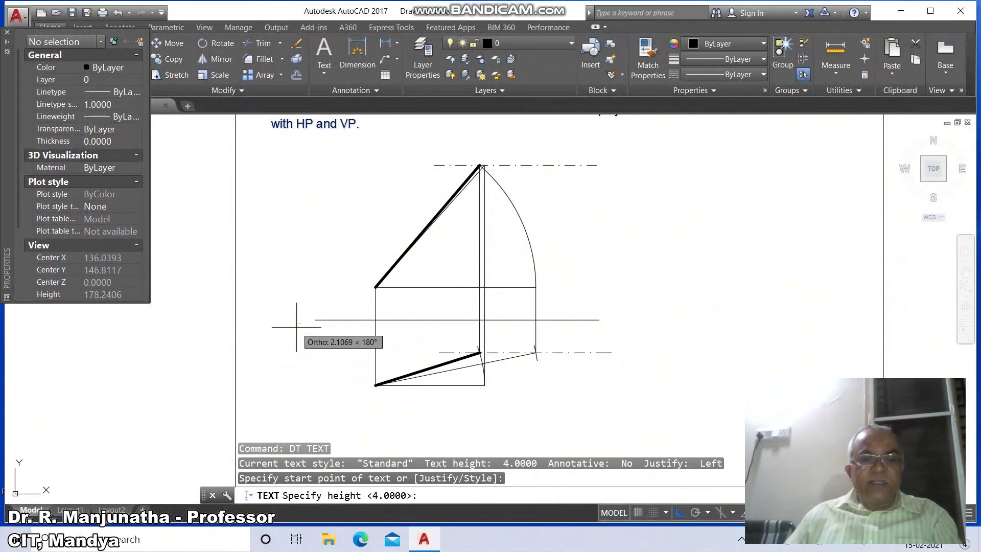
key("Return")
key("Return")
type("X")
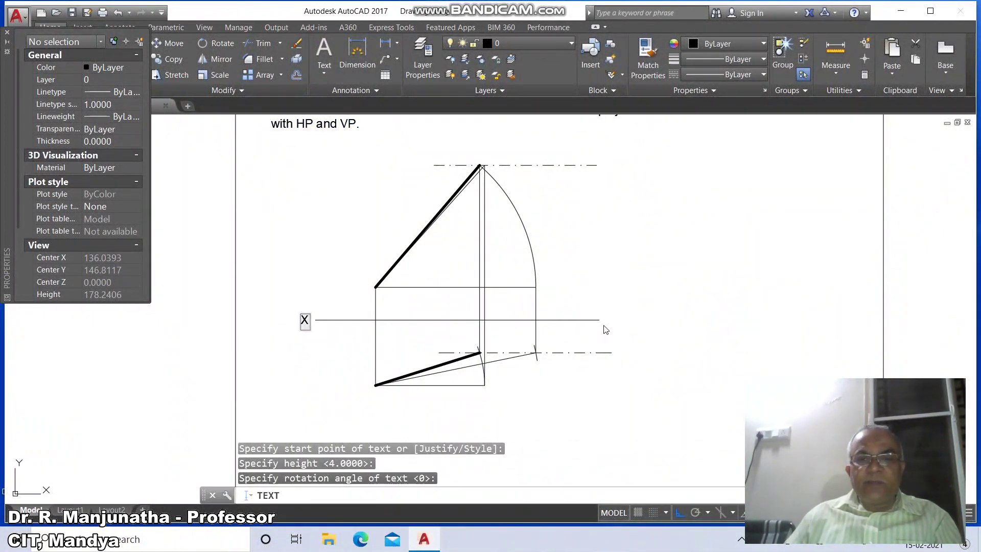
left_click(604, 323)
type("Y")
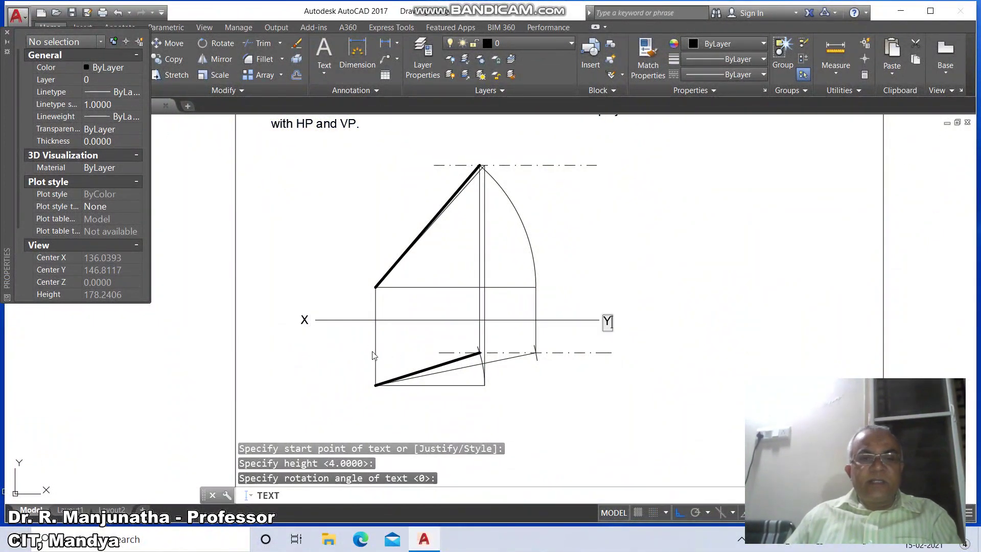
Step: Add the labels VP above and HP below the reference line near its X end
left_click(315, 305)
type("VP")
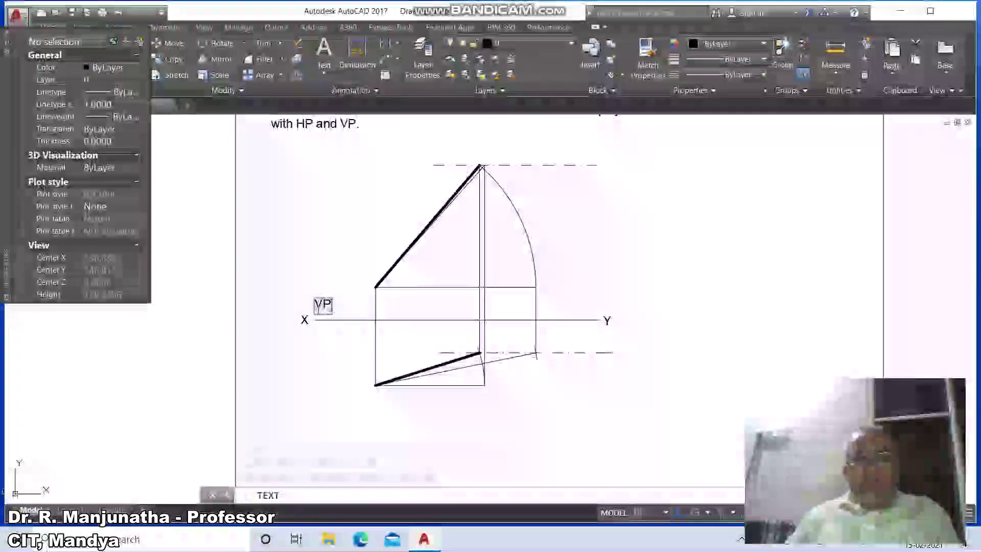
left_click(317, 331)
type("HP")
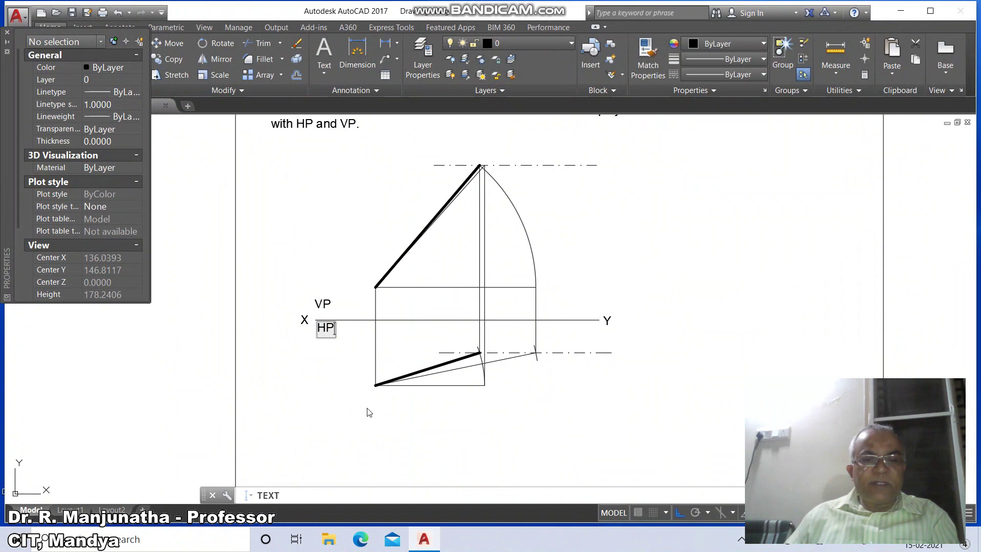
Step: Label the P ends of the true-length lines with (P), below the lower view and beside the upper view
left_click(368, 408)
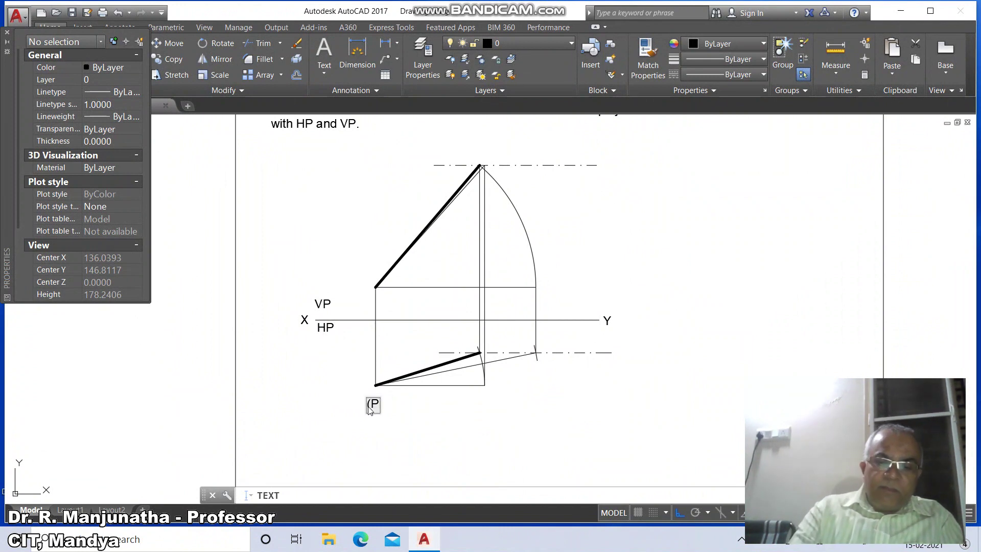
left_click(360, 279)
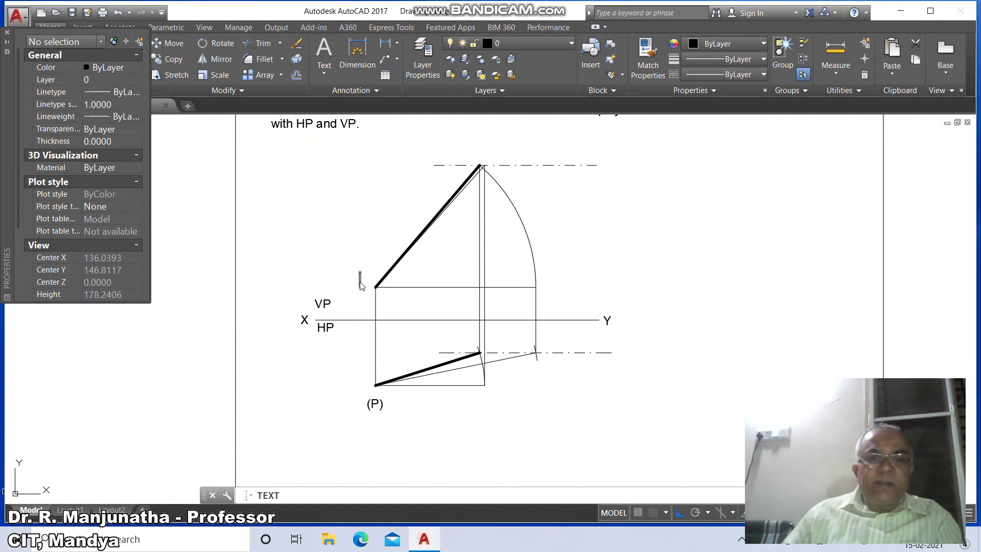
type("(")
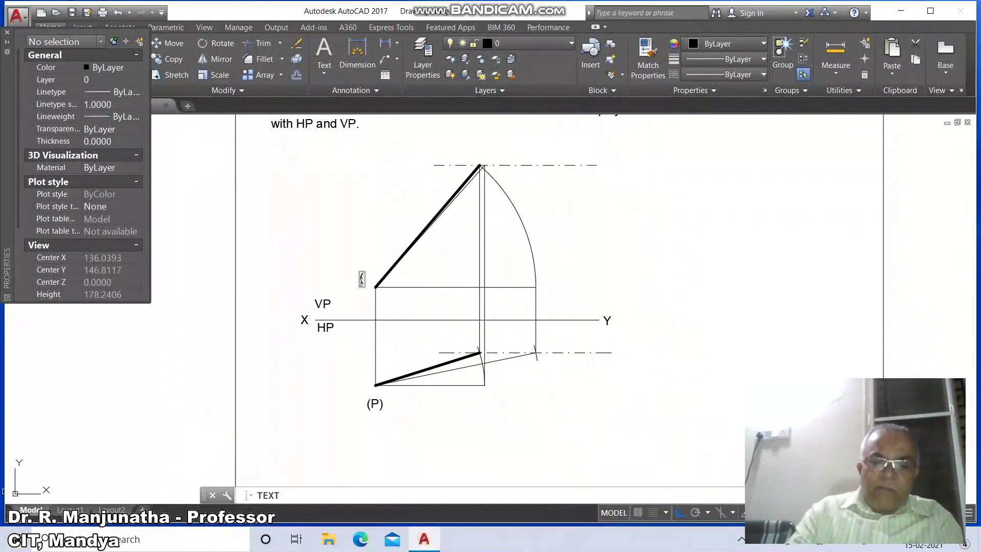
type("P")
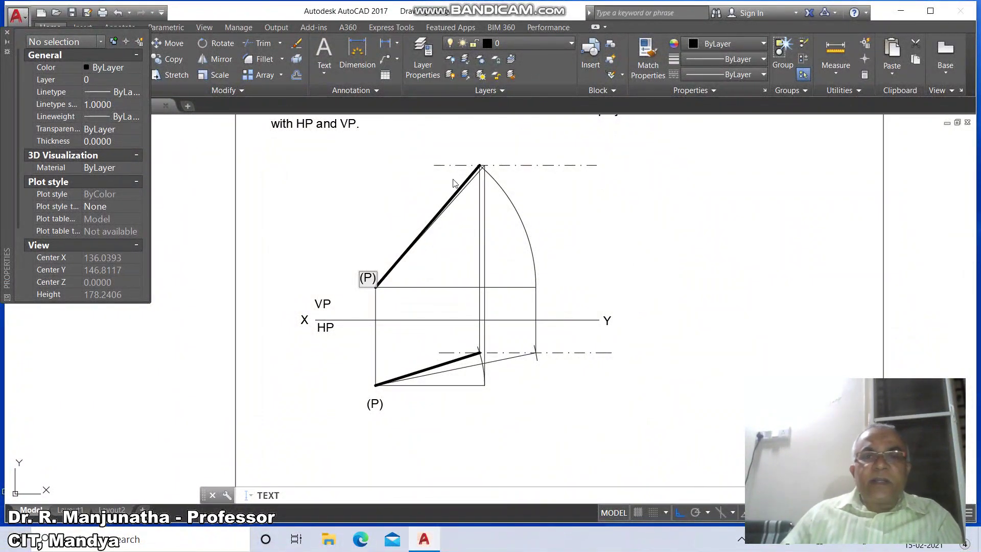
Step: Label the Q ends of the upper and lower true-length lines with (Q)
left_click(489, 152)
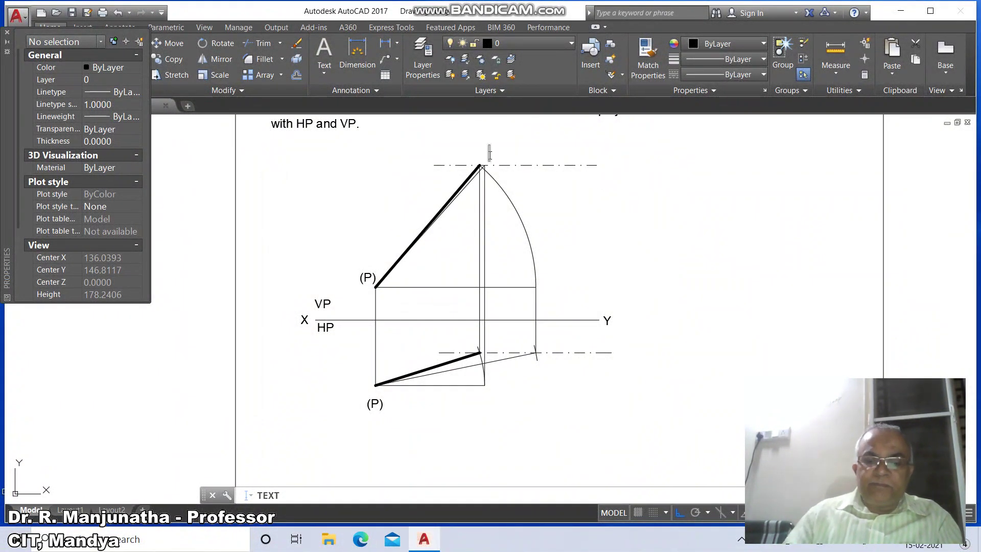
type("(Q")
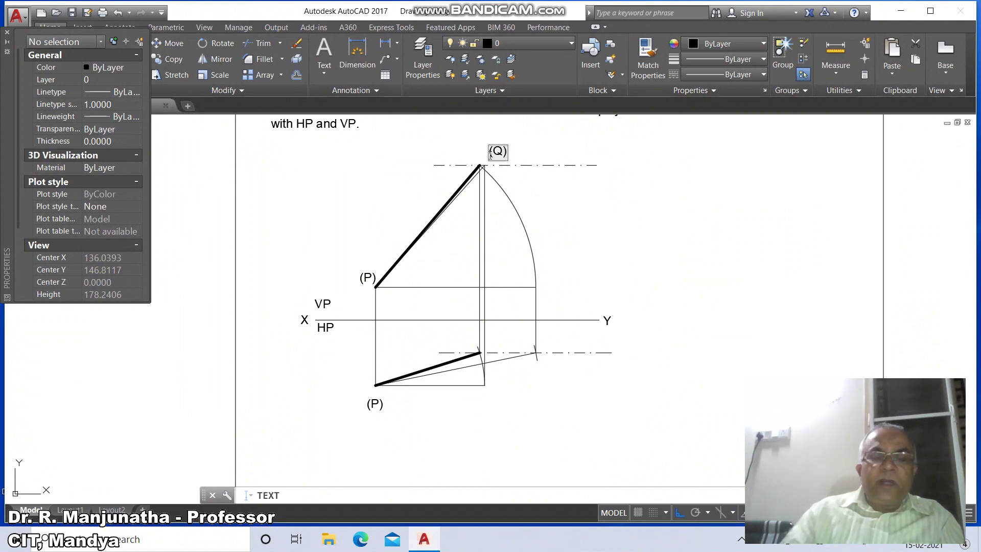
left_click(541, 346)
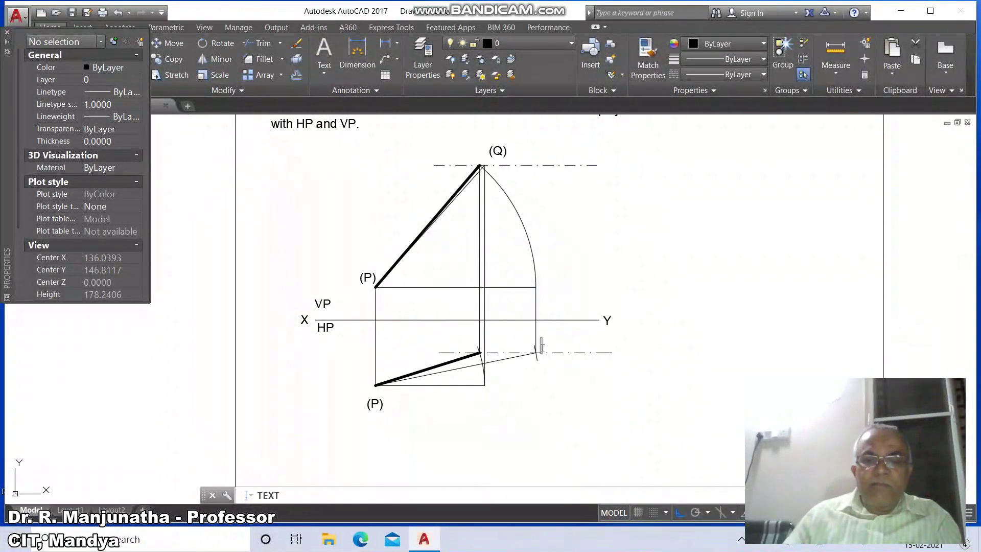
type("(Q")
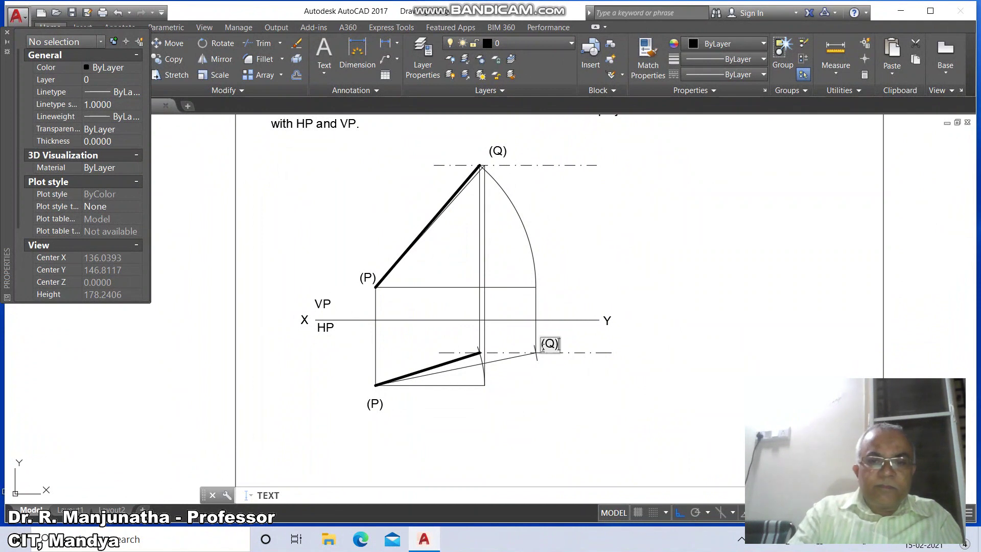
Step: Add the text LOCUS OF Q above both dash-dot locus lines, beside their (Q) labels
left_click(524, 152)
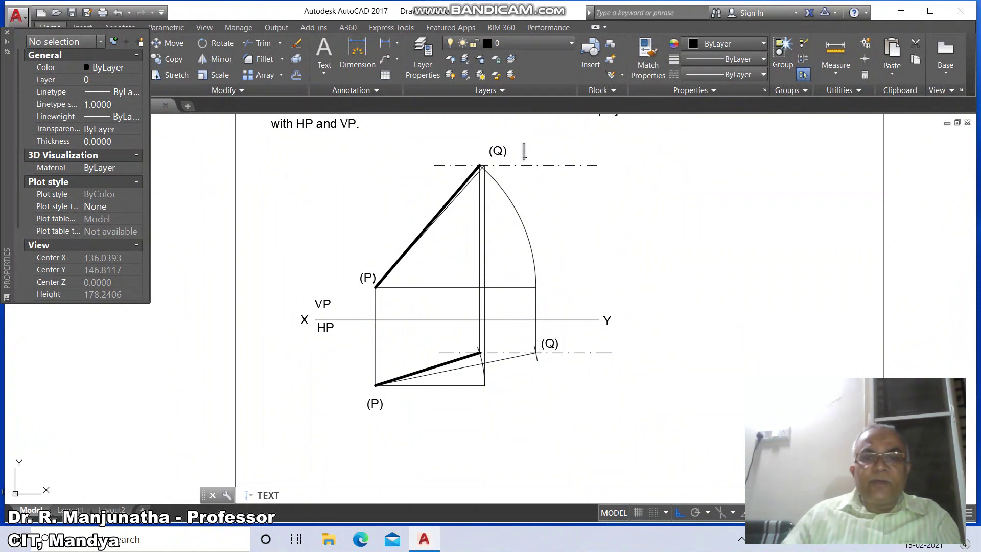
type("LOCUS O")
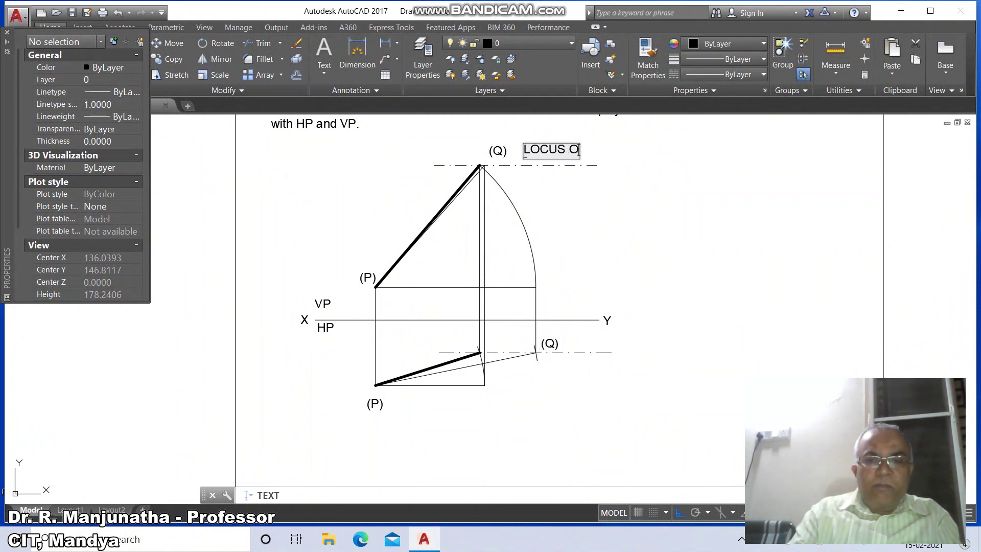
type("F Q")
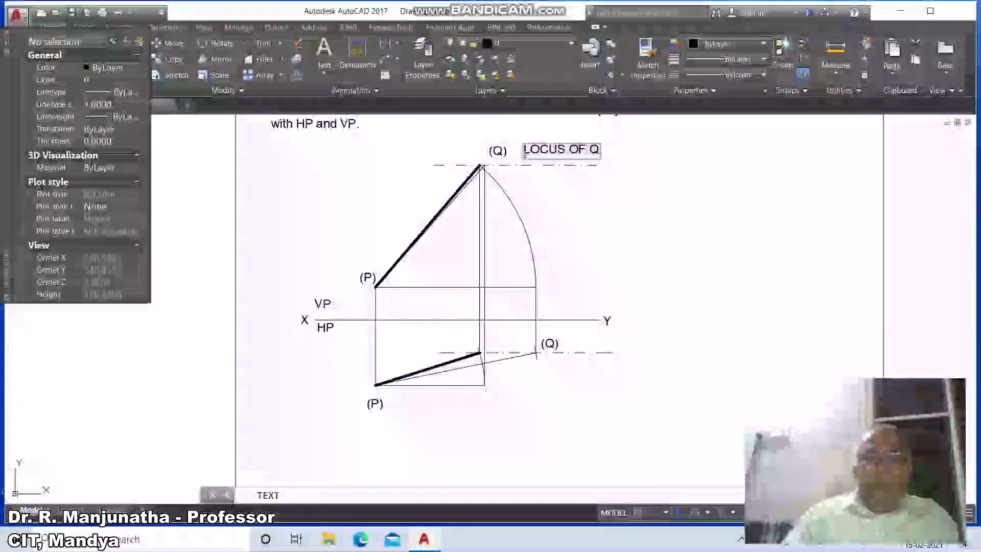
left_click(568, 344)
type("LOCU")
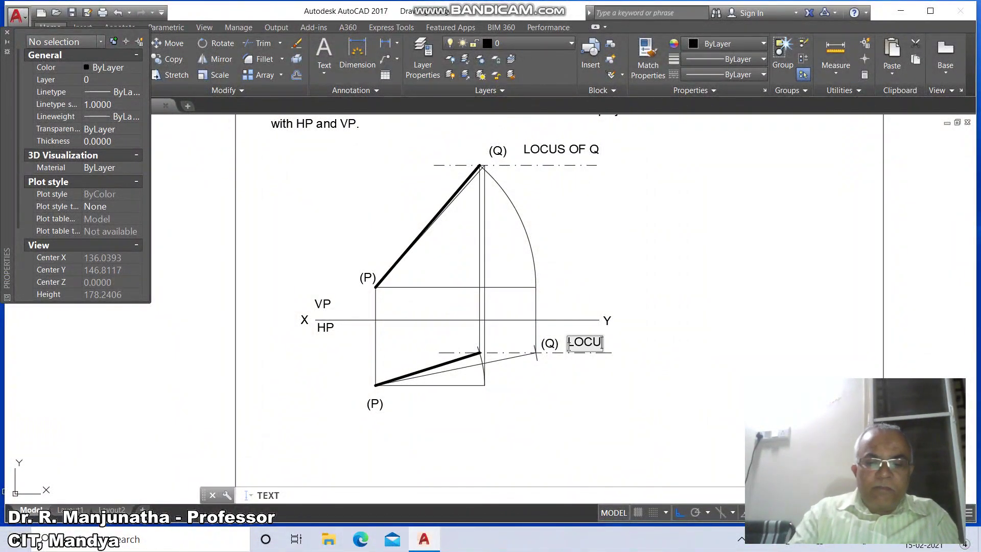
type("S OF Q")
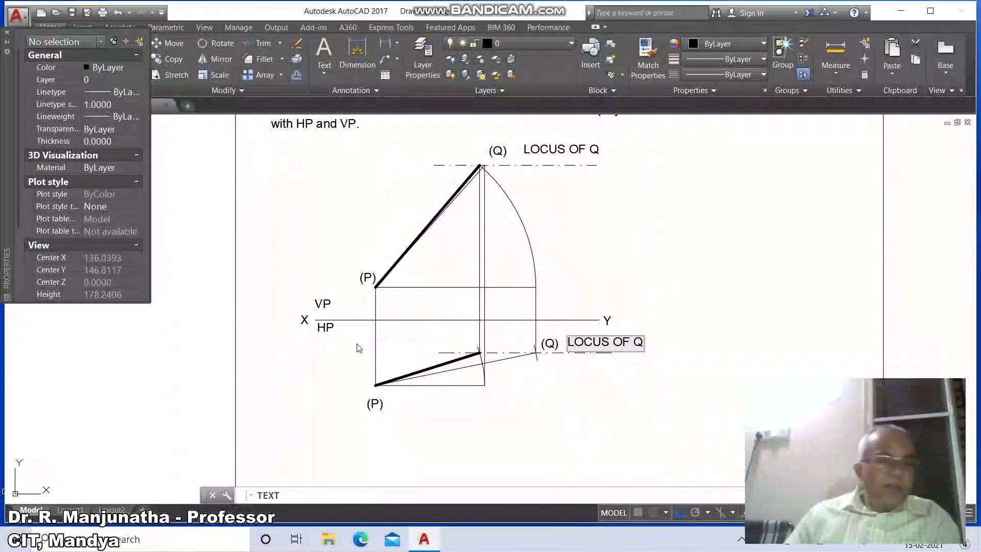
Step: Label the top-view line's ends p and q, and the right end of the horizontal line below it q2
left_click(364, 387)
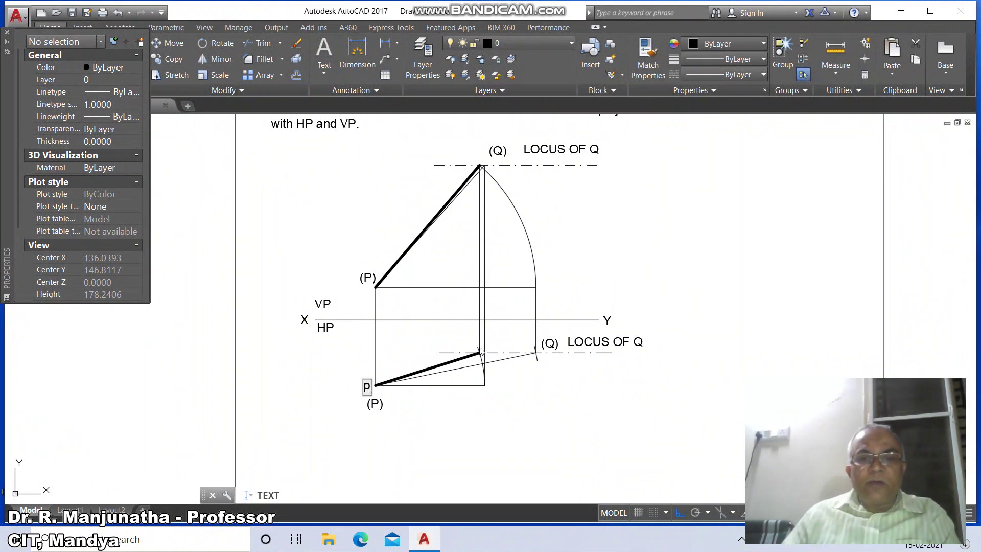
left_click(473, 347)
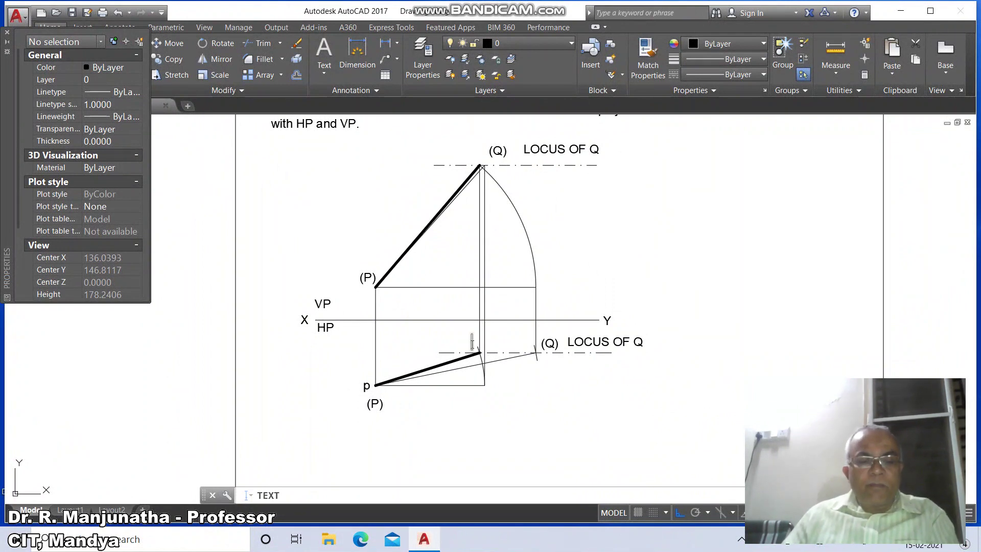
type("q")
left_click(485, 403)
type("q2")
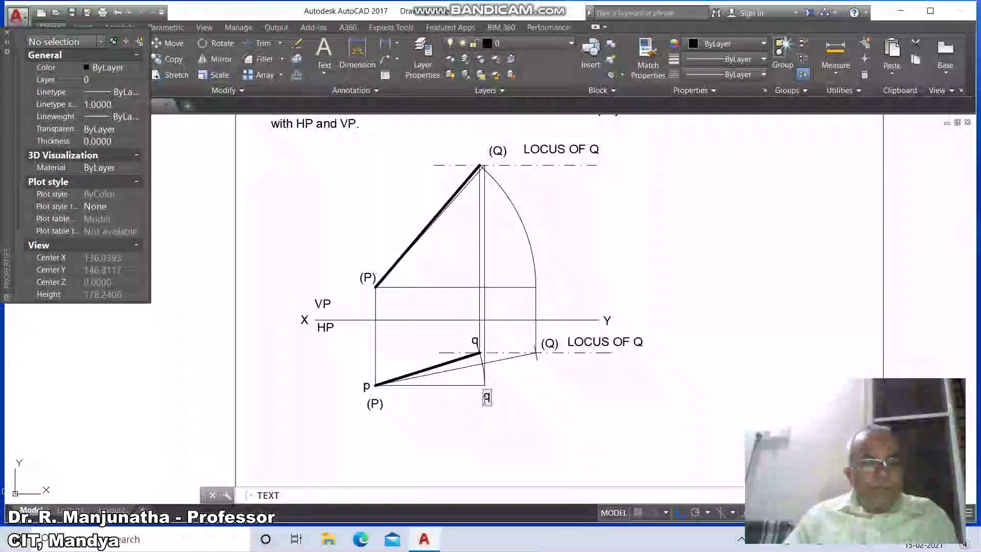
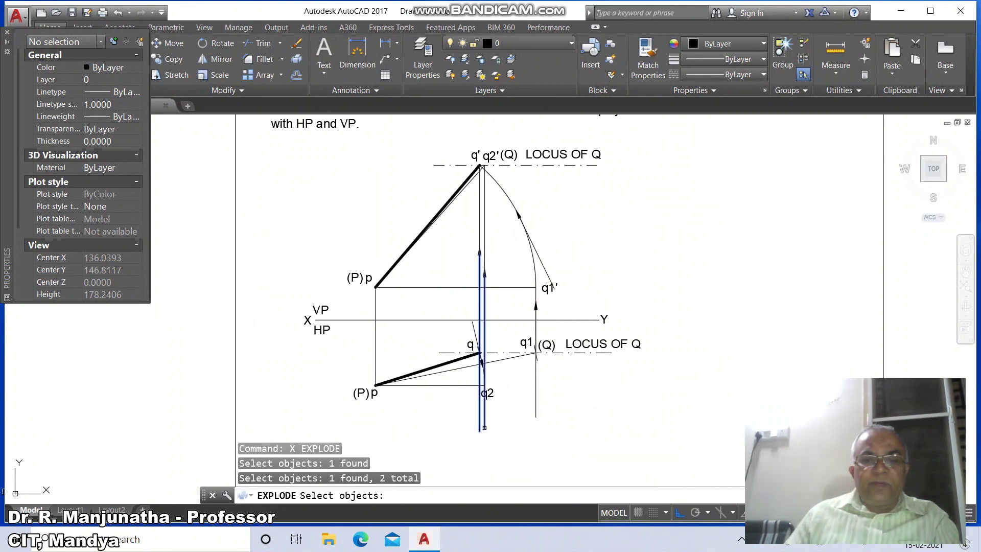
Step: Explode the arrowed lines along the vertical projectors and the arcs so that arrowheads and lines separate
left_click(535, 413)
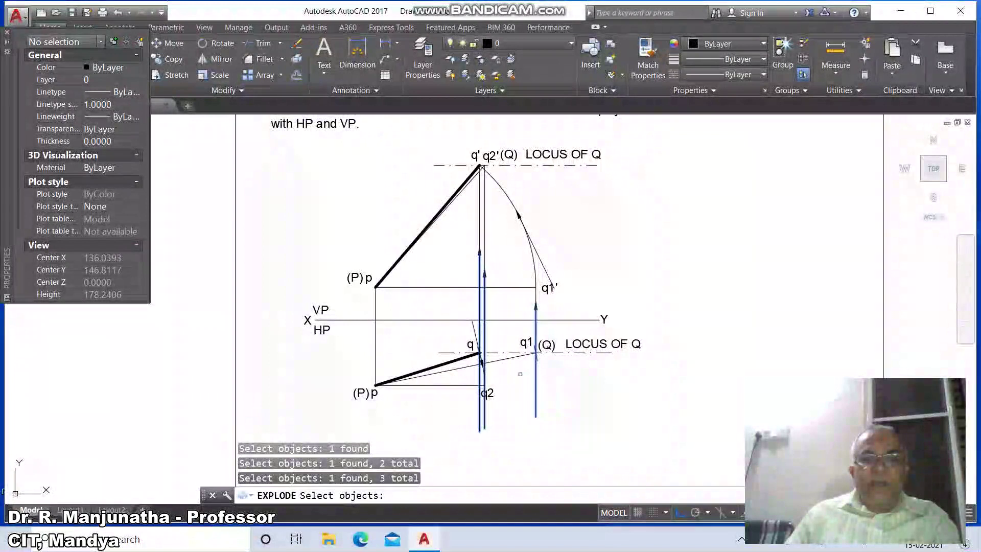
left_click(473, 330)
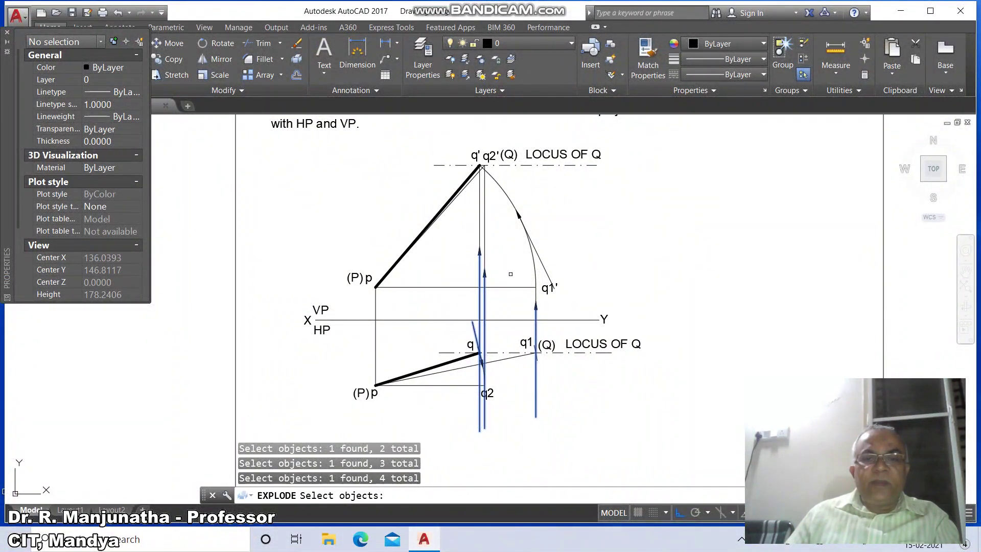
key("Return")
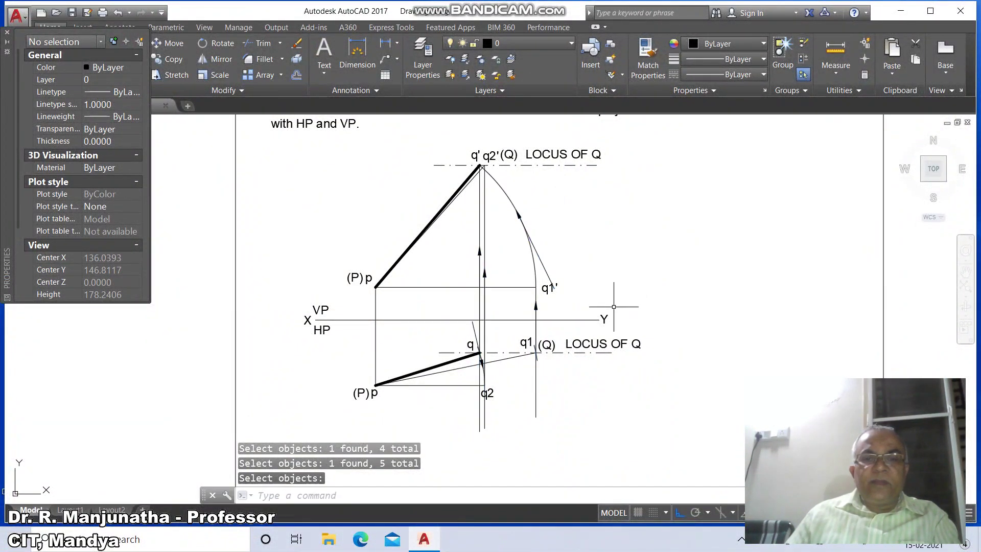
Step: Erase the leftover slanted tails beside the arcs and the vertical tails extending below the projectors, keeping the arrowheads
type("e")
key("Return")
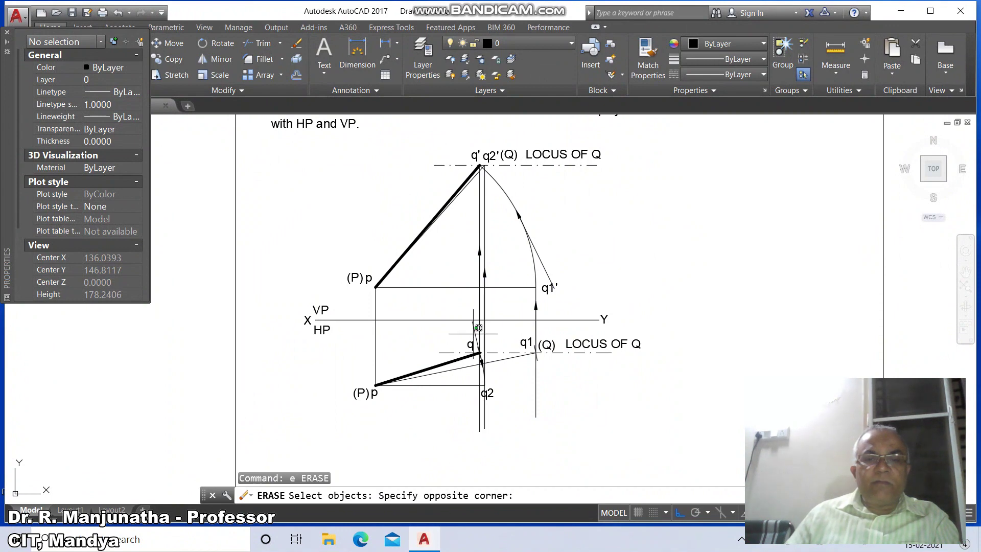
left_click(467, 325)
key("Return")
key("Return")
left_click(516, 416)
left_click(472, 432)
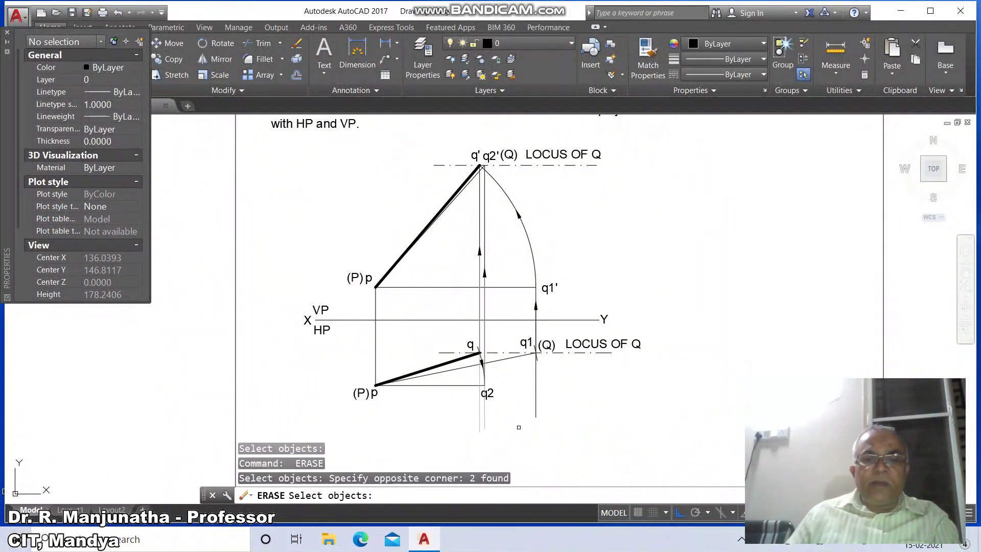
left_click(532, 417)
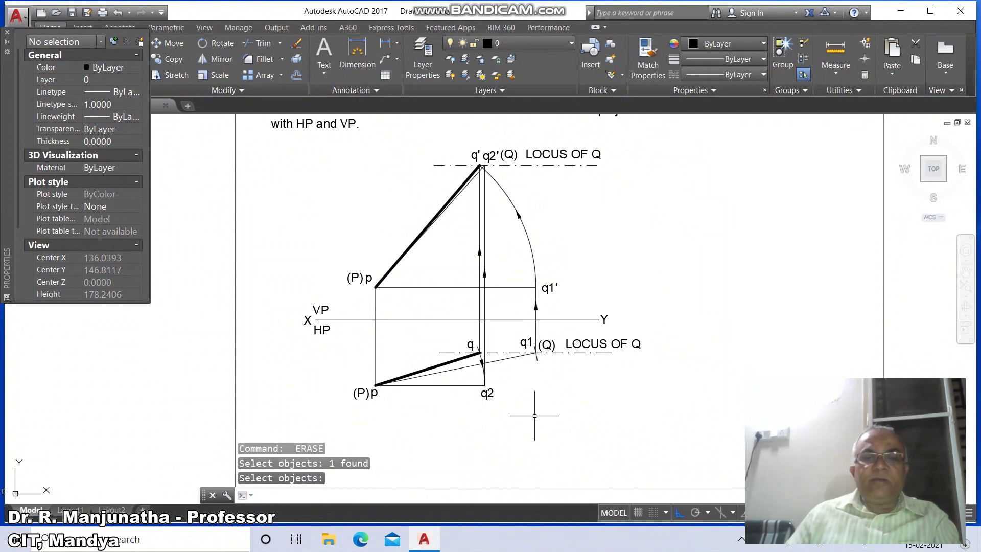
key("Return")
Step: Add a vertical dimension from the front-view P point to the XY line, placed left of the projector
type("di")
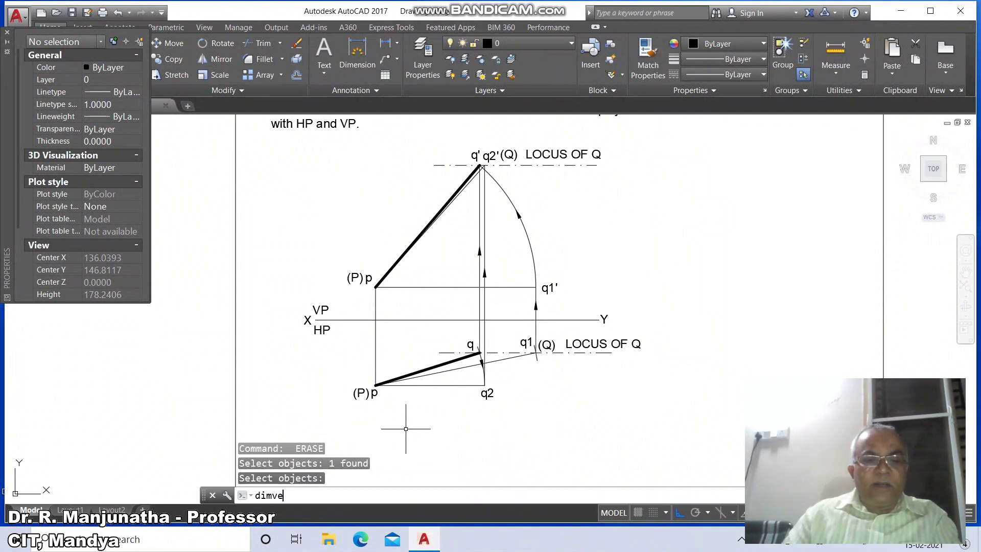
type("mve")
key("Return")
key("Return")
left_click(375, 287)
type("in")
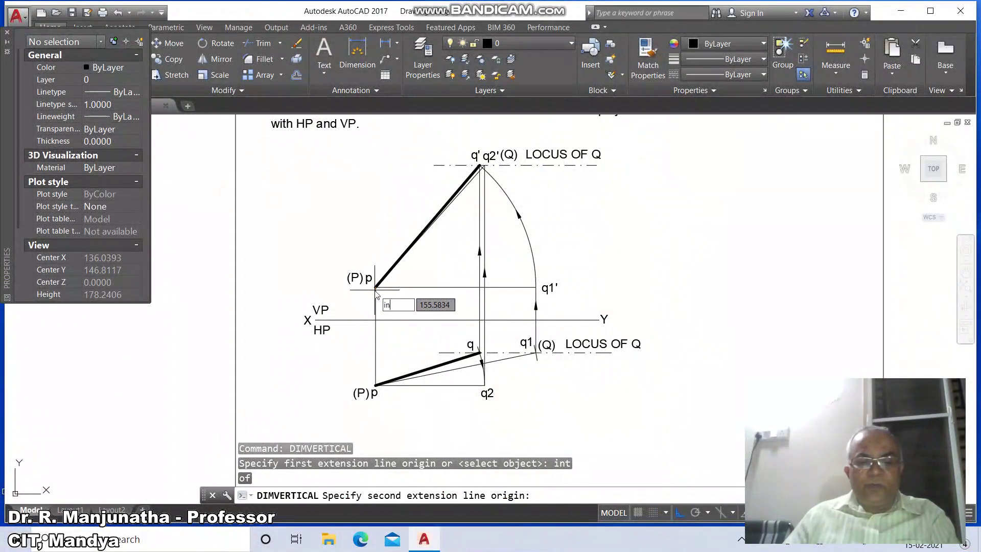
type("t")
key("Return")
left_click(376, 320)
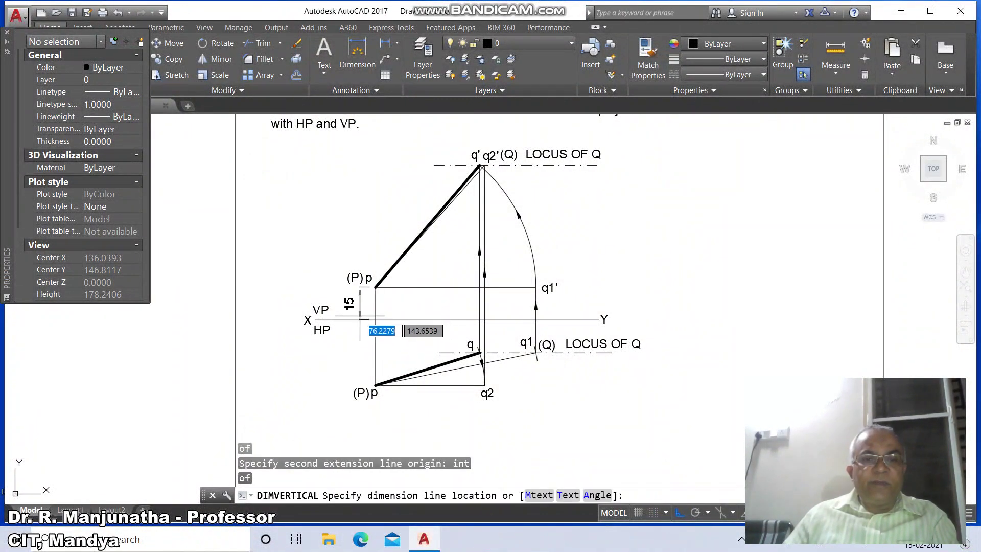
left_click(360, 316)
Step: Add a vertical dimension from the XY line to the top-view point p, placed left of the projector
key("Return")
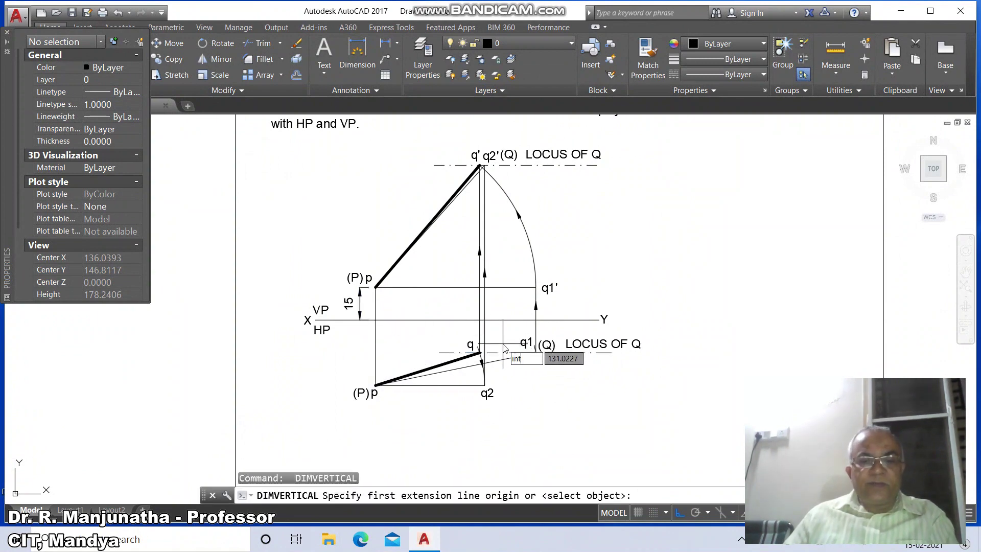
type("int")
key("Return")
left_click(376, 321)
type("int")
key("Return")
left_click(376, 385)
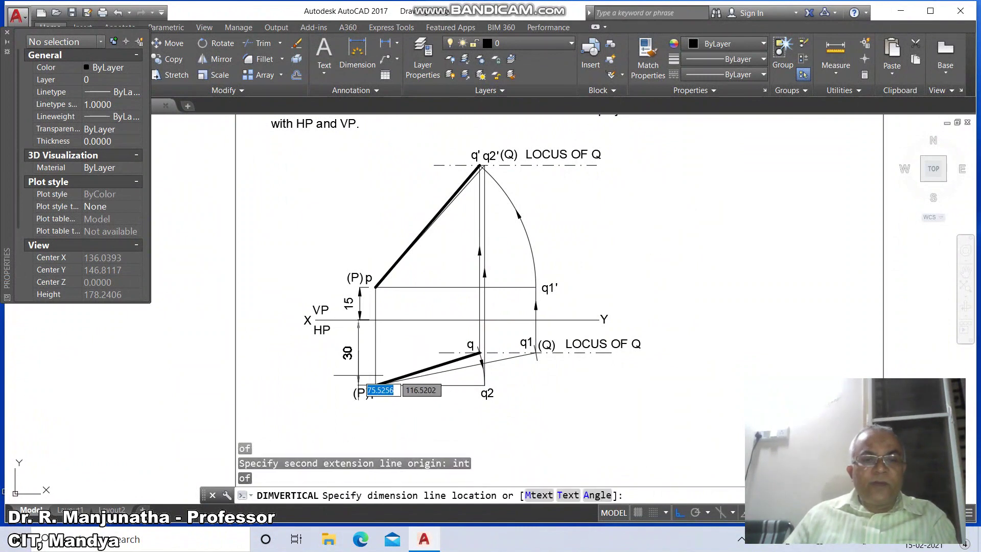
left_click(359, 381)
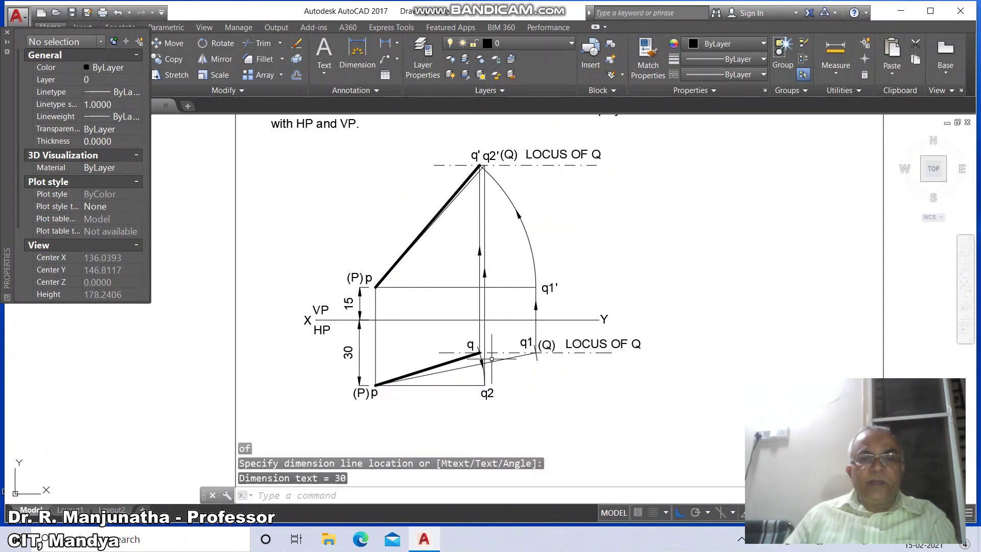
Step: Add a vertical dimension between the lower locus line of Q and the XY line, placed right of q1
key("Return")
type("nea")
key("Return")
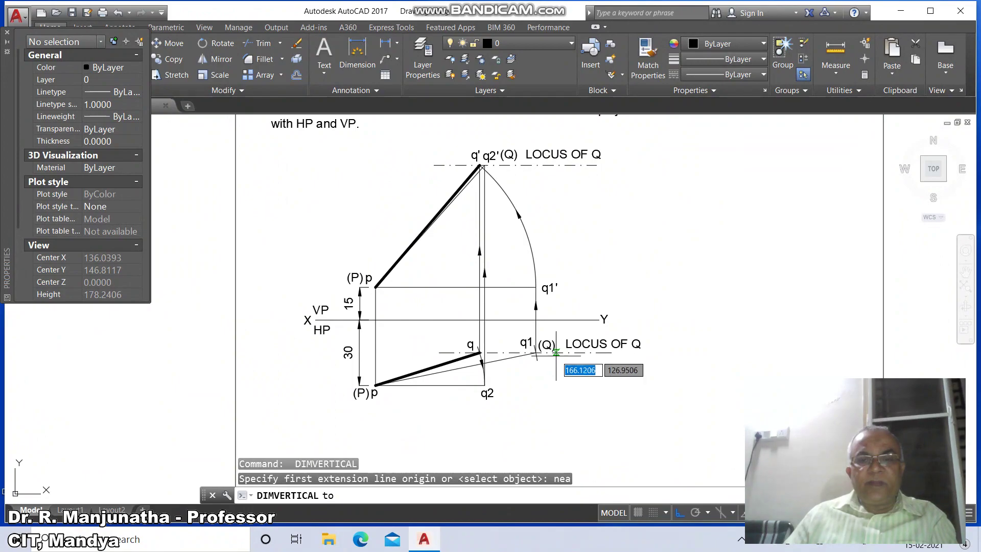
left_click(558, 356)
type("p")
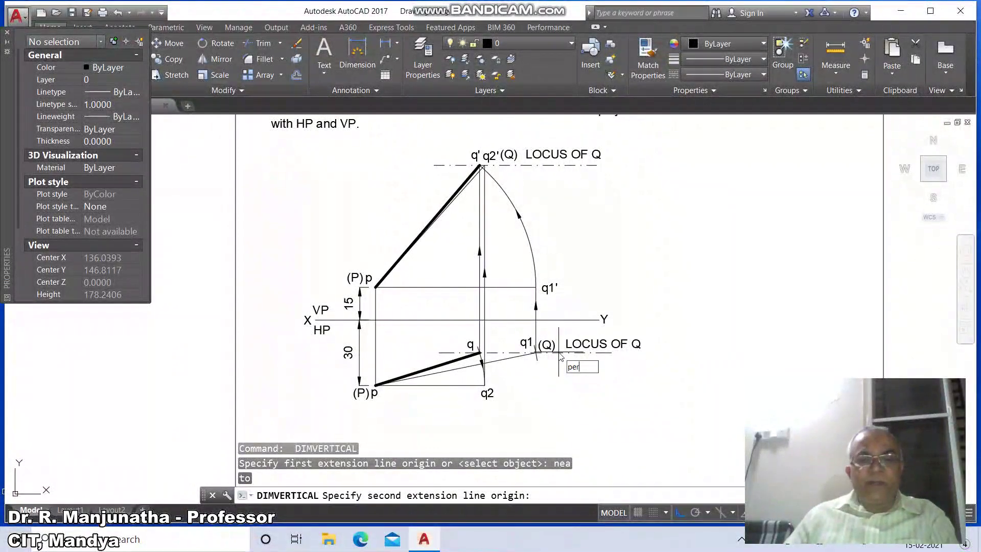
type("er")
key("Return")
left_click(563, 324)
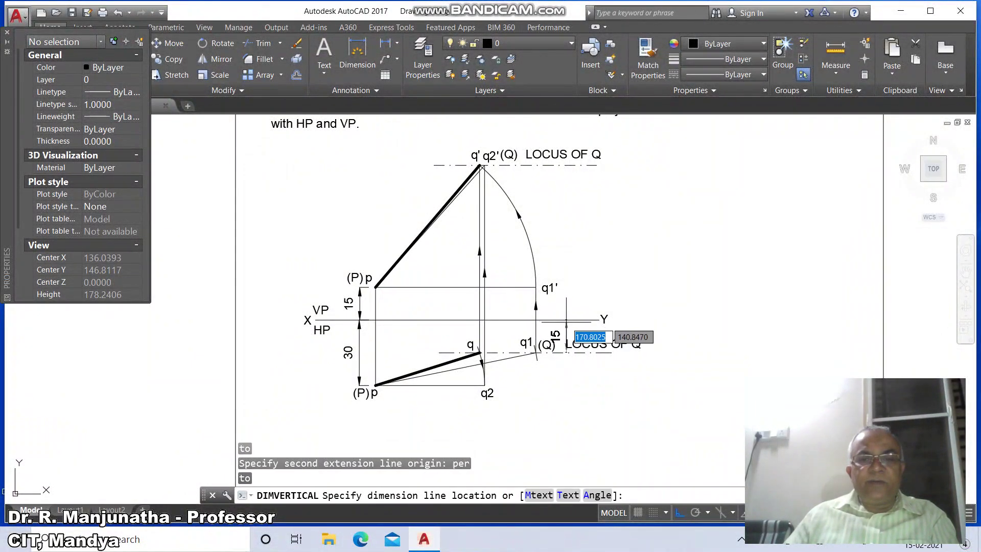
left_click(571, 323)
type("e")
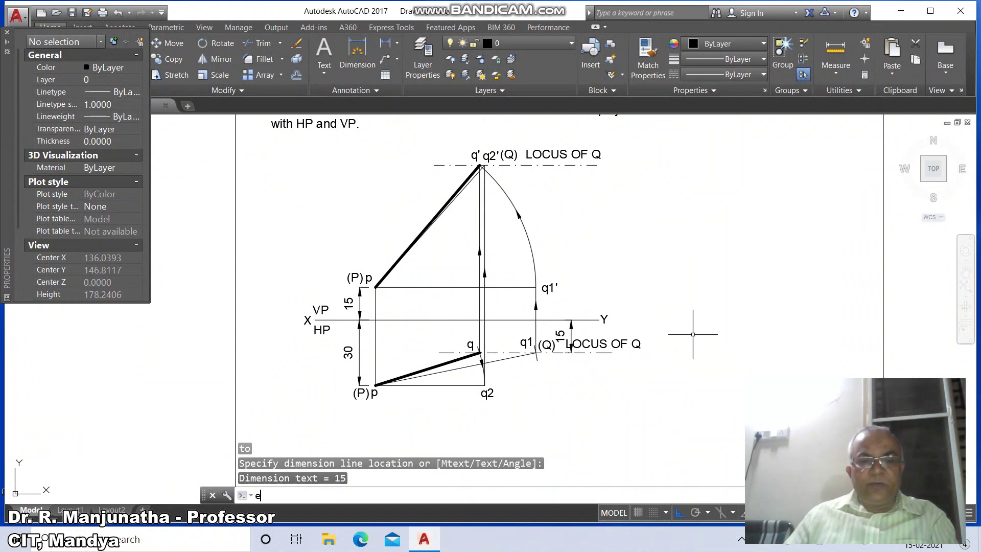
key("Return")
key("Escape")
Step: Move the lower LOCUS OF Q label about 5 mm to the right, clear of the vertical dimension beside it
type("m")
key("Return")
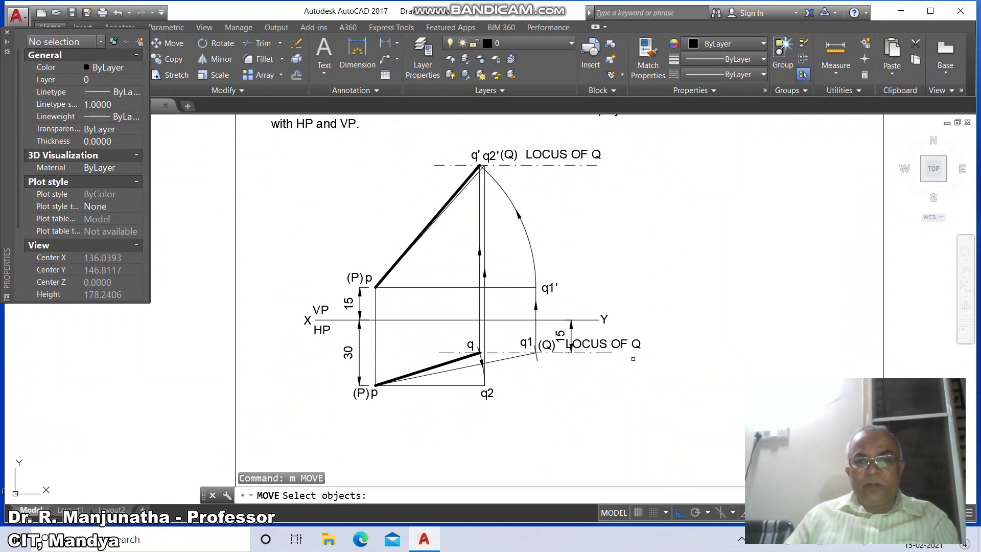
left_click(634, 346)
key("Return")
left_click(639, 365)
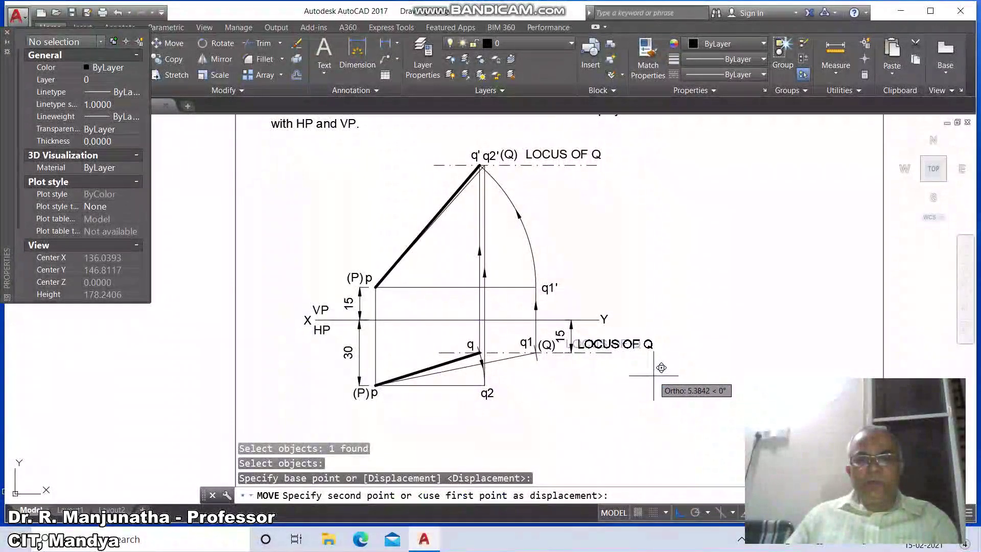
left_click(658, 376)
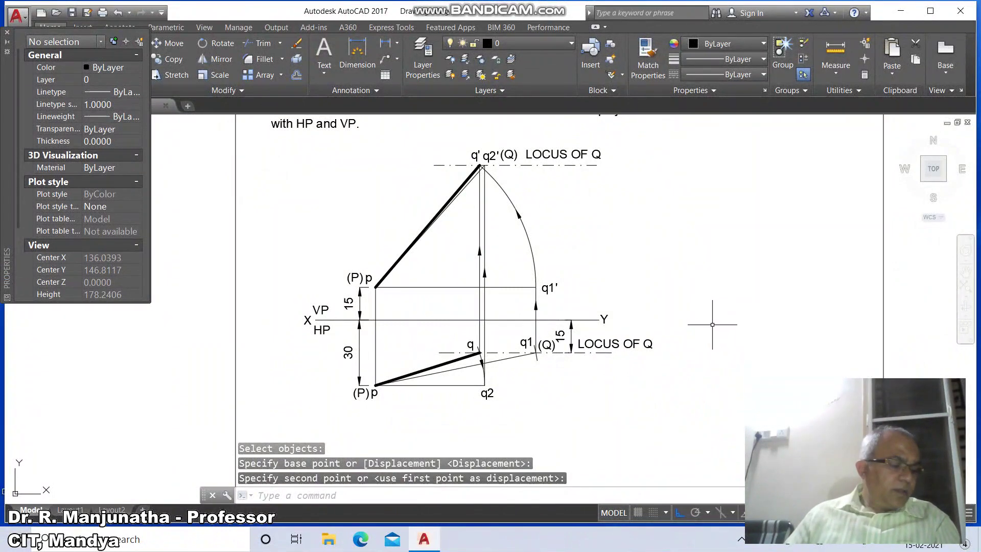
Step: Add an angular dimension with blank text between the thin inclined line to q2' and the horizontal line to q1' in the front view
type("dimang")
key("Return")
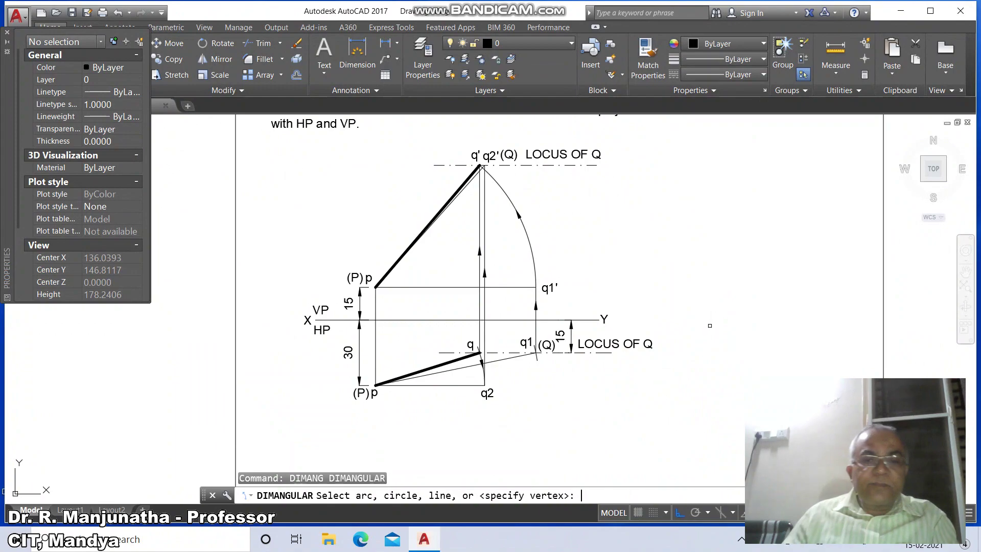
left_click(453, 199)
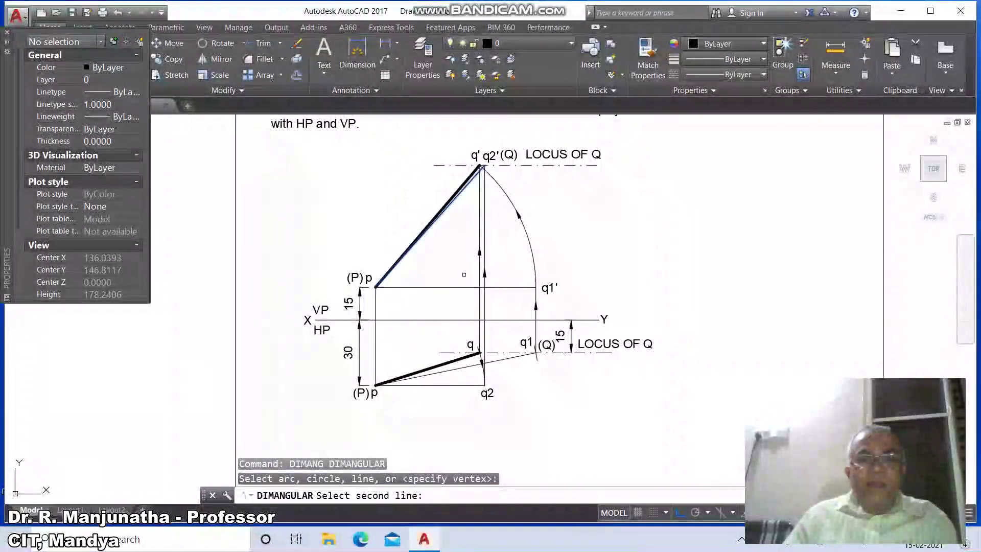
left_click(460, 288)
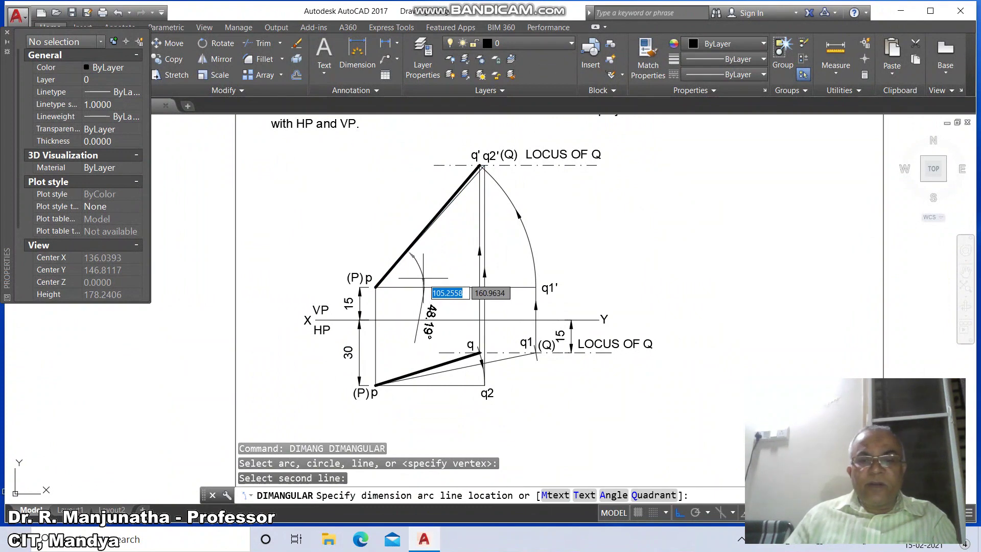
type("t")
key("Return")
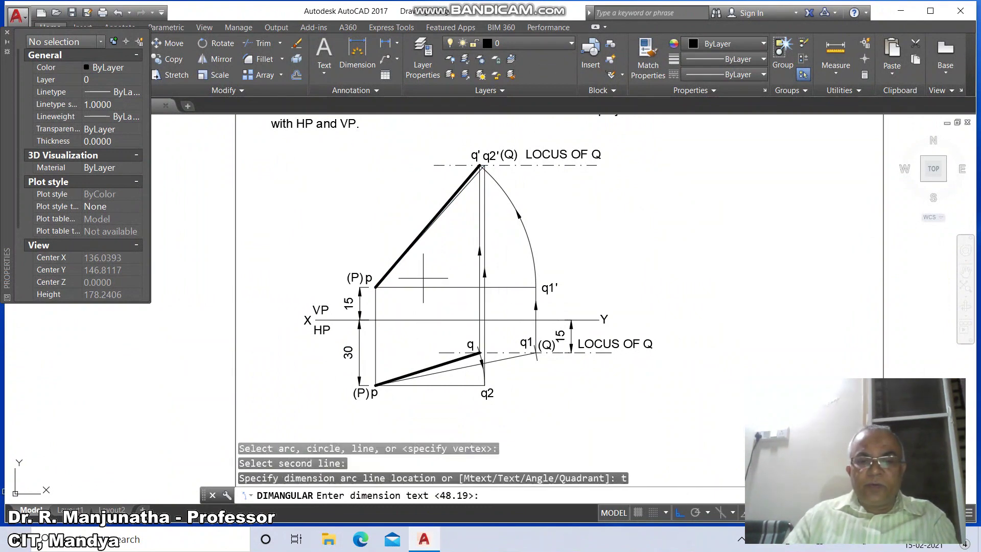
key("Return")
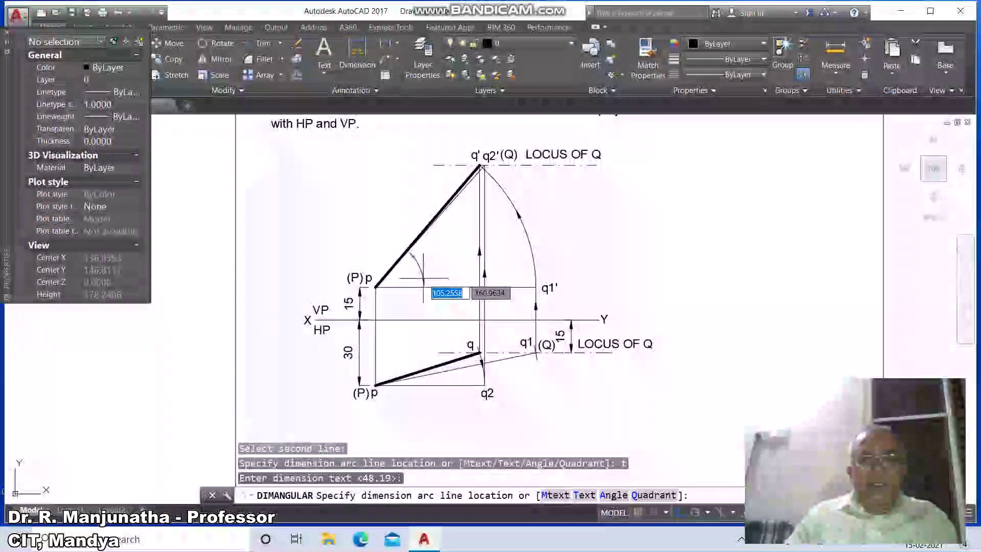
left_click(424, 276)
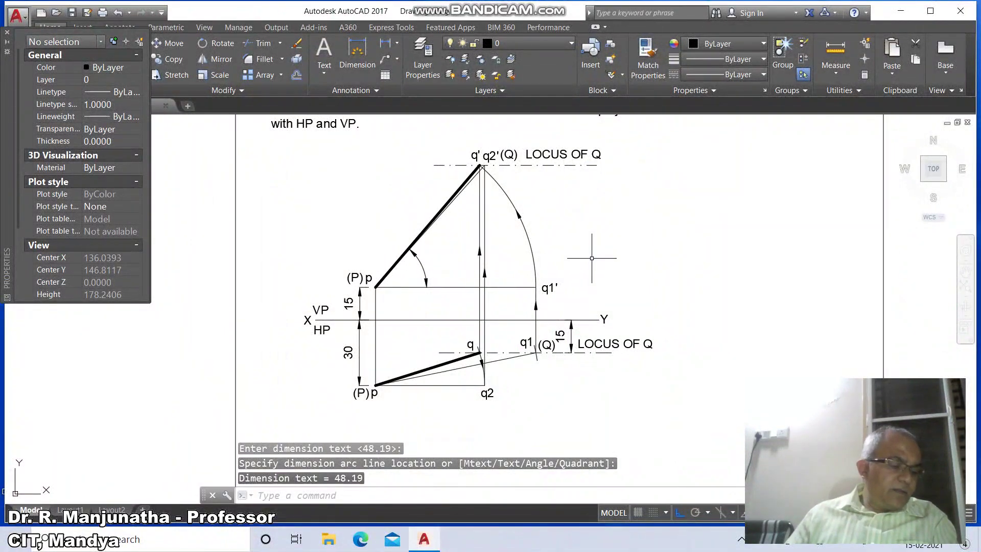
Step: Add an angular dimension with blank text between the inclined line to q1 and the horizontal line to q2 in the top view
key("Return")
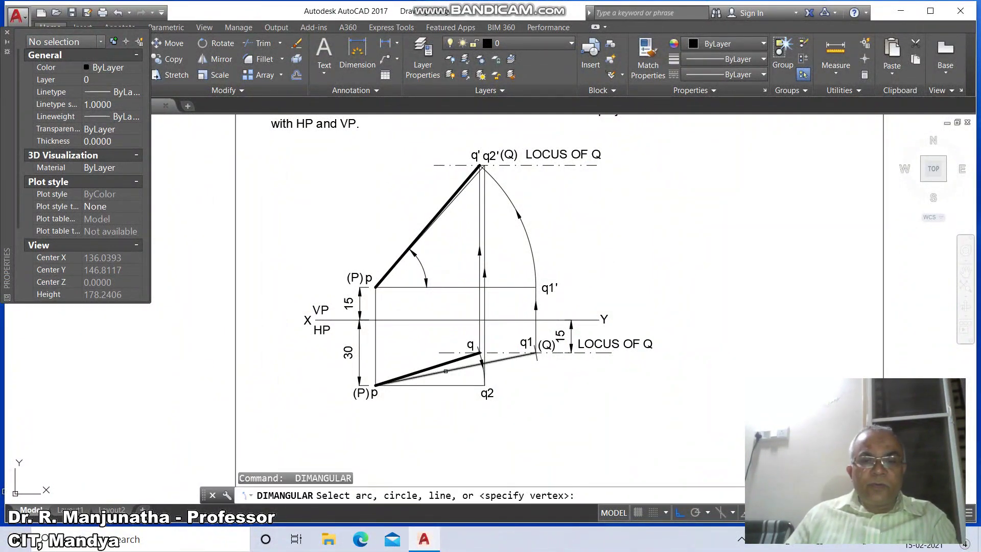
left_click(446, 370)
left_click(450, 384)
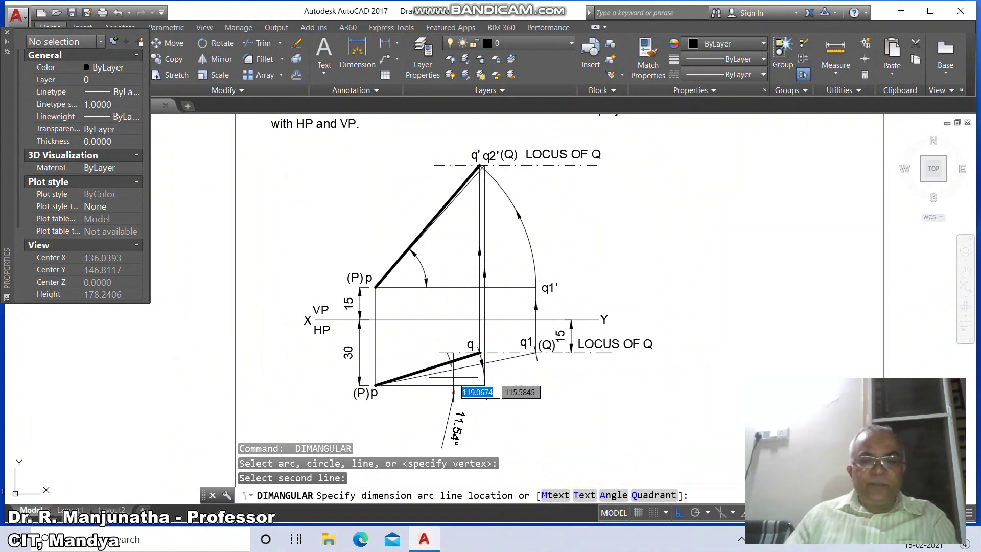
type("t")
key("Return")
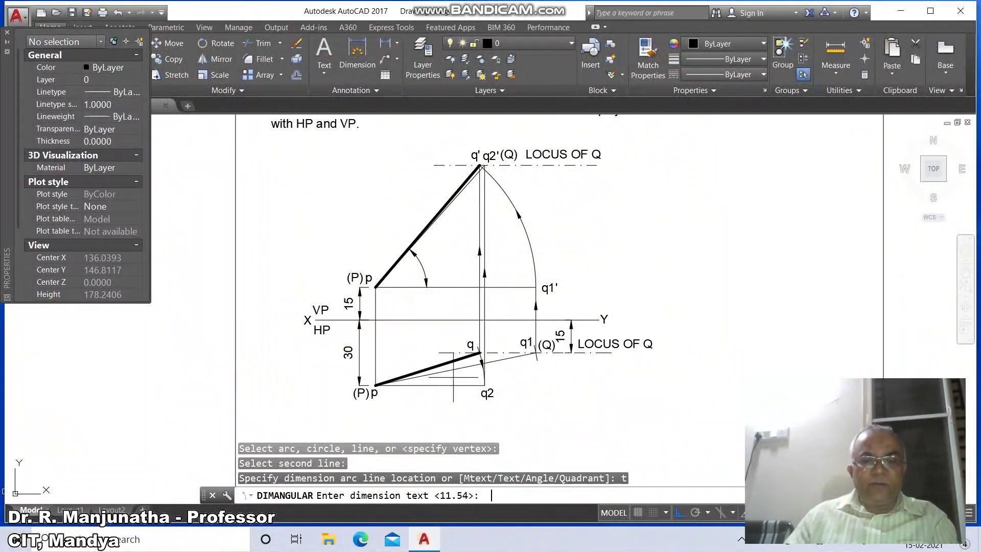
key("Return")
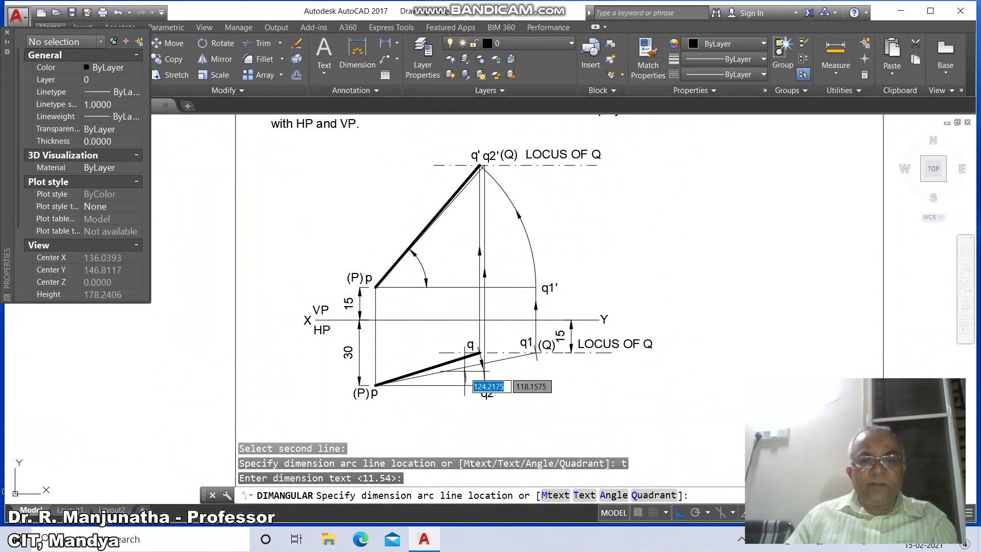
left_click(464, 373)
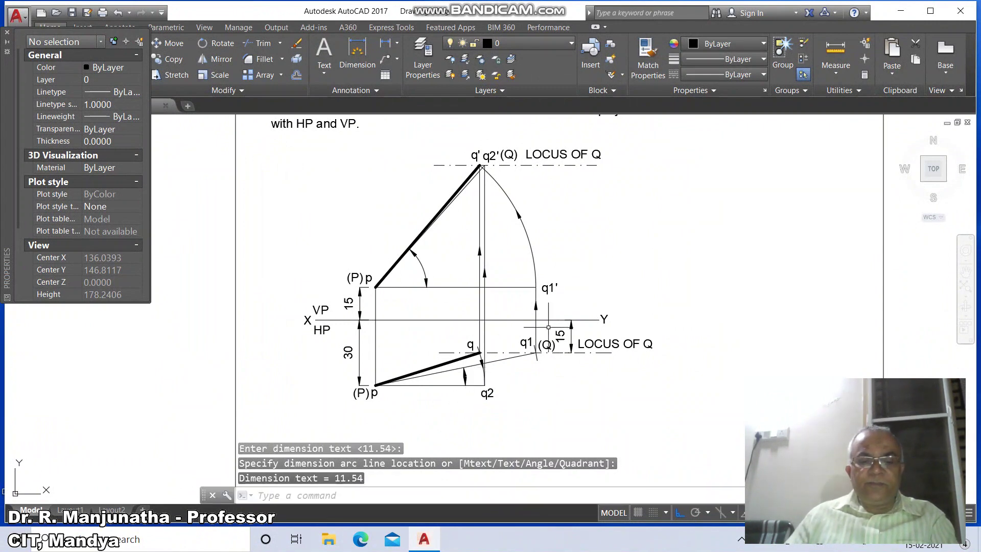
Step: Place a multiline text θ in the Symbol font beside the front-view angle arc
type("T")
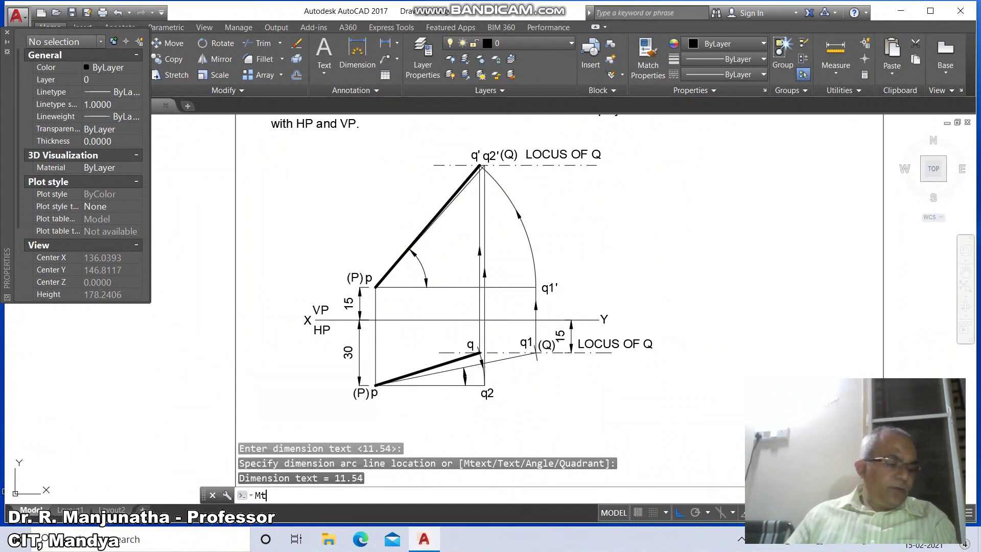
key("Return")
left_click(426, 254)
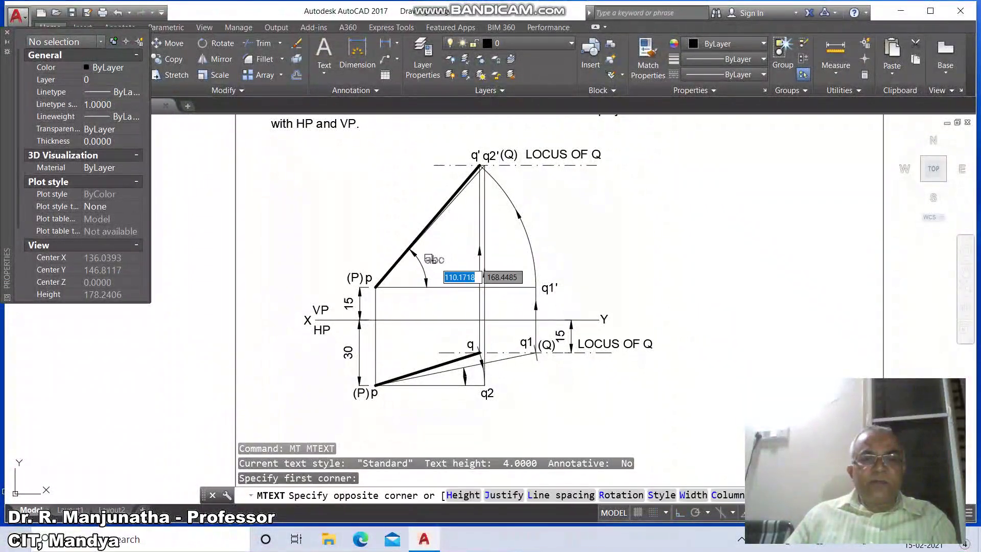
left_click(450, 272)
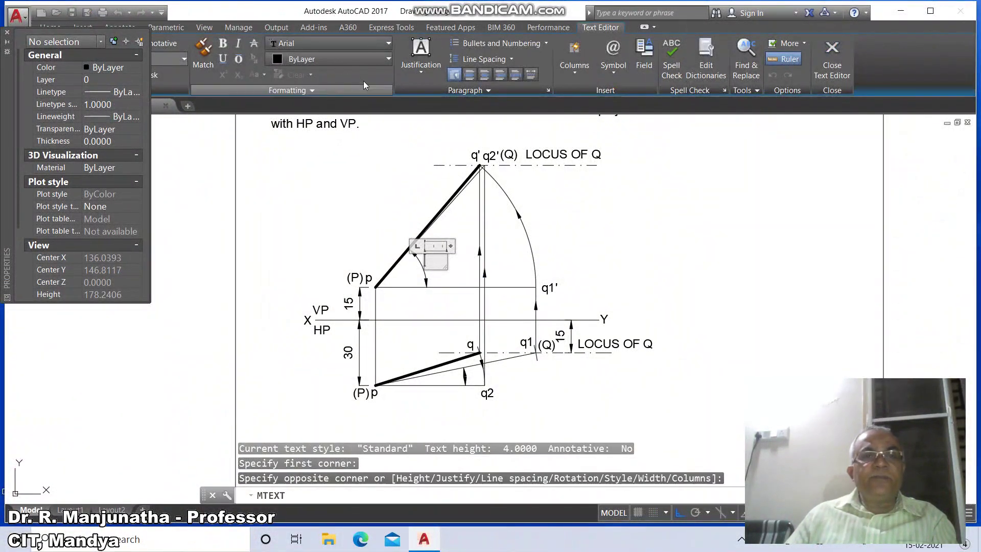
left_click(389, 43)
scroll(354, 143, "down", 10)
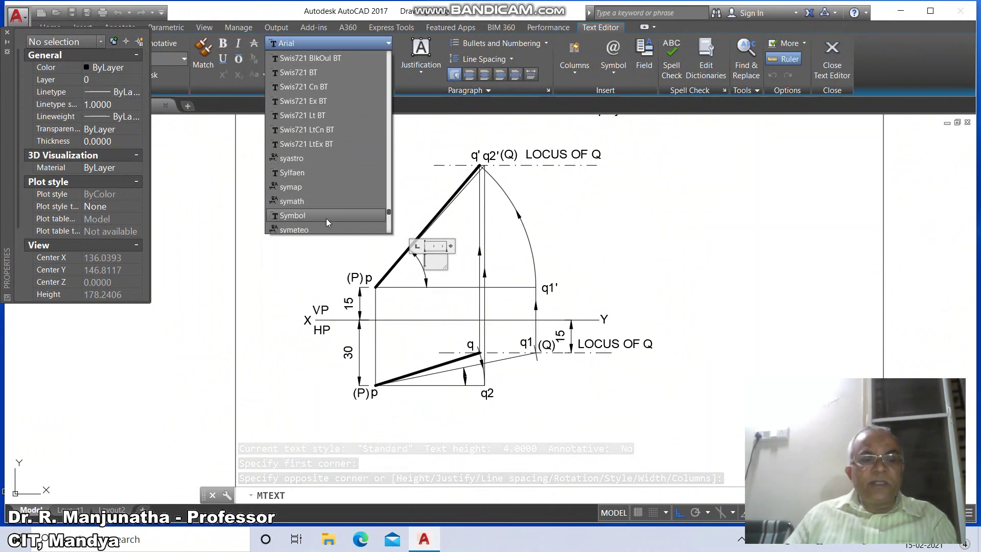
left_click(326, 218)
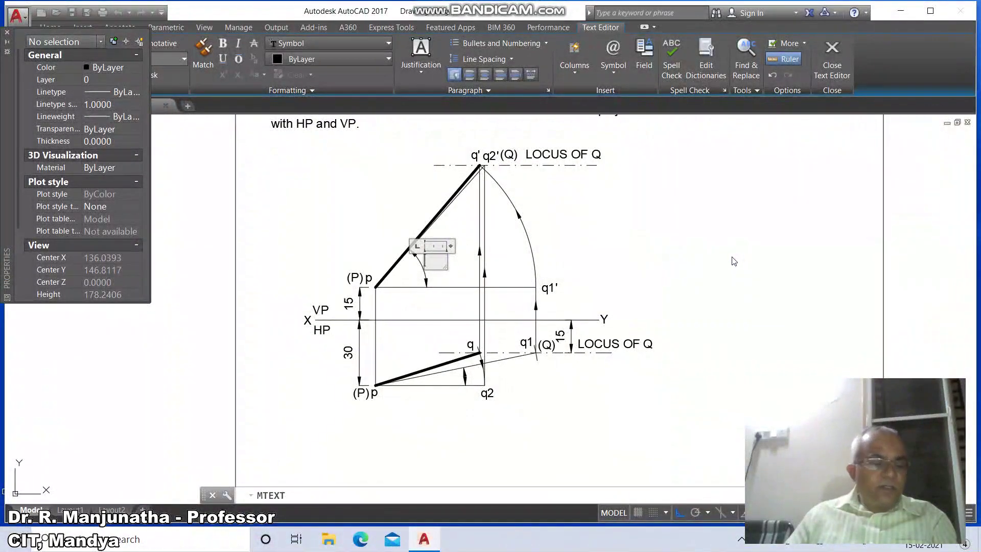
left_click(685, 332)
type("m")
key("Return")
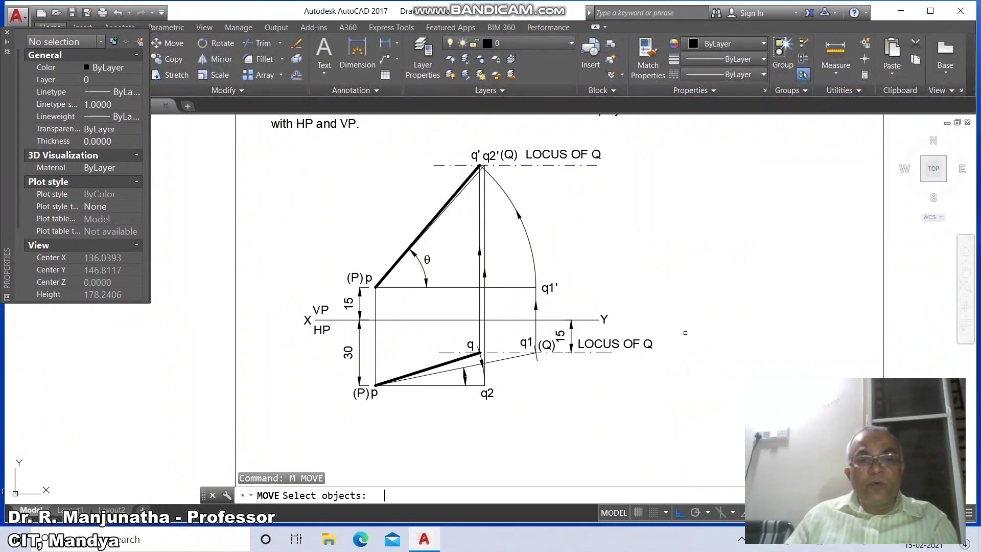
key("Escape")
key("Escape")
key("Escape")
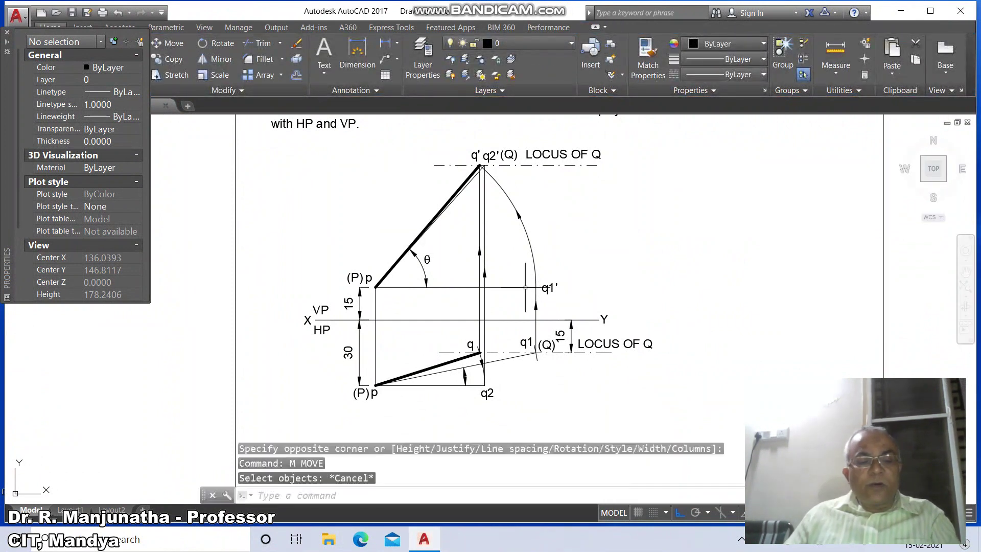
type("co")
key("Return")
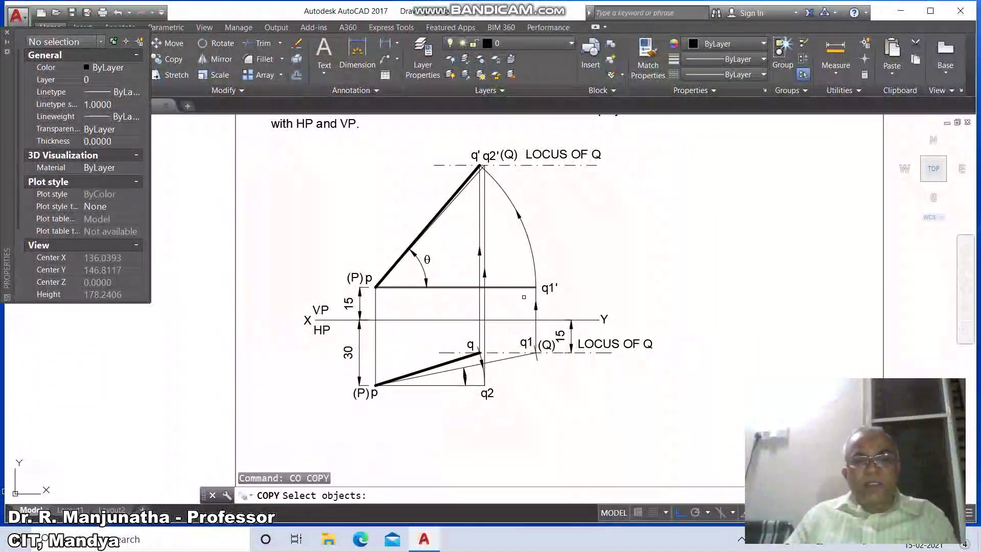
left_click(428, 261)
key("Return")
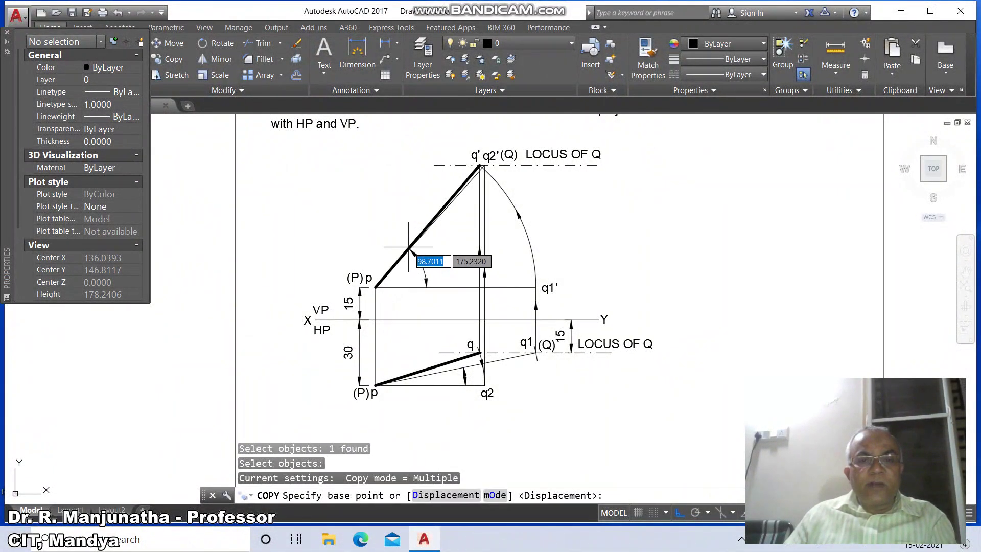
left_click(411, 246)
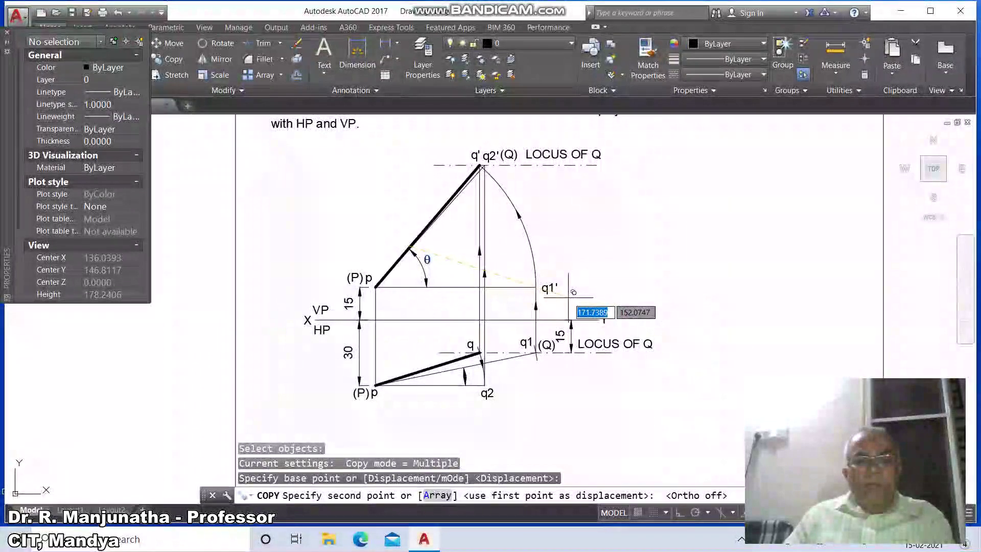
key("Escape")
Step: Copy the θ label from the front-view angle to beside the top-view angle arc
key("Return")
left_click(427, 260)
key("Return")
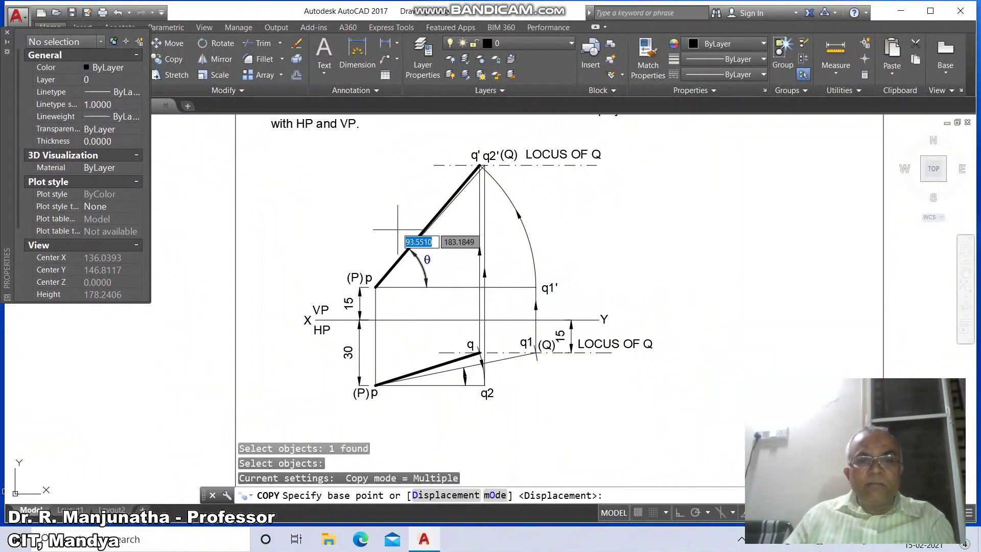
left_click(389, 217)
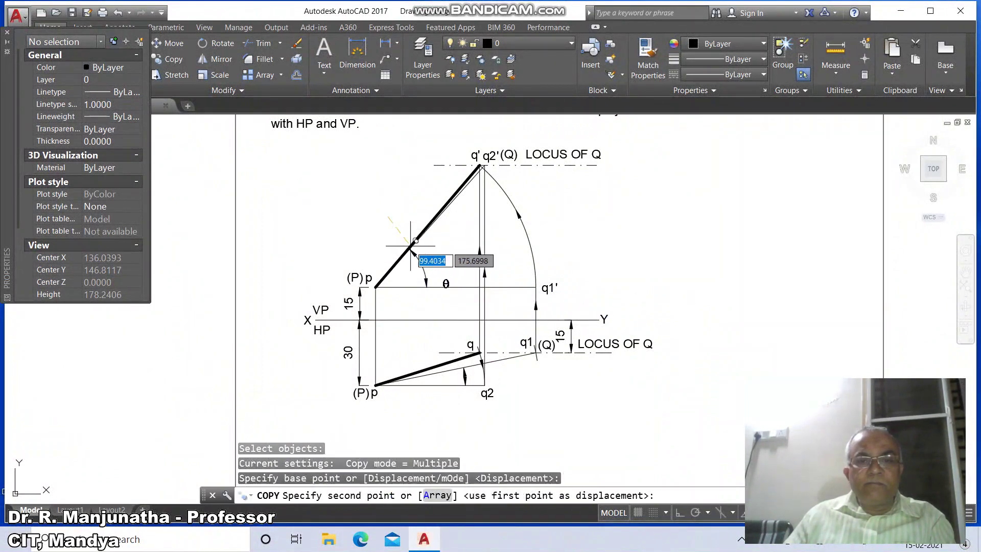
left_click(433, 334)
key("Return")
type("dd")
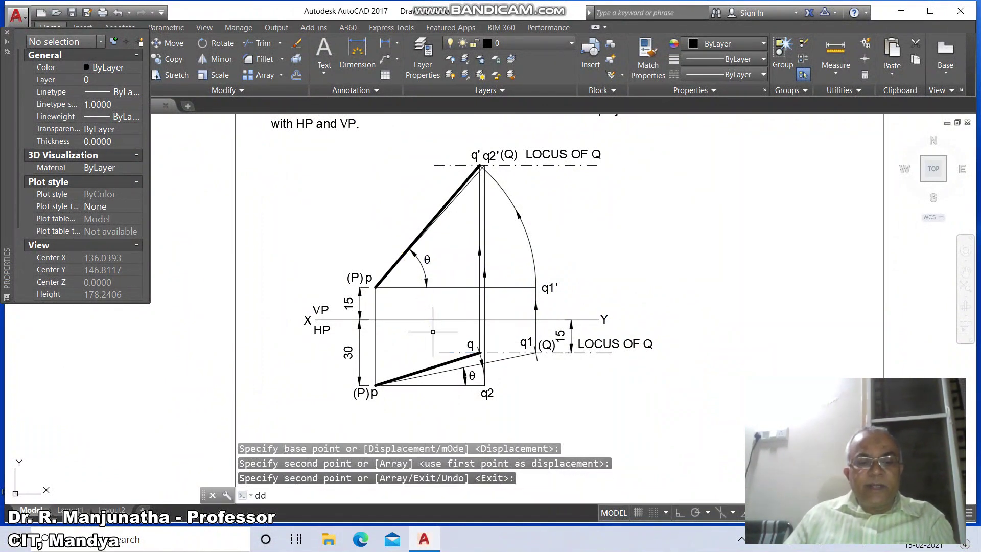
type("edit")
key("Return")
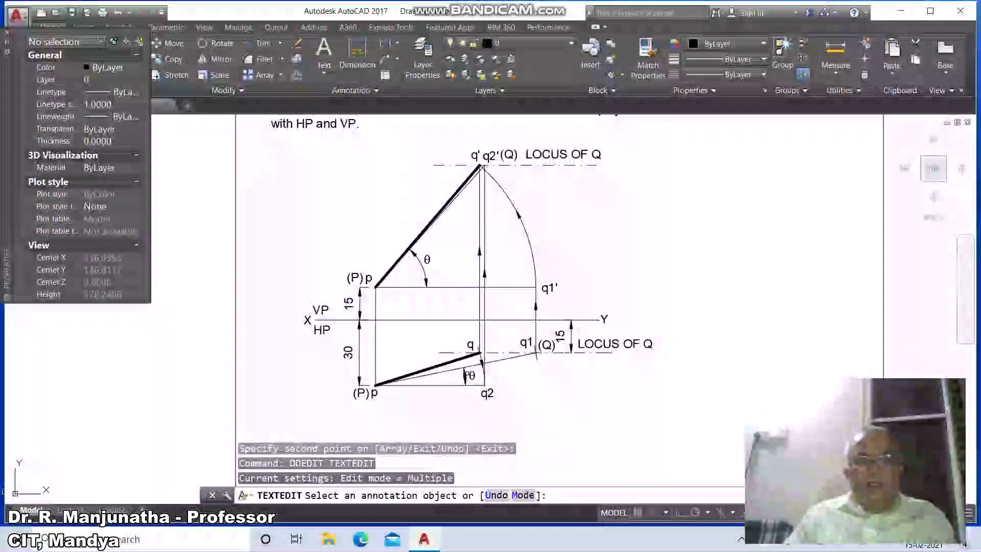
left_click(470, 377)
key("ctrl+Return")
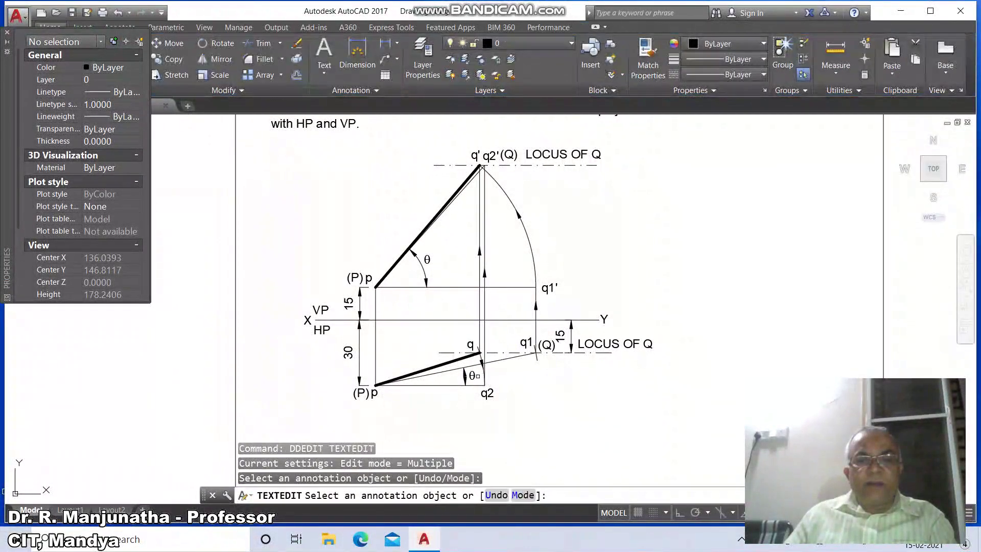
left_click(472, 376)
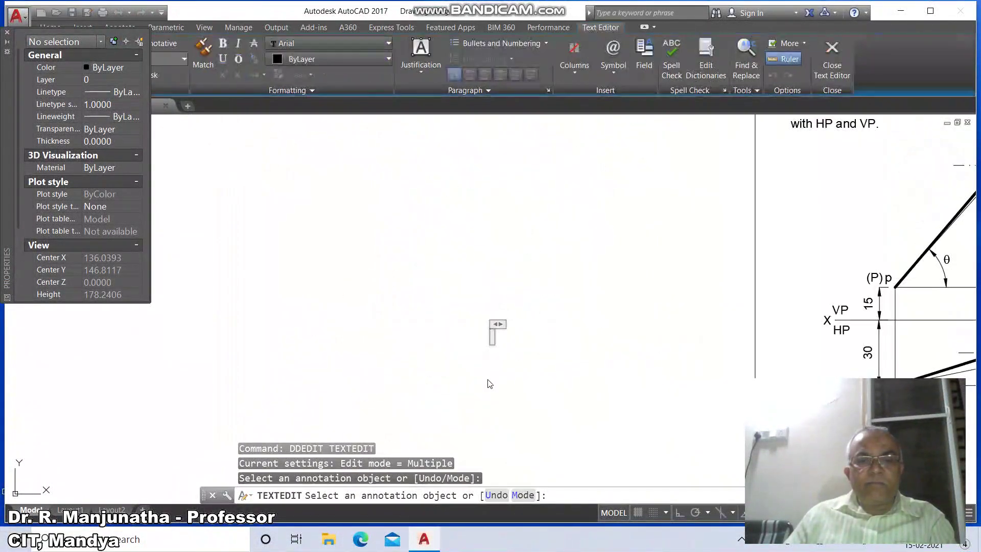
left_click(536, 377)
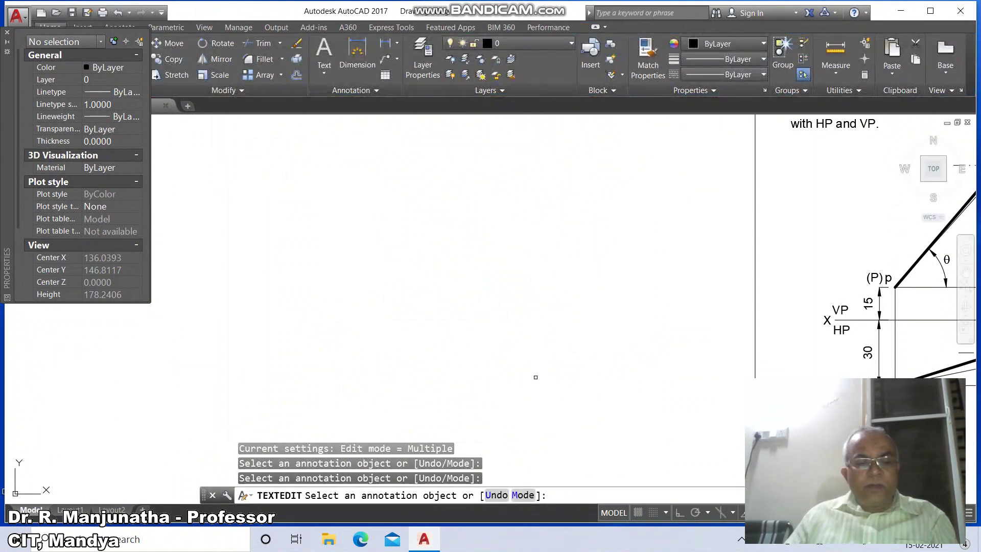
type("z")
key("Return")
key("Escape")
key("Escape")
key("Escape")
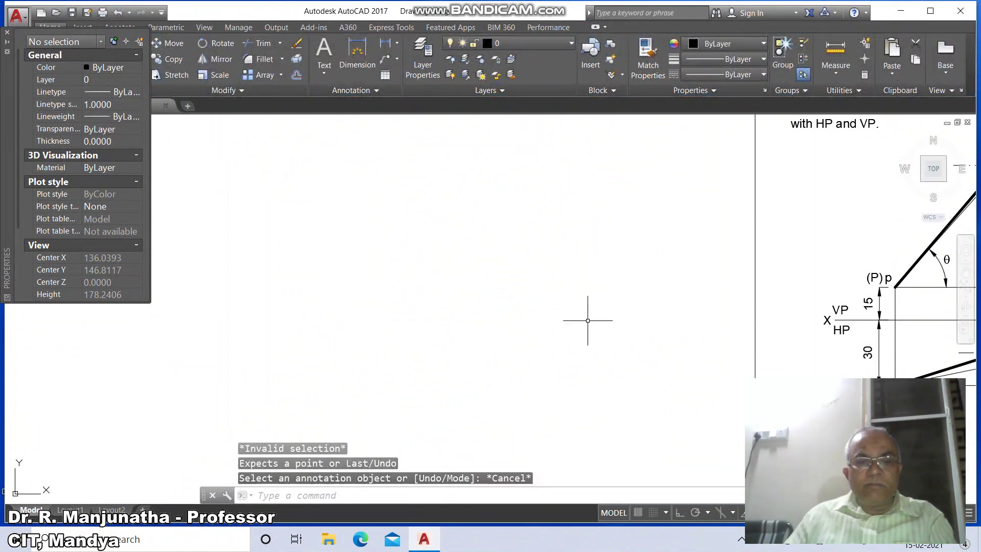
type("z")
key("Return")
type("p")
key("Return")
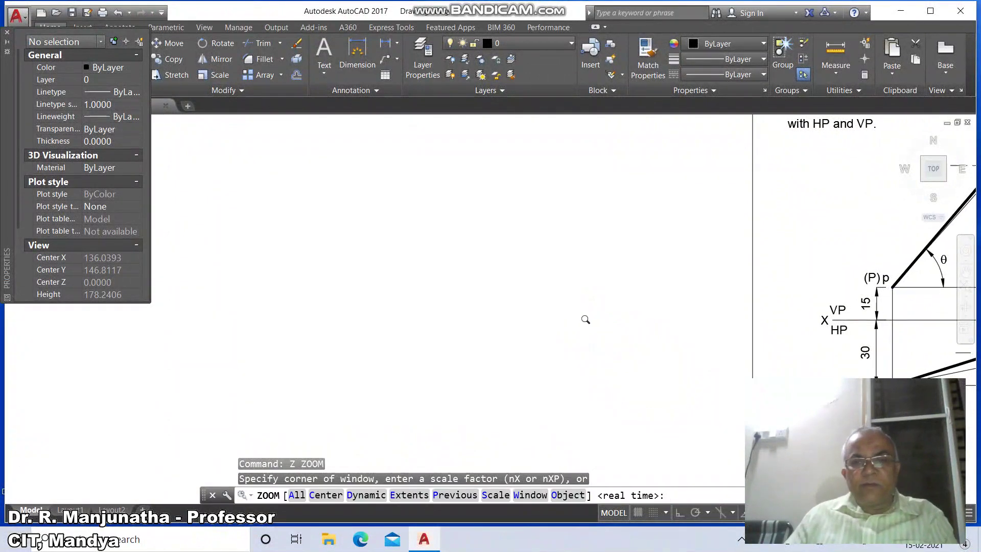
Step: Change the copied θ label beside the top-view angle arc to φ
type("dded")
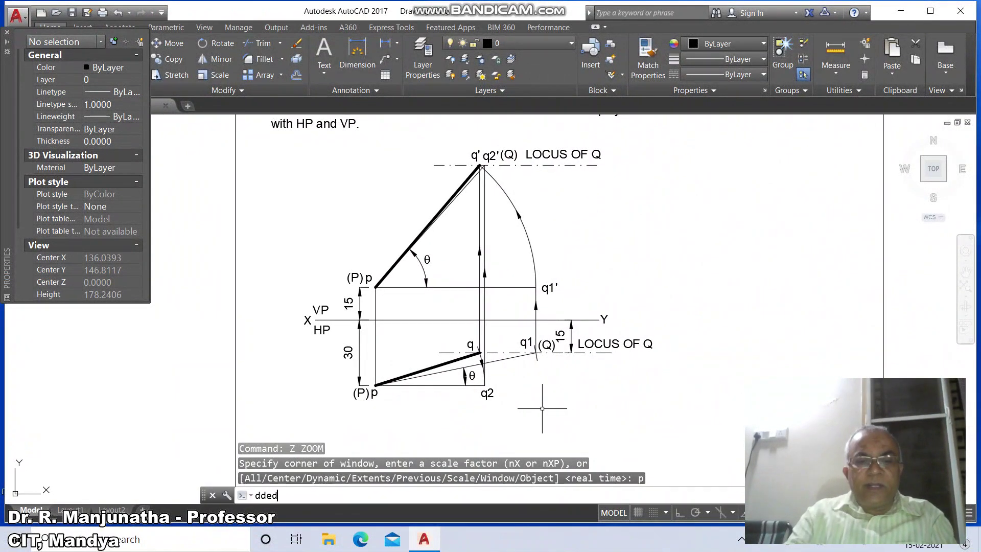
type("it")
key("Return")
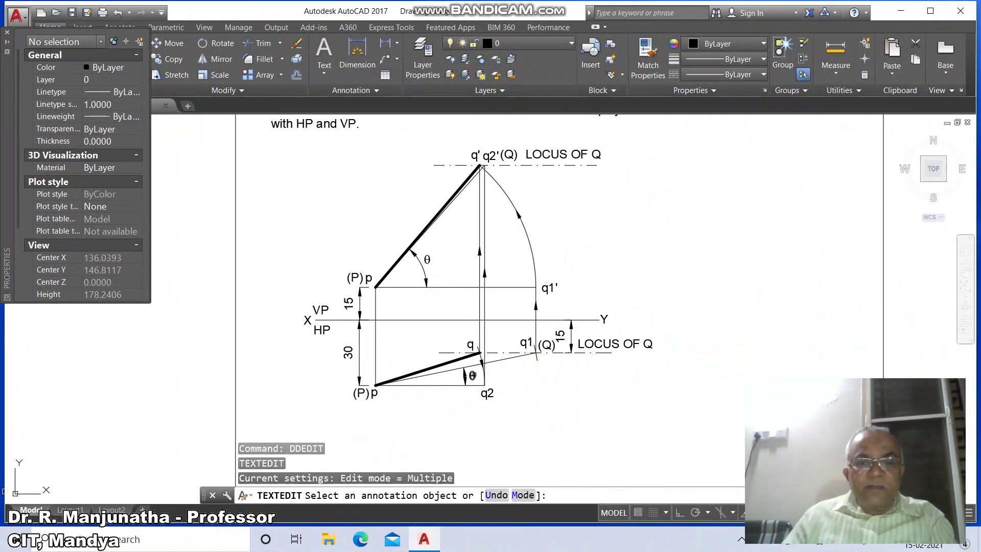
left_click(472, 375)
type("φ")
key("Return")
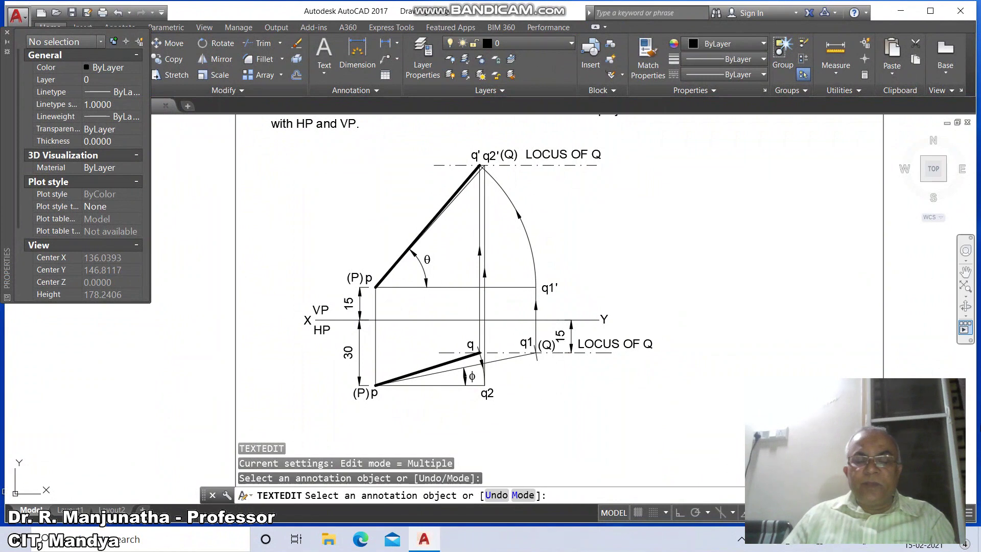
type("dt")
key("Return")
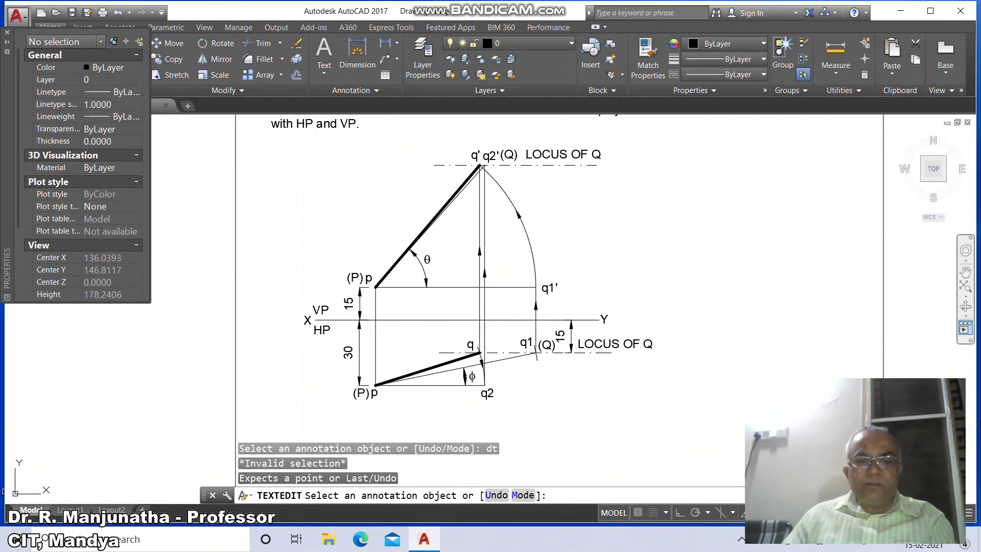
key("Return")
Step: Add the single-line heading ANSWERS in the blank area beside the projections, with height 4 and rotation 0
type("dt")
key("Return")
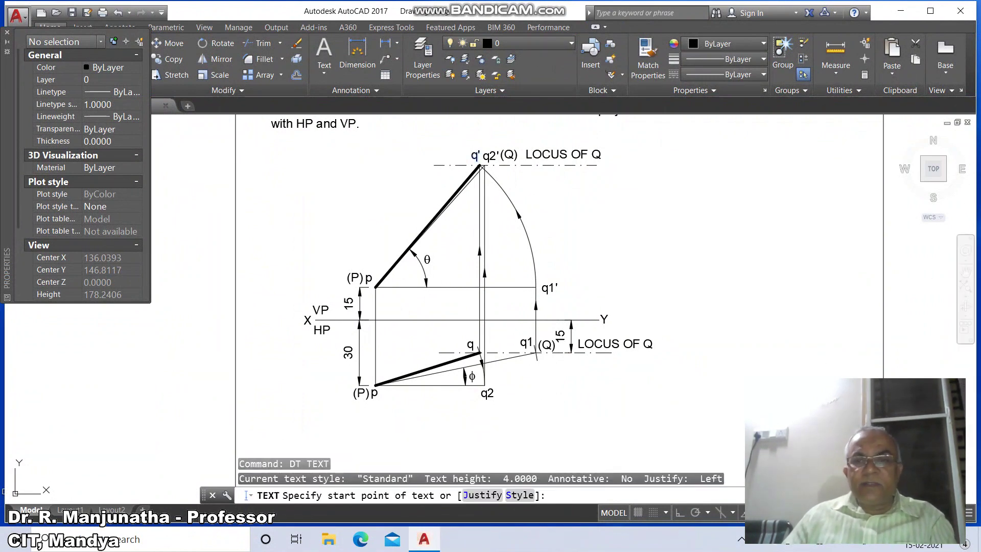
left_click(702, 280)
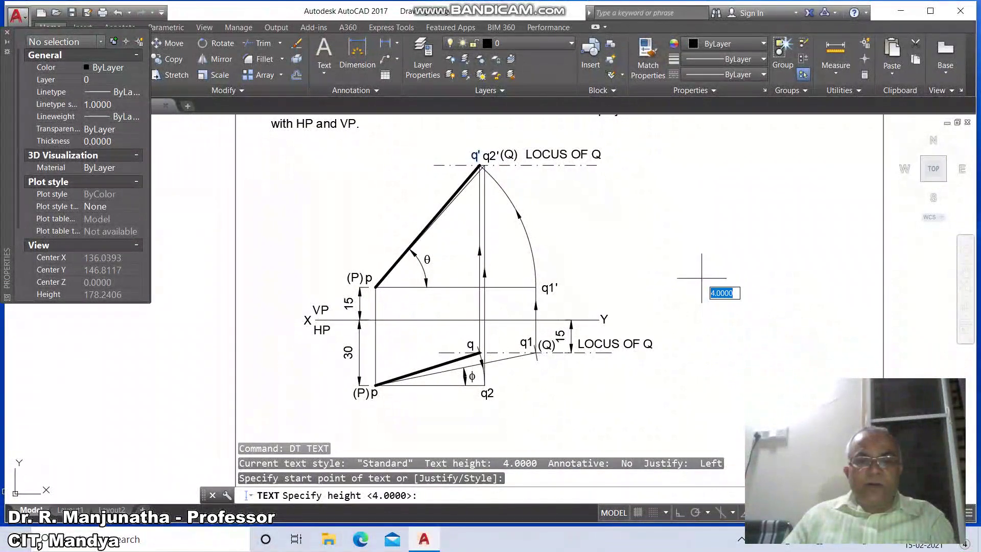
key("Return")
key("Return")
type("ANS")
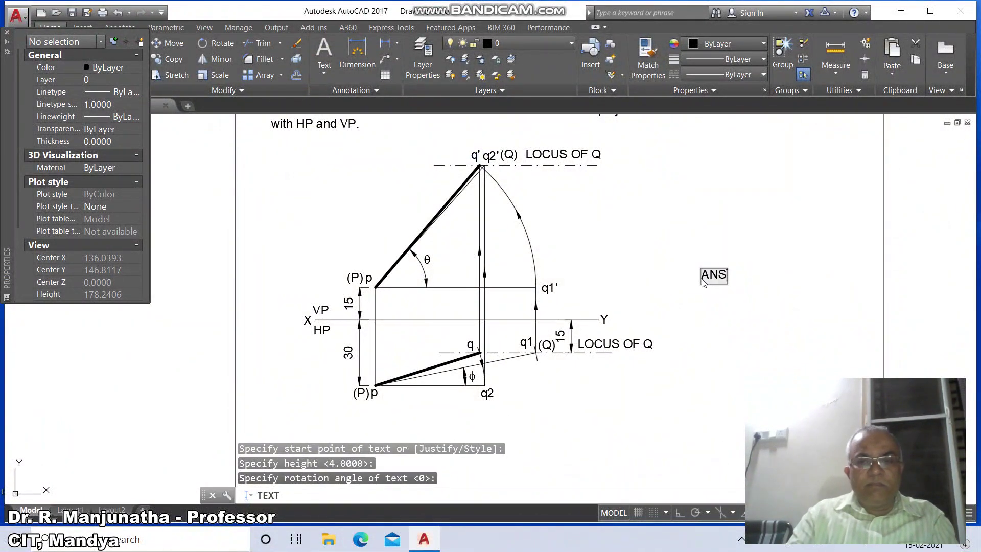
type("WERS")
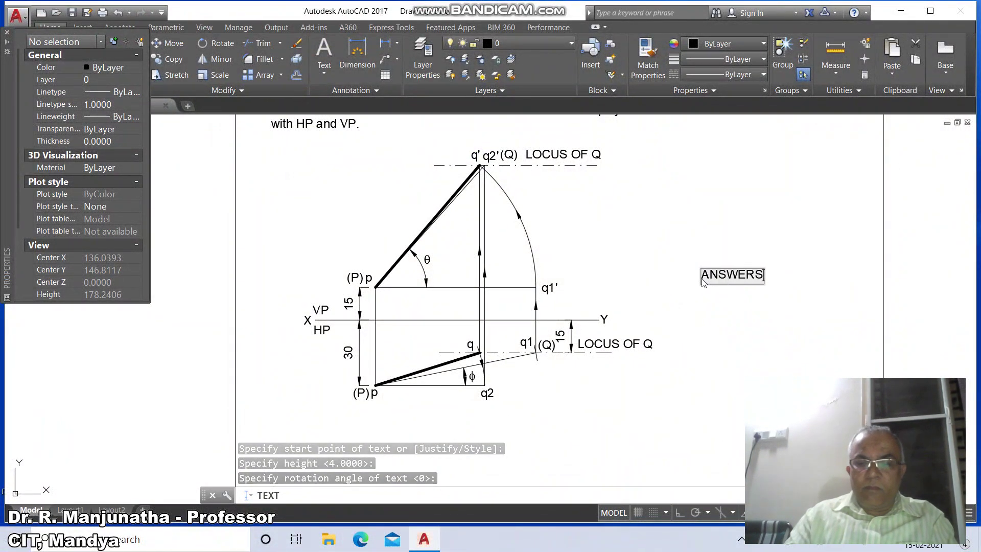
key("Return")
key("Return")
Step: With Ortho on, draw a horizontal line under the ANSWERS heading and a vertical line down from its right end
type("l")
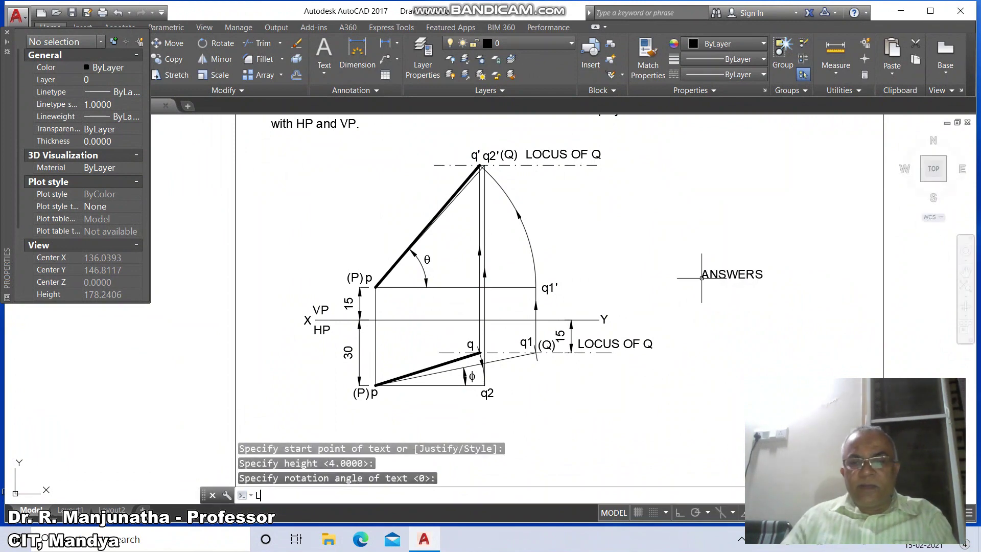
key("Return")
left_click(679, 512)
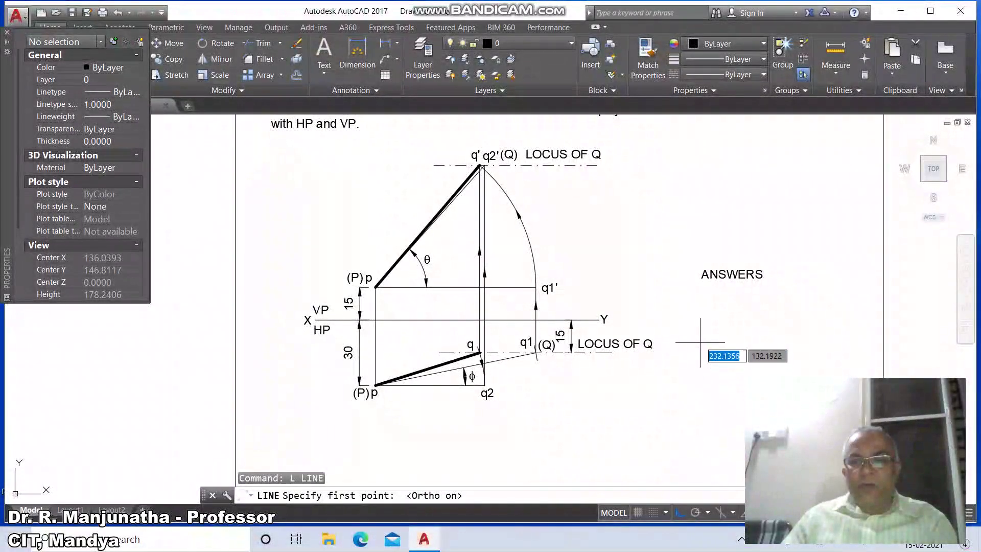
left_click(691, 284)
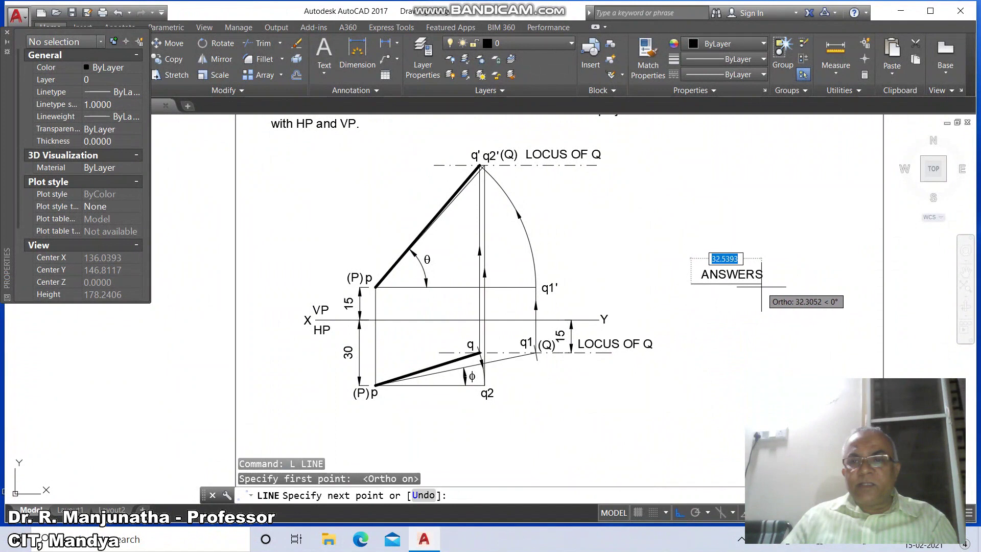
left_click(778, 283)
left_click(777, 398)
key("Return")
Step: Add the single-line text 48.19° at height 4 below the horizontal line under ANSWERS
type("DT")
key("Return")
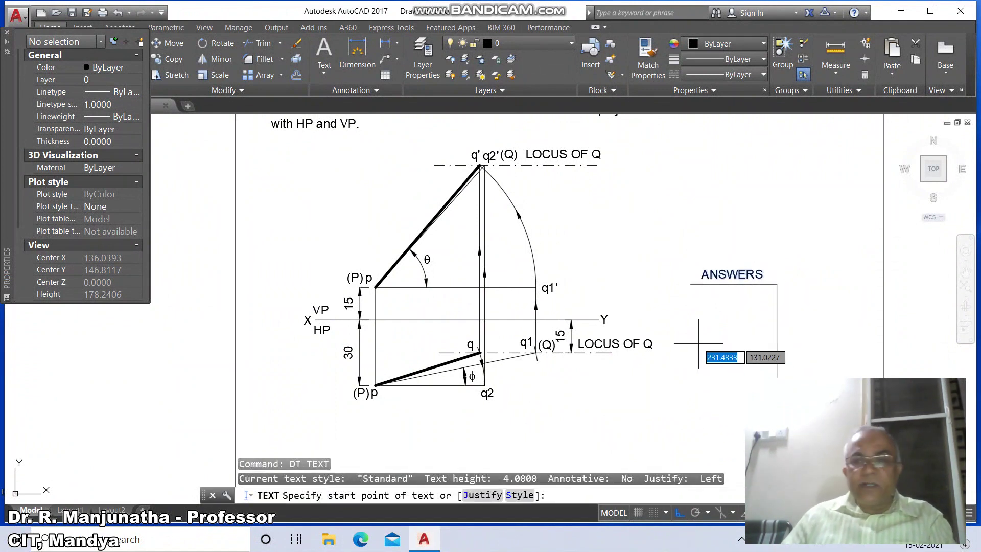
left_click(730, 294)
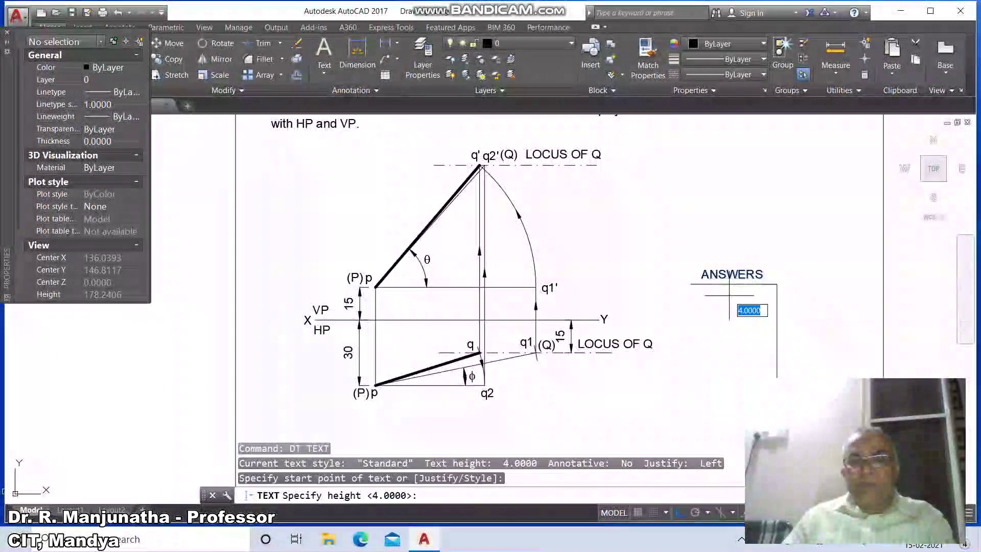
key("Return")
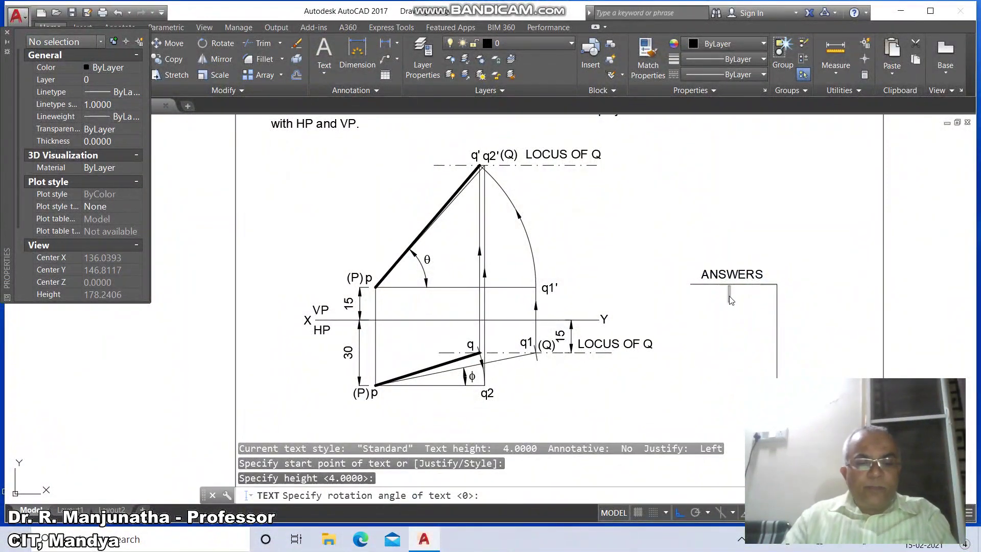
type("48.19")
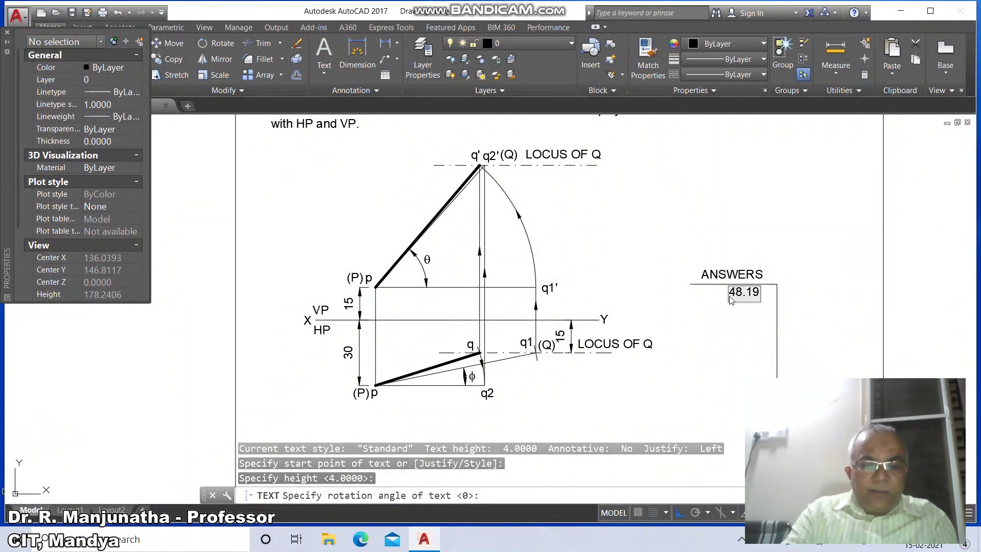
type("%%d")
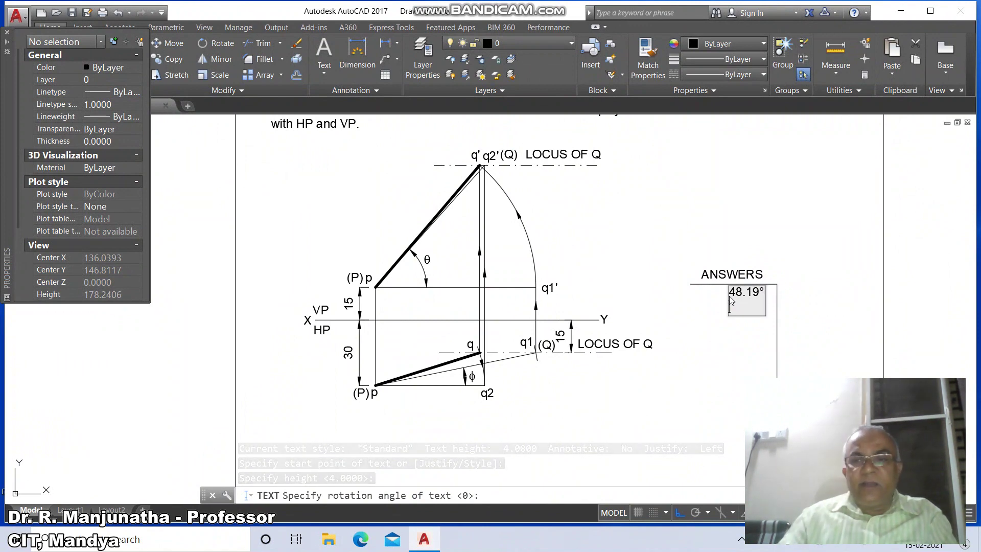
key("Return")
key("Return")
Step: Move the 48.19° text slightly to the right, closer to the vertical line
type("m")
key("Return")
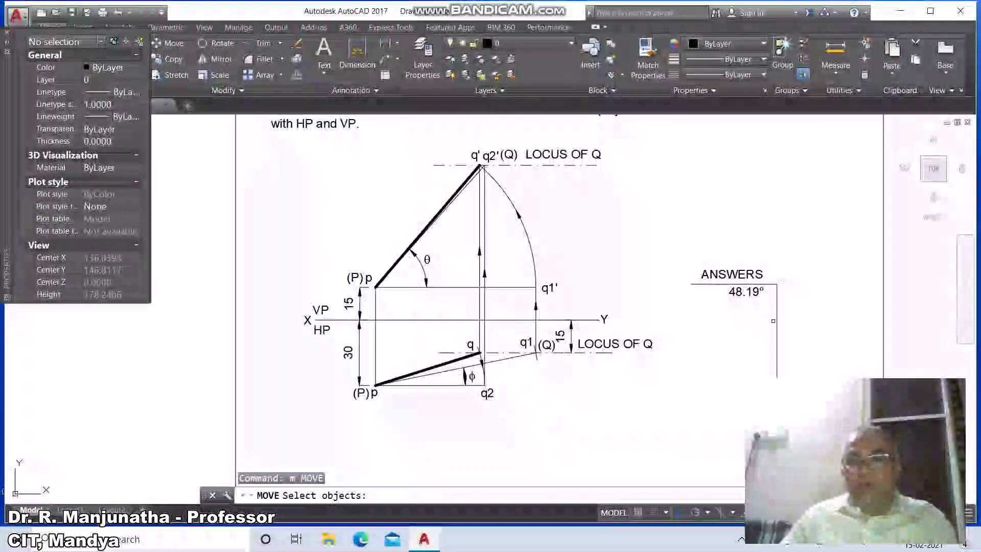
left_click(746, 293)
key("Return")
left_click(751, 325)
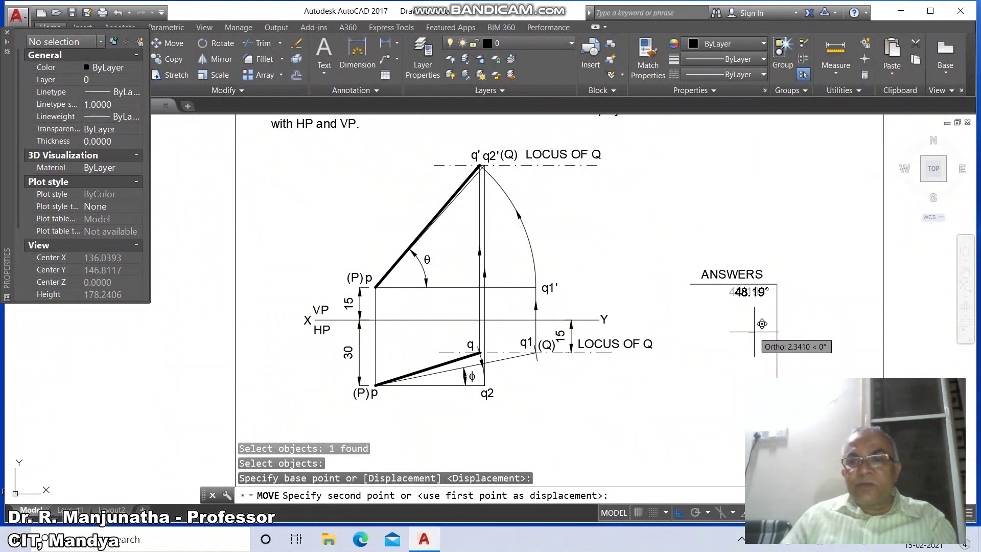
left_click(756, 332)
Step: Offset the horizontal line under ANSWERS downward twice at 7 mm spacing to form two table rows
type("o")
key("Return")
type("7")
key("Return")
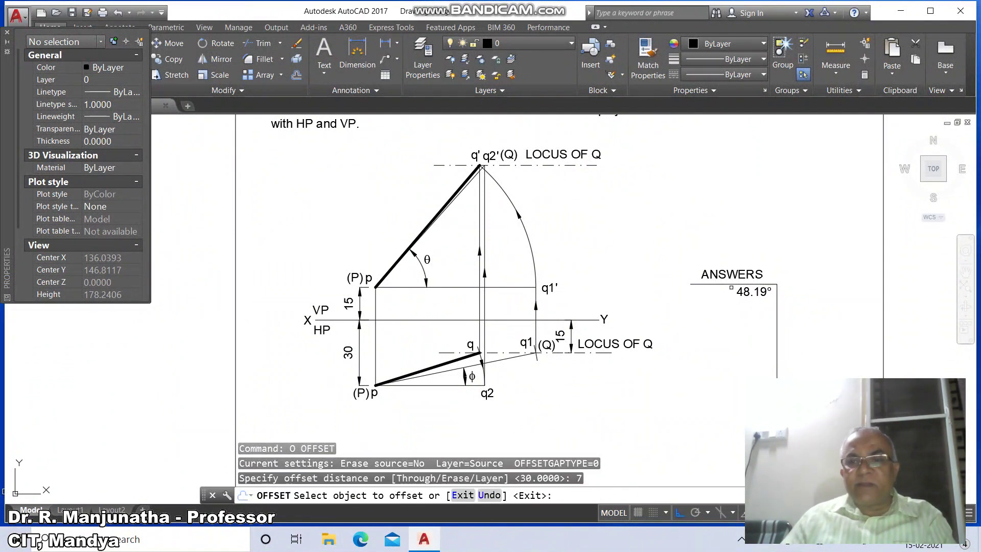
left_click(730, 285)
left_click(729, 305)
left_click(729, 298)
left_click(810, 328)
key("Escape")
Step: Fillet the lowest table line and the right vertical line with zero radius to form a sharp corner
type("f")
key("Return")
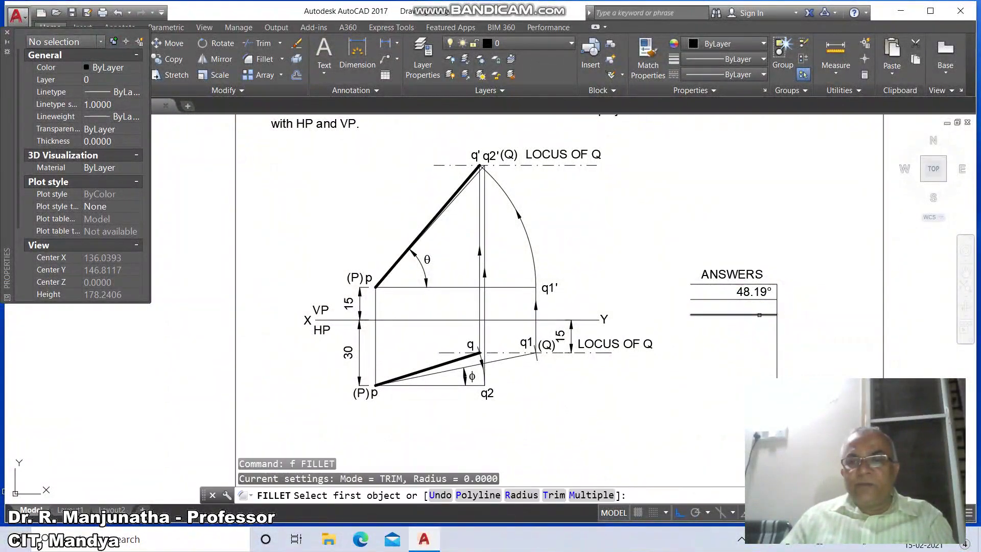
left_click(759, 315)
left_click(776, 307)
Step: Copy the 48.19° text straight down into the second table row
type("c")
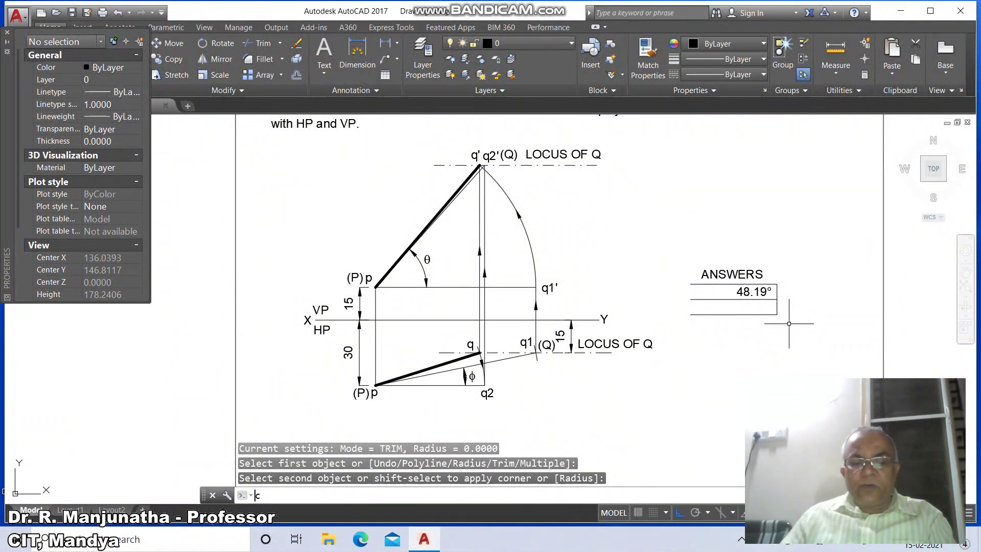
type("o")
key("Return")
left_click(765, 292)
key("Return")
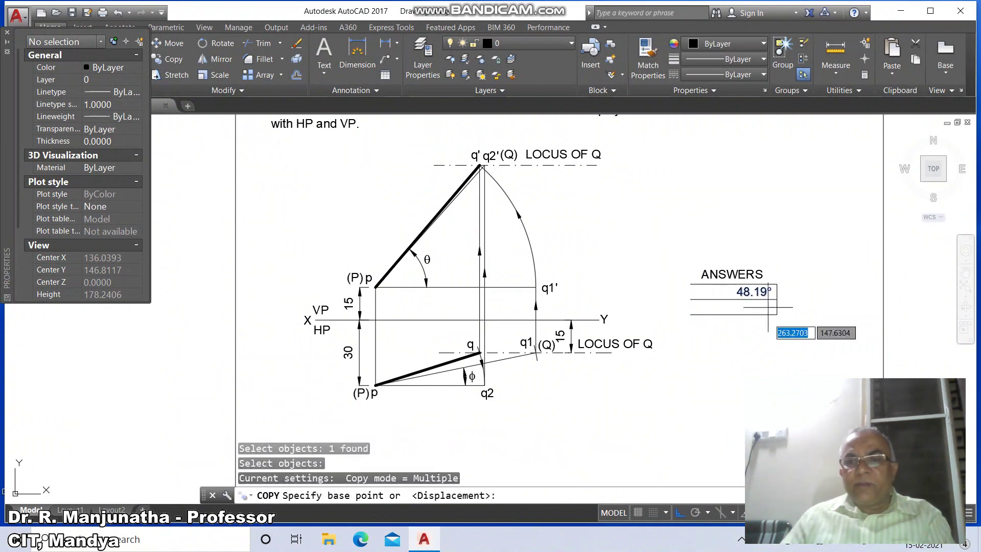
left_click(769, 324)
left_click(772, 339)
key("Return")
Step: Change the angle text in the second table row to 11.54°
type("ddedit")
key("Return")
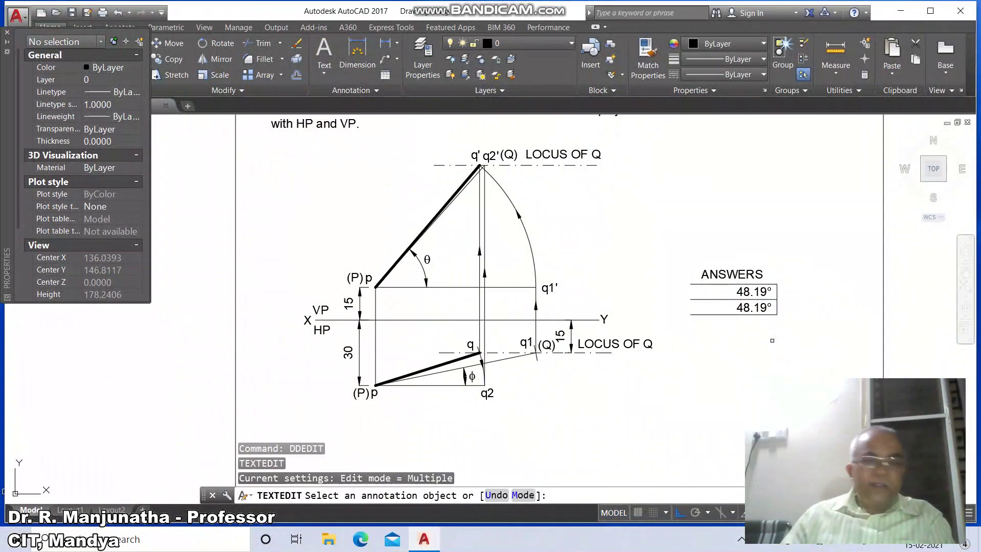
left_click(763, 309)
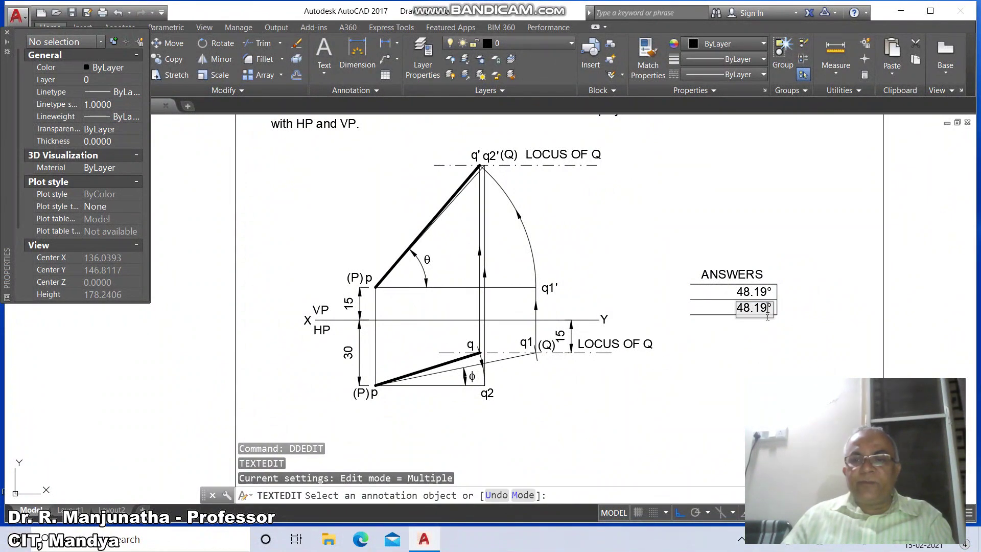
type("11.54")
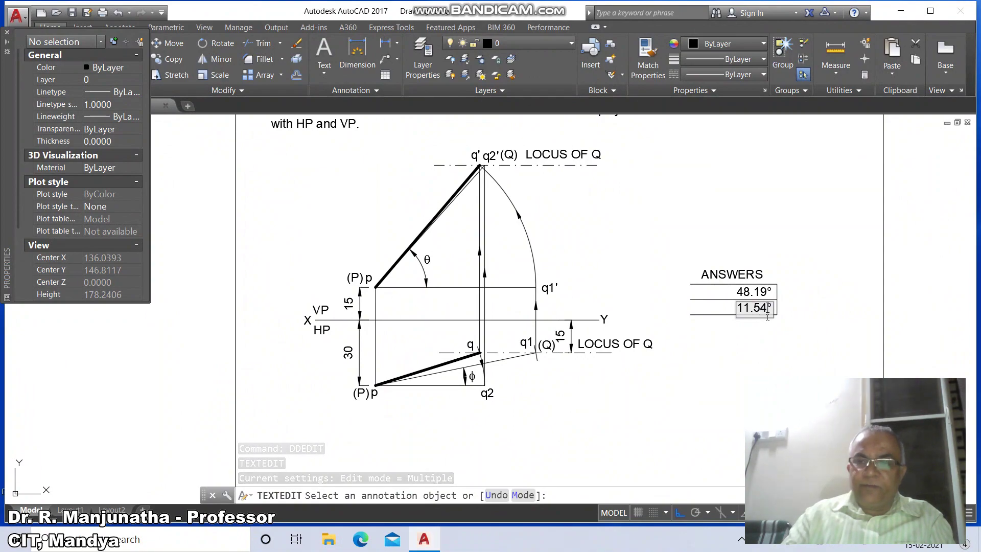
left_click(797, 327)
key("Return")
Step: Copy the table's right vertical line from its top corner to the left of the angle values and below the start of ANSWERS
type("Cp")
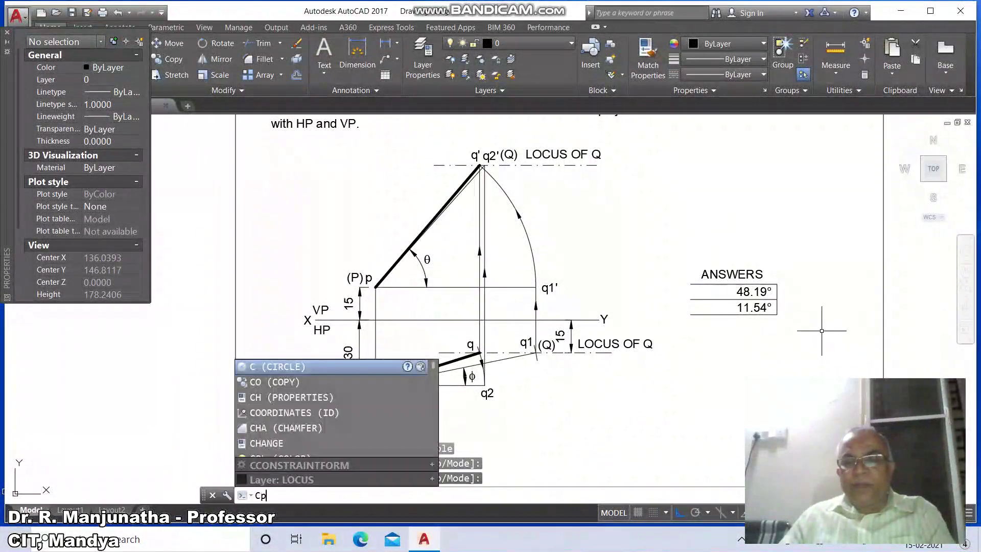
key("Return")
left_click(779, 293)
key("Return")
type("int")
key("Return")
left_click(780, 286)
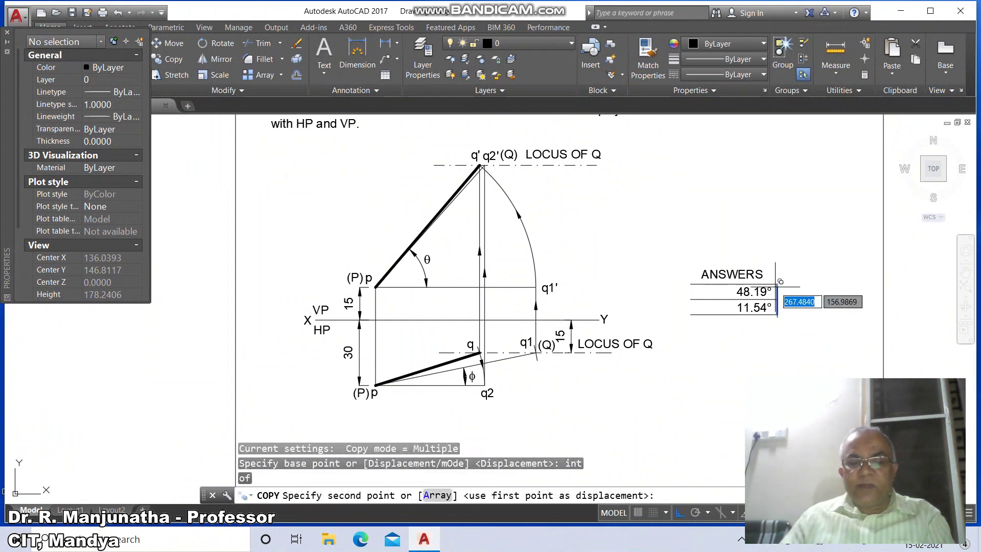
type("nea")
key("Return")
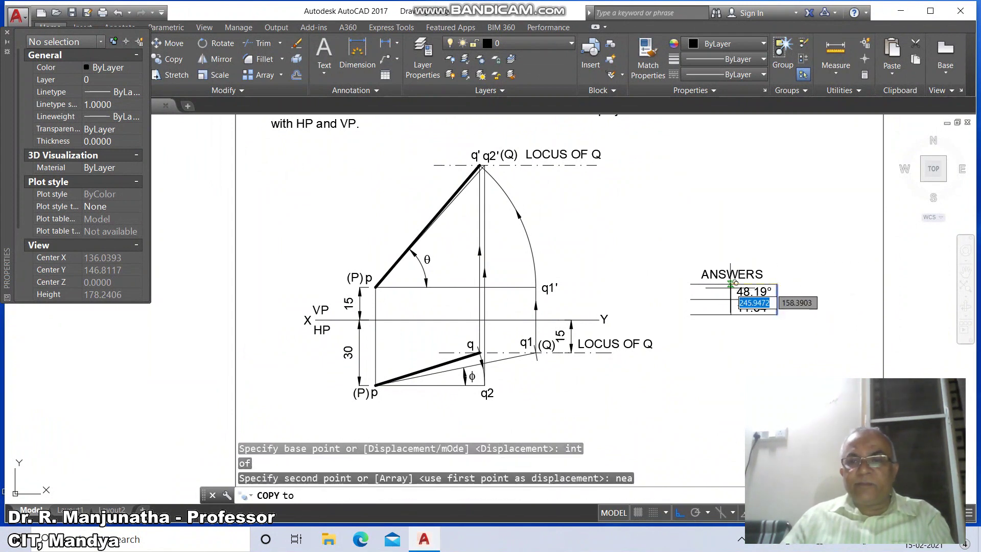
left_click(735, 281)
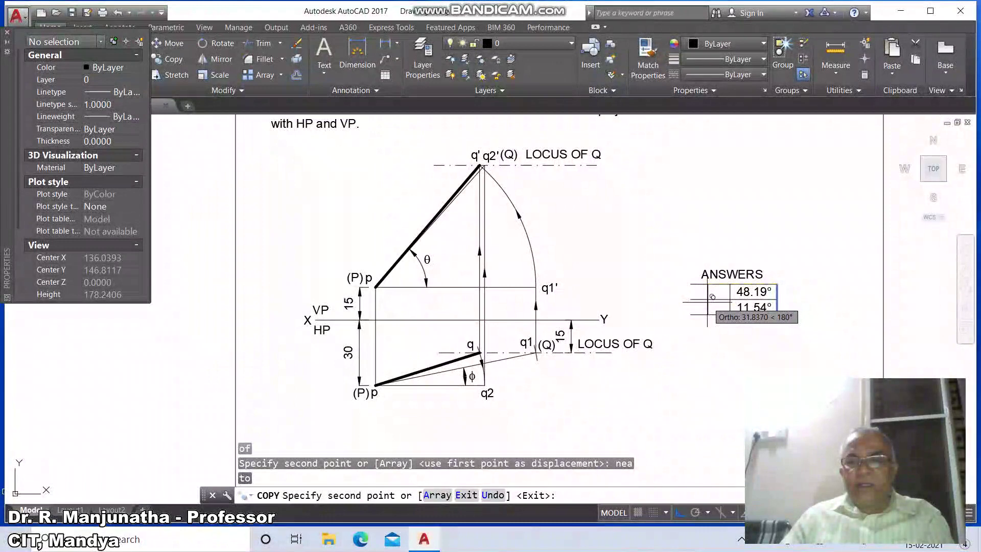
type("nea")
key("Return")
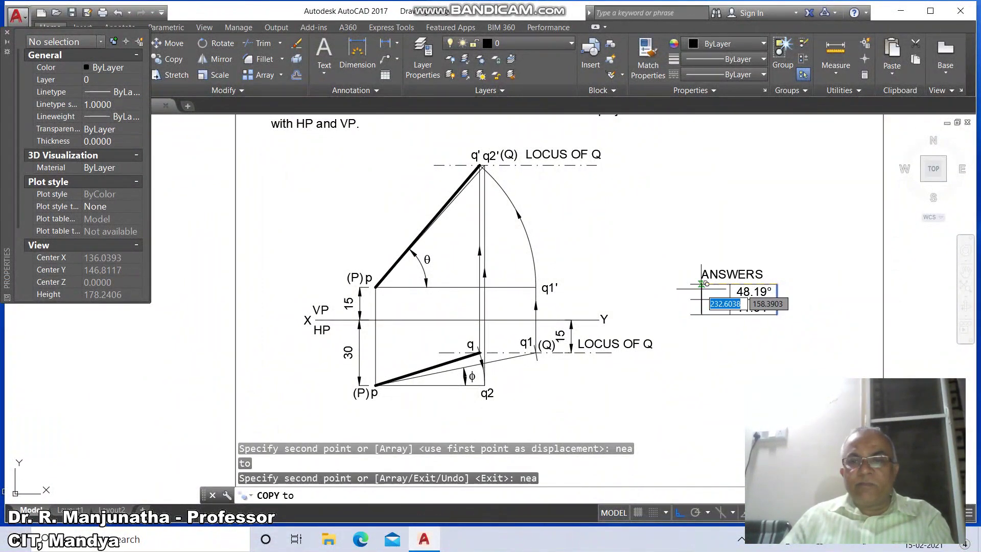
left_click(705, 283)
key("Return")
Step: Trim the horizontal table lines that extend left beyond the leftmost vertical line
type("tr")
key("Return")
left_click(701, 300)
key("Return")
left_click(699, 263)
key("Return")
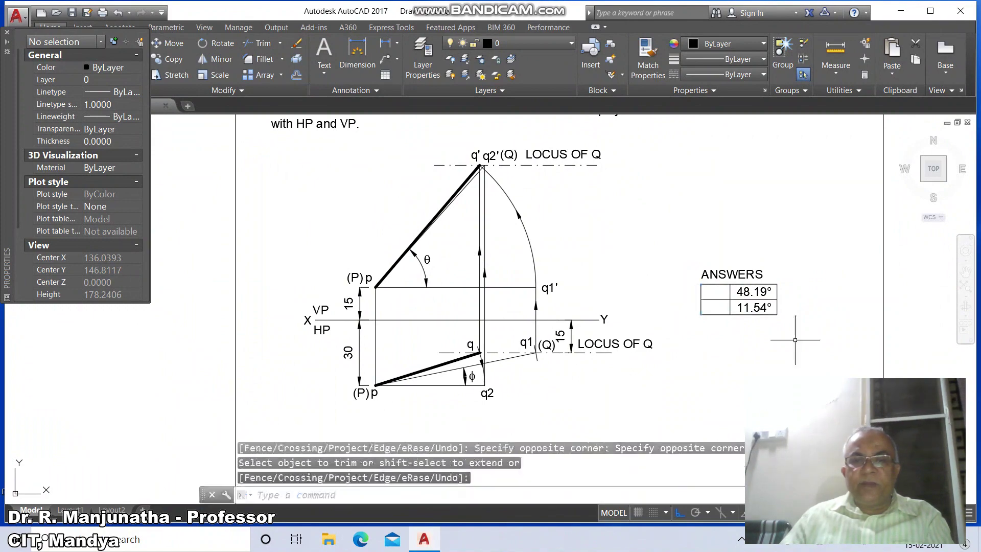
Step: Copy the θ label from the front-view angle into the table cell beside 48.19°
type("cp")
key("Return")
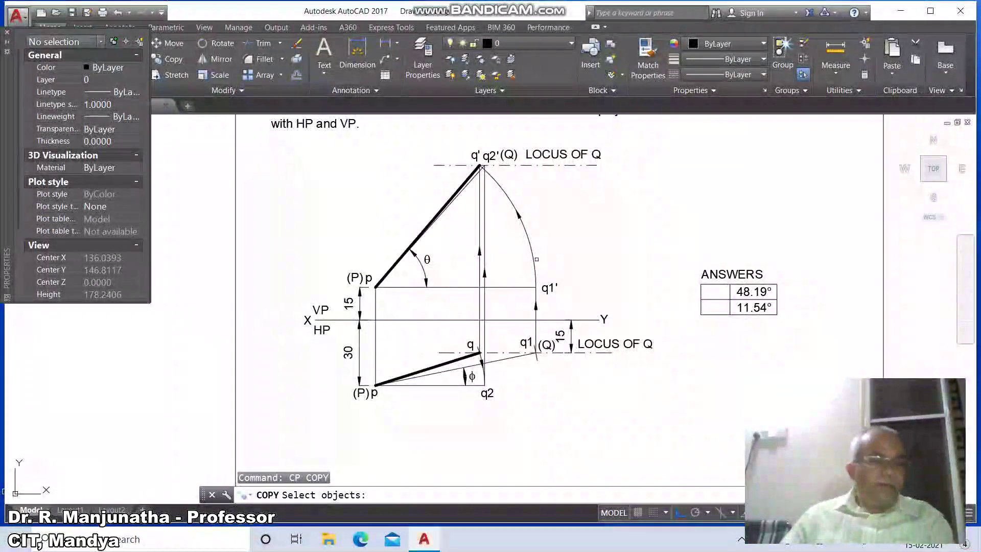
left_click(430, 263)
key("Return")
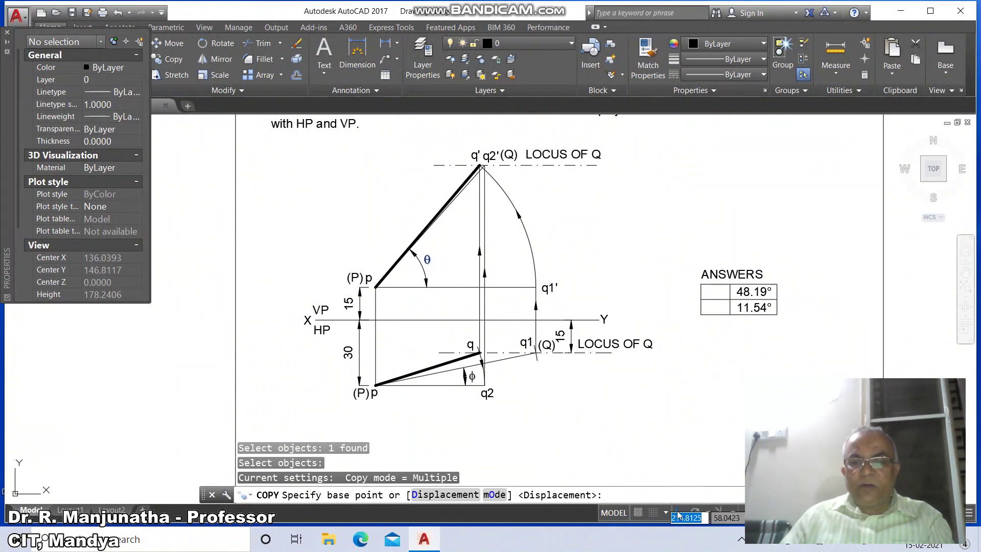
left_click(361, 209)
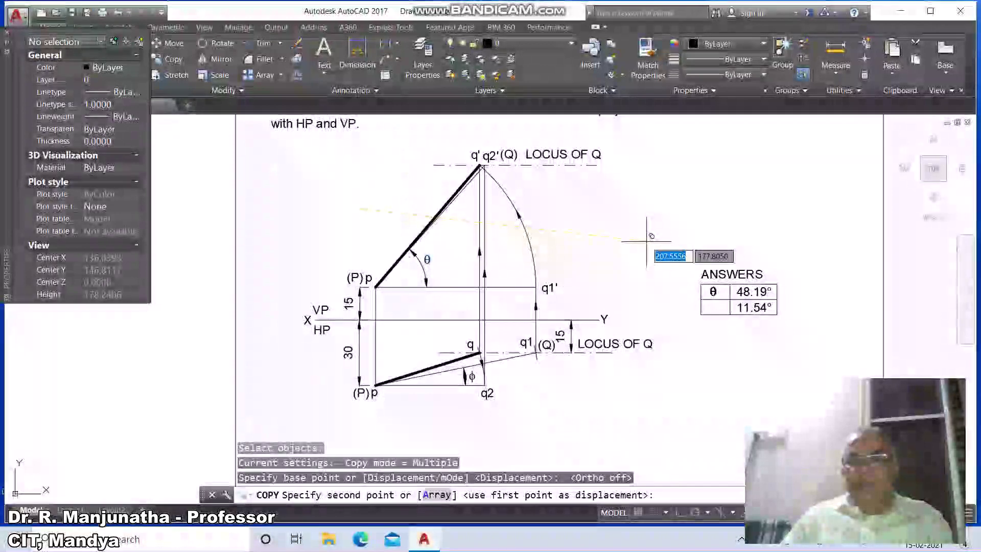
left_click(651, 235)
key("Return")
Step: Copy the φ label from the top-view angle into the table cell beside 11.54°
key("Return")
left_click(471, 376)
key("Return")
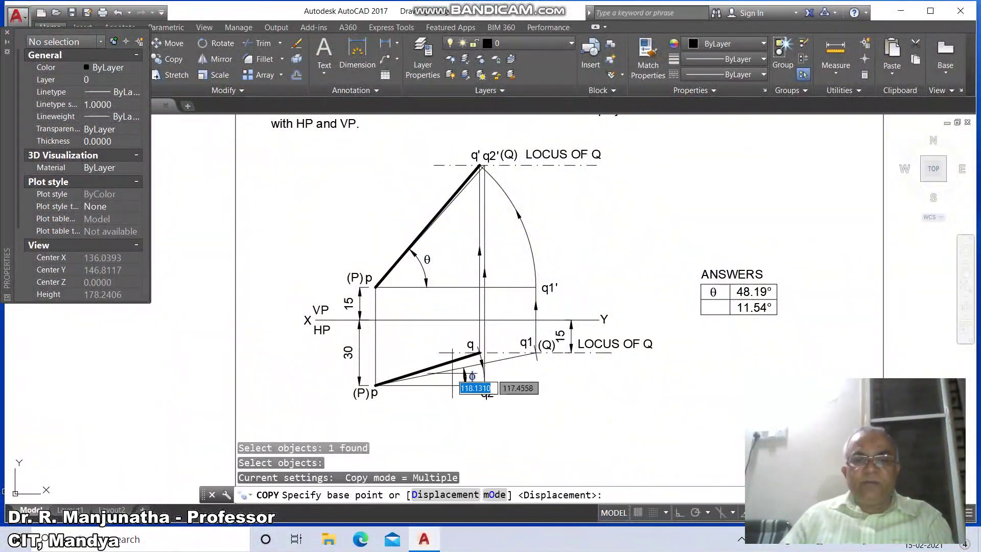
left_click(413, 351)
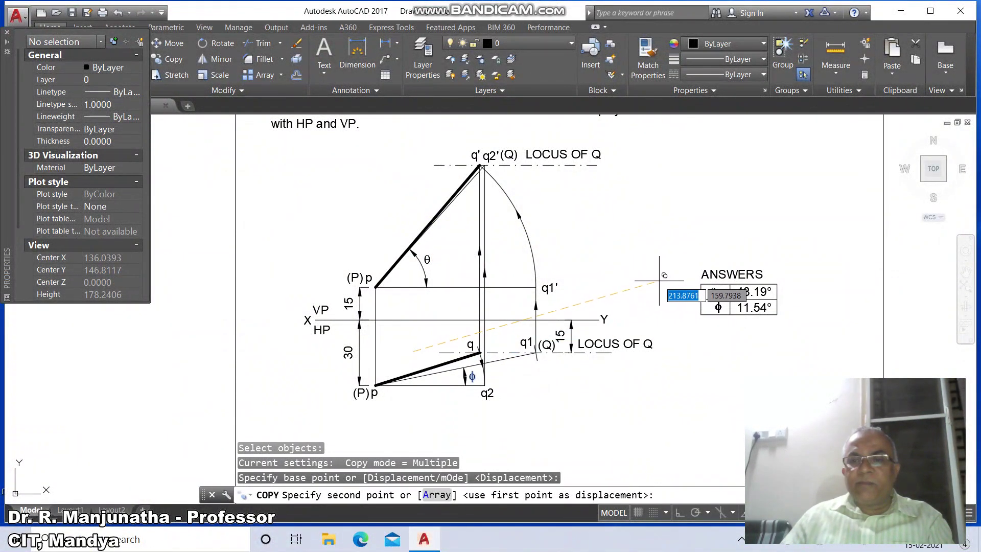
left_click(657, 281)
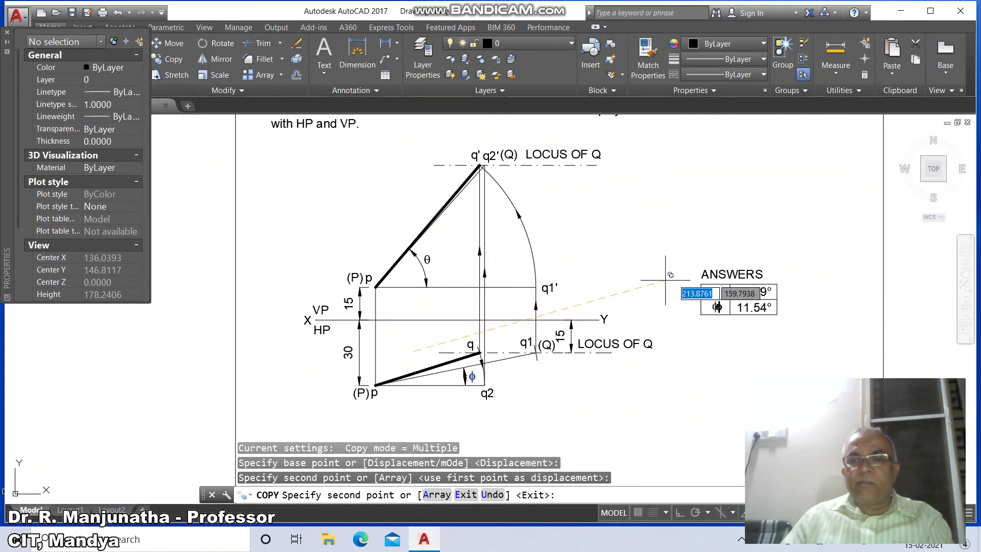
key("Return")
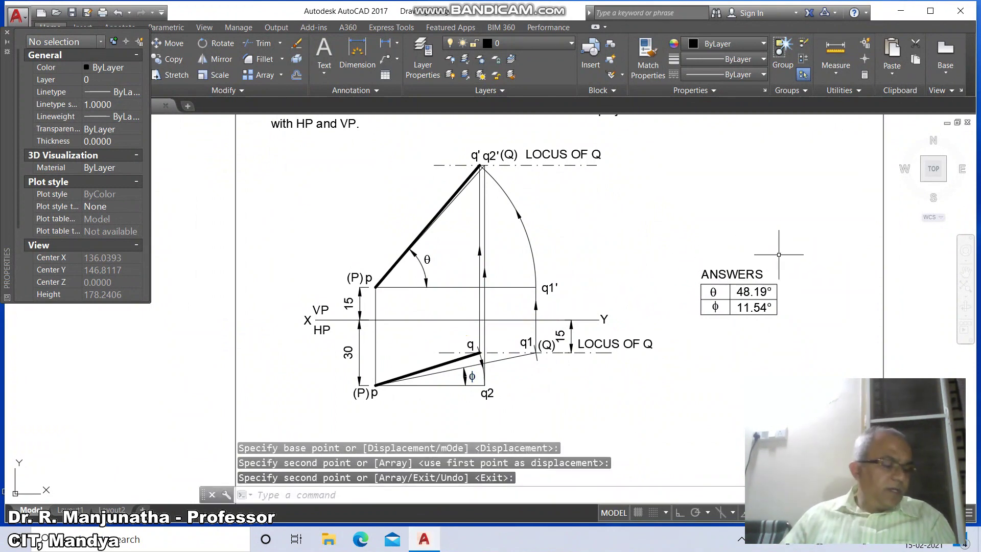
Step: Save the drawing as P64 in the LINE DRAWING folder inside AUTOCAD CAED on New Volume (E:)
type("z")
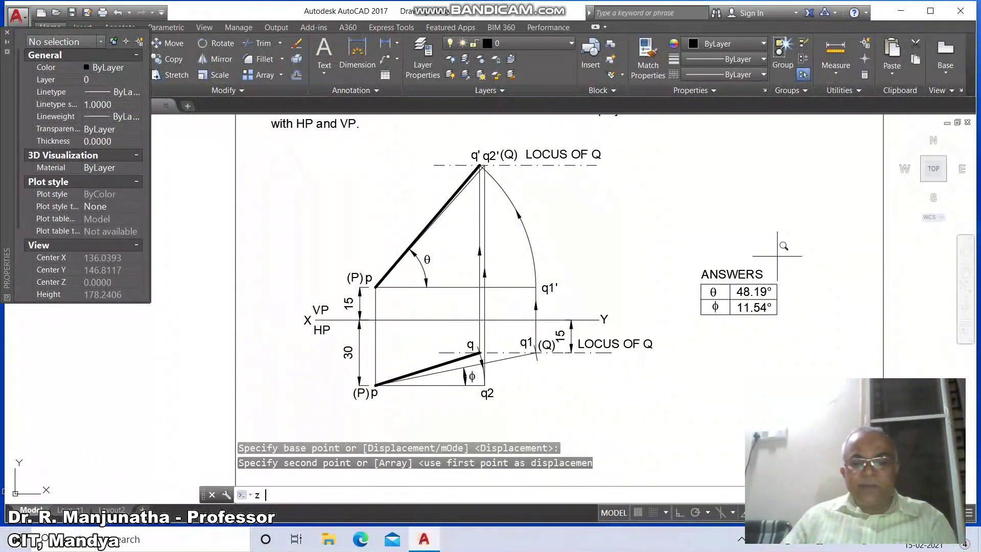
key("Return")
type("p")
key("Return")
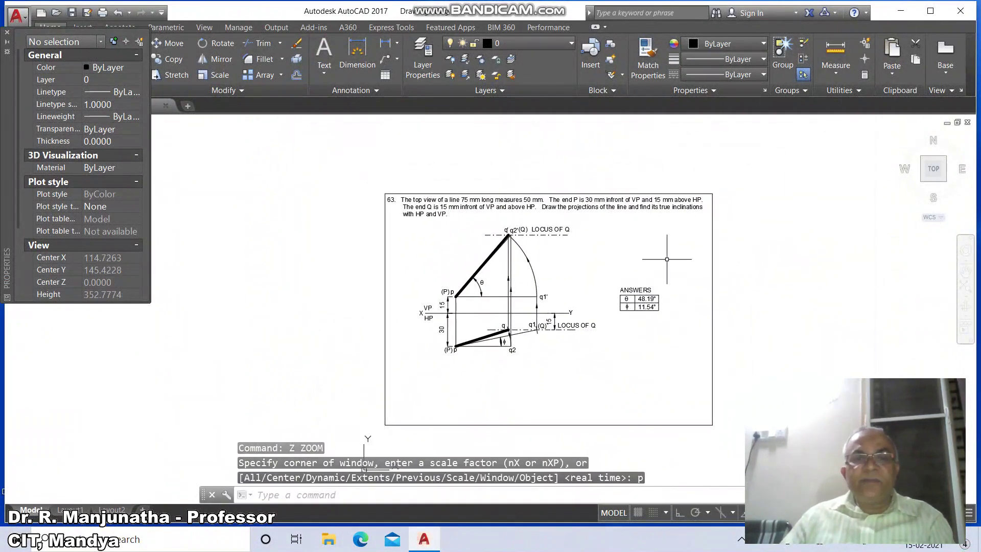
left_click(72, 12)
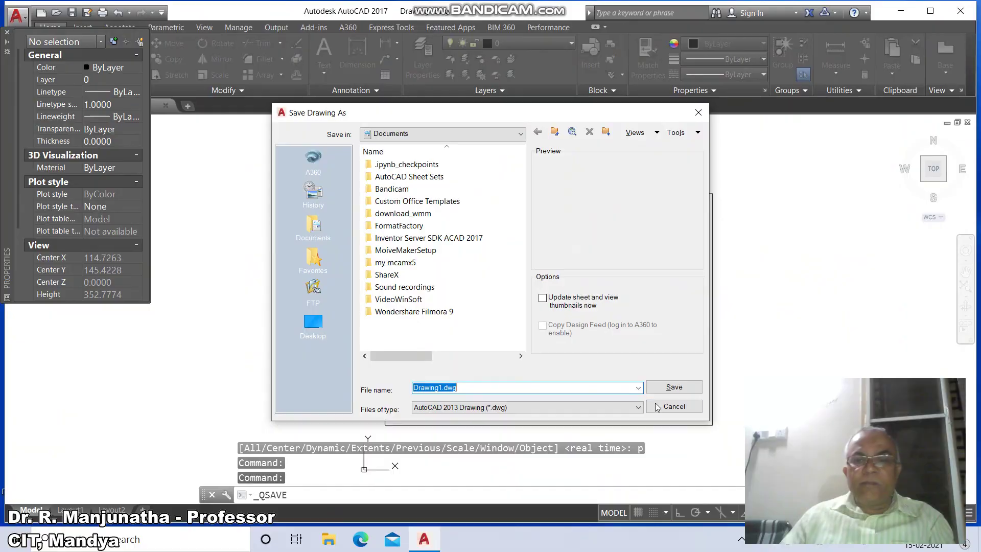
left_click(444, 133)
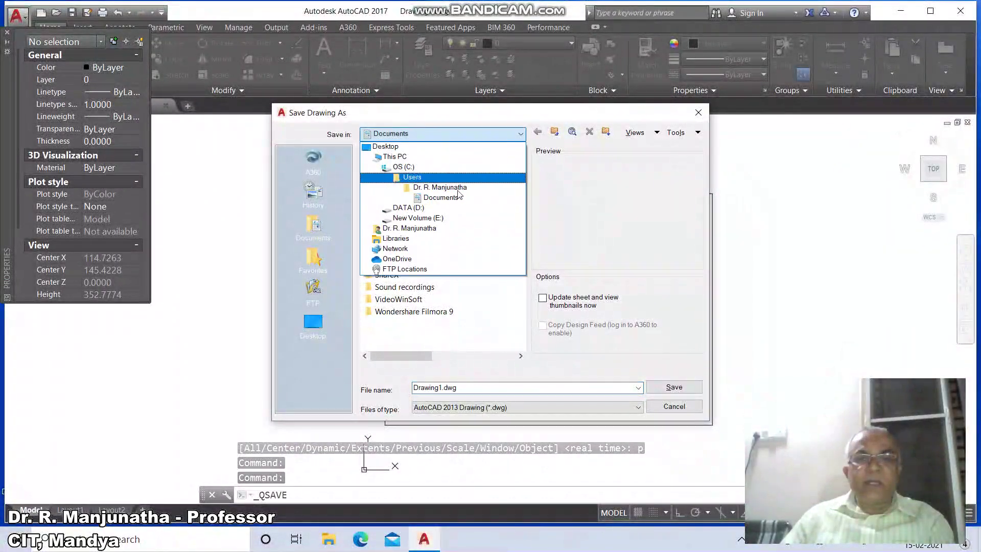
left_click(420, 218)
double_click(418, 177)
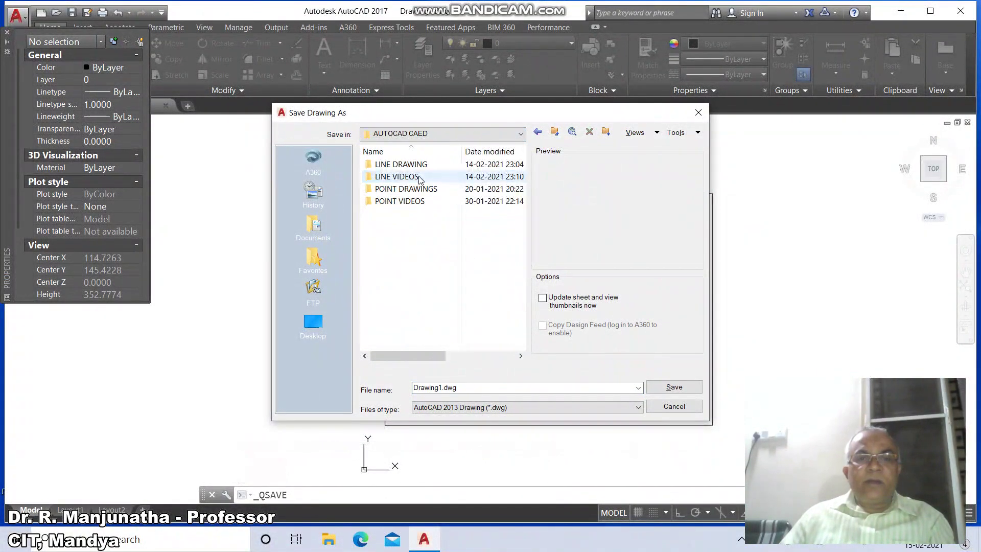
double_click(401, 164)
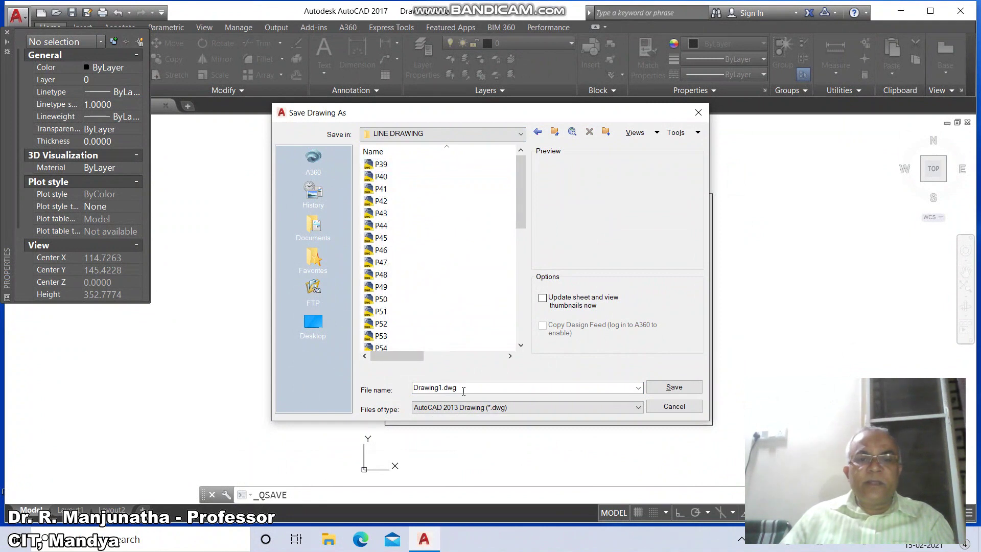
type("P")
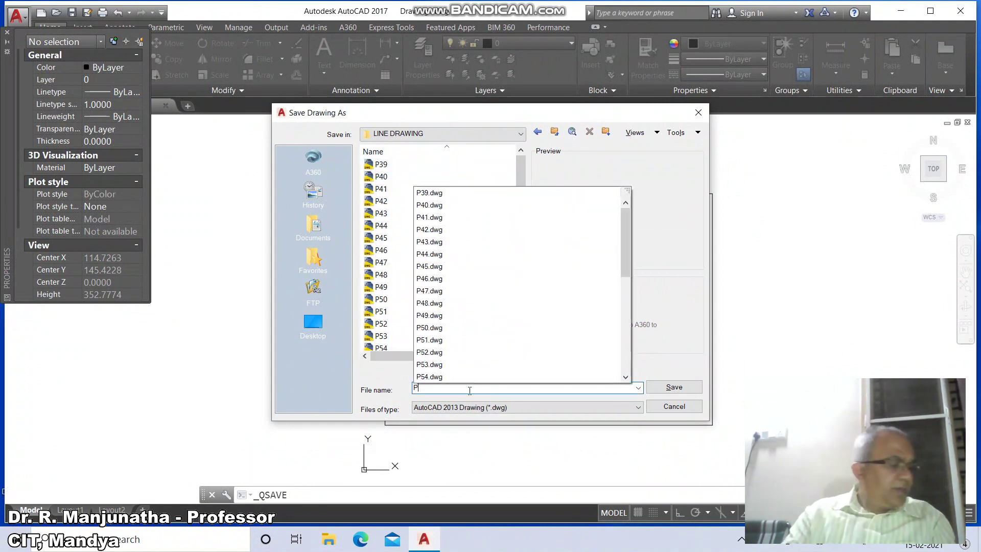
type("64")
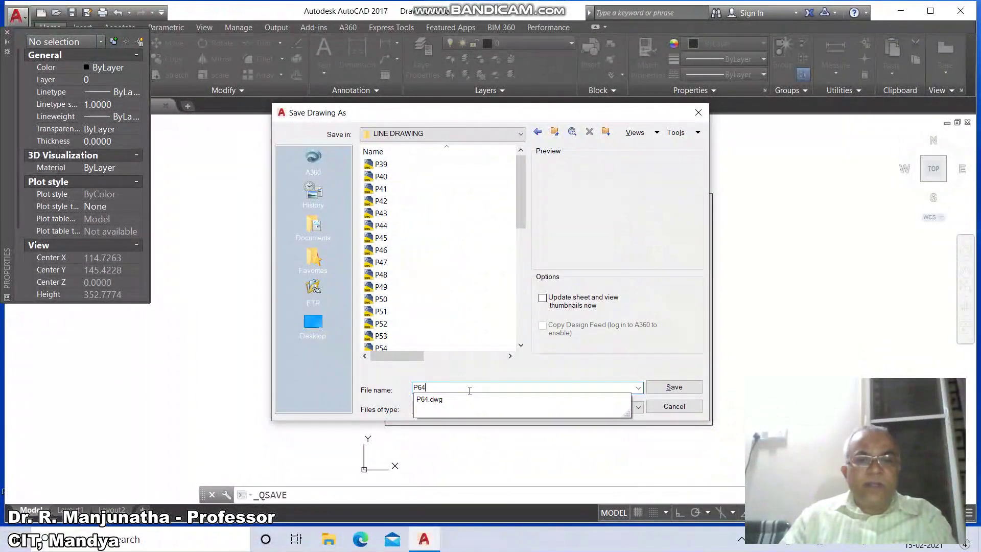
key("Return")
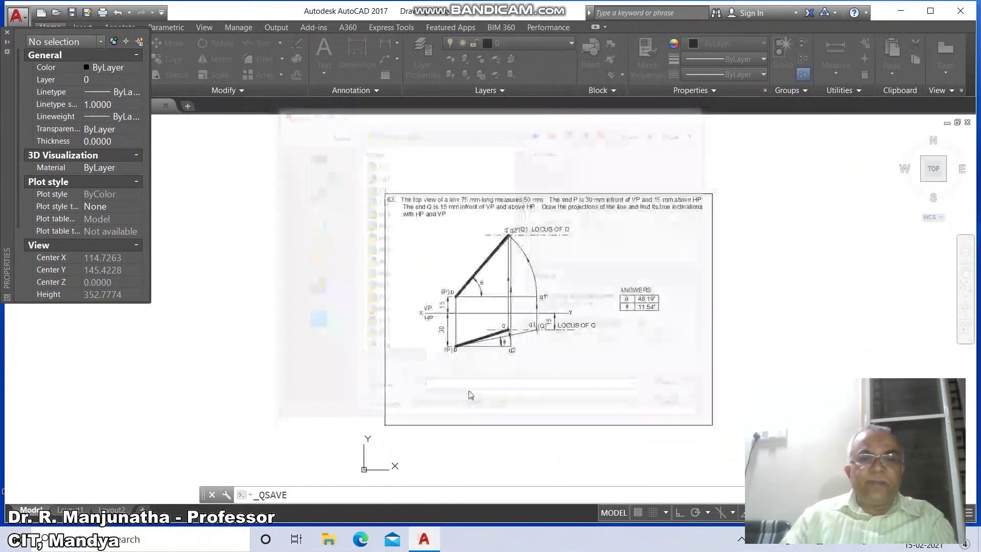